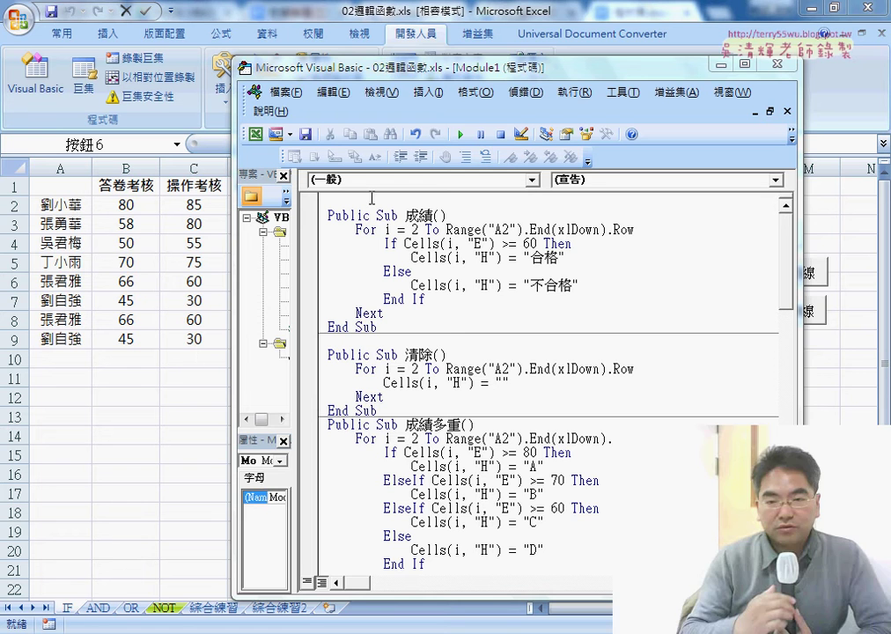
Place the cursor on the blank first line of Module1 to start a Dim statement
{"action": "left_click", "coordinate": [371, 199]}
{"action": "type", "text": "di"}
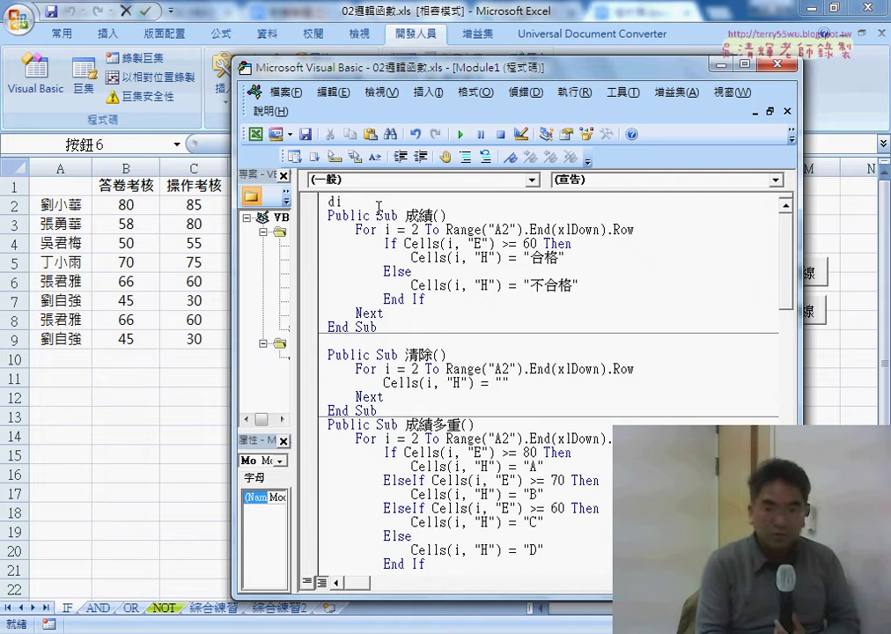
Type the declaration 'Dim r as' on Module1's top line, above the existing procedures
{"action": "type", "text": "m"}
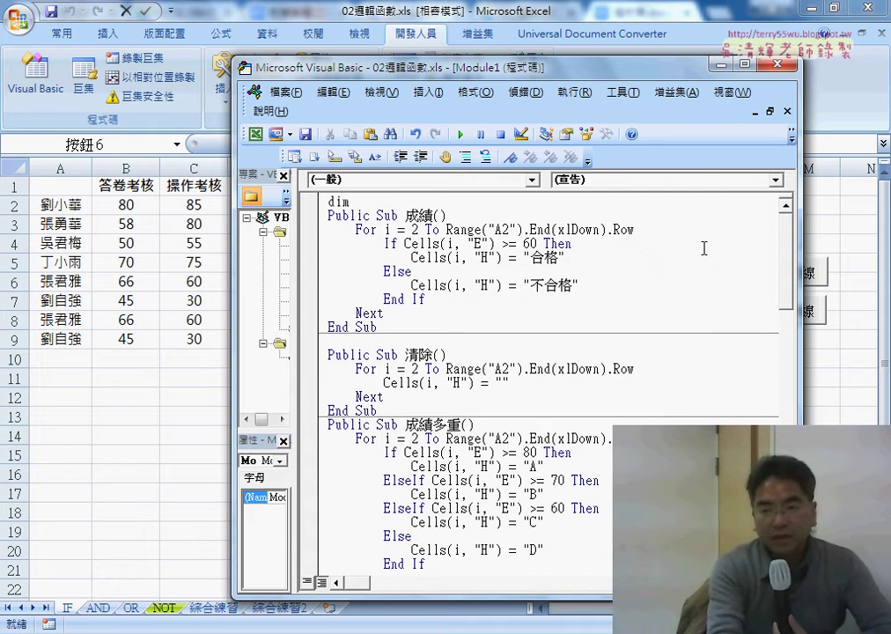
{"action": "left_click_drag", "start_coordinate": [797, 254], "coordinate": [805, 227]}
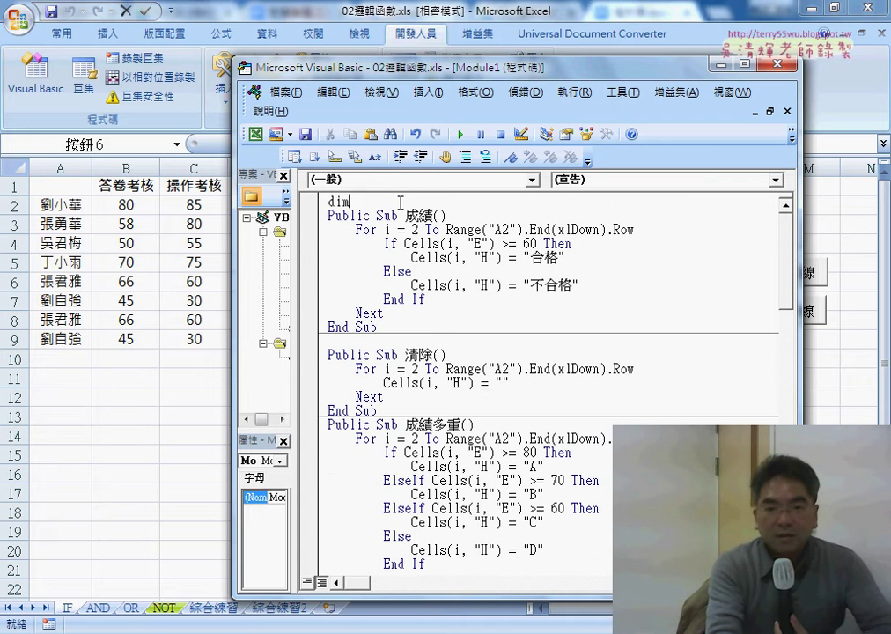
{"action": "left_click_drag", "start_coordinate": [350, 202], "coordinate": [338, 202]}
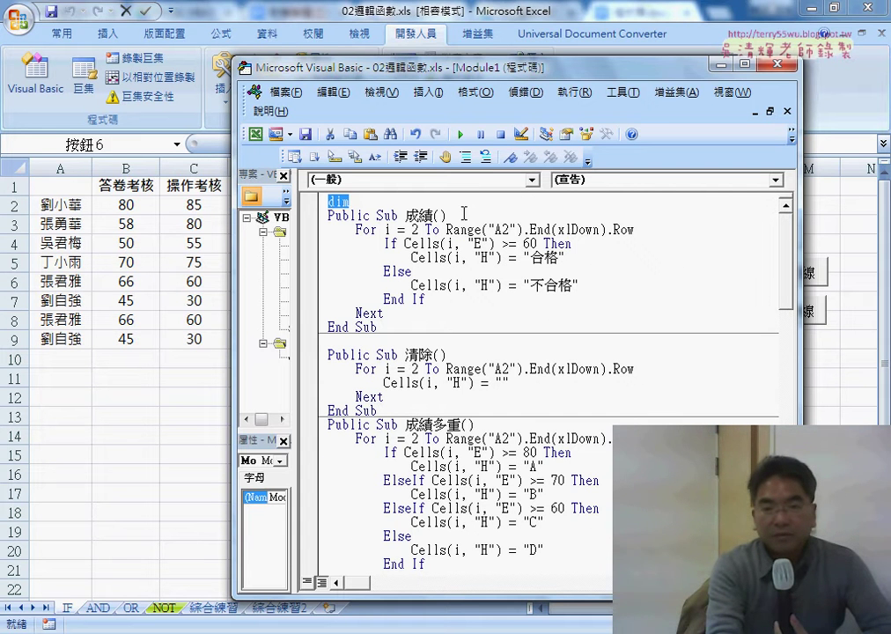
{"action": "left_click", "coordinate": [419, 201]}
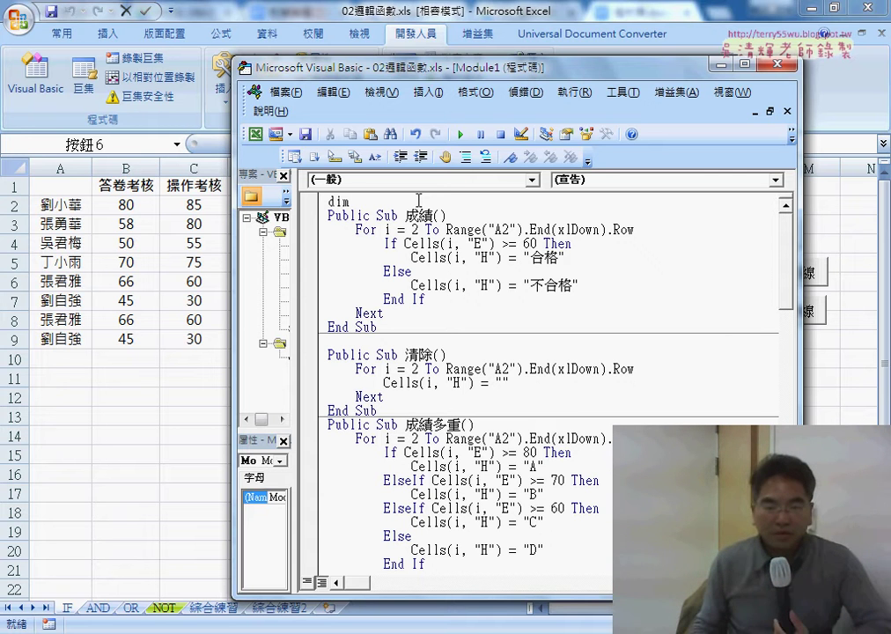
{"action": "type", "text": " r"}
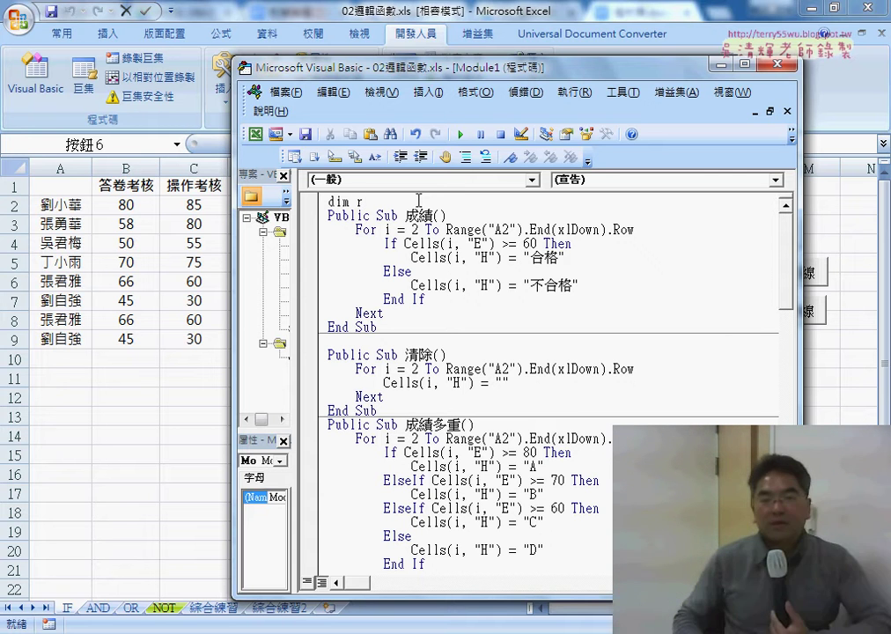
{"action": "left_click", "coordinate": [387, 341]}
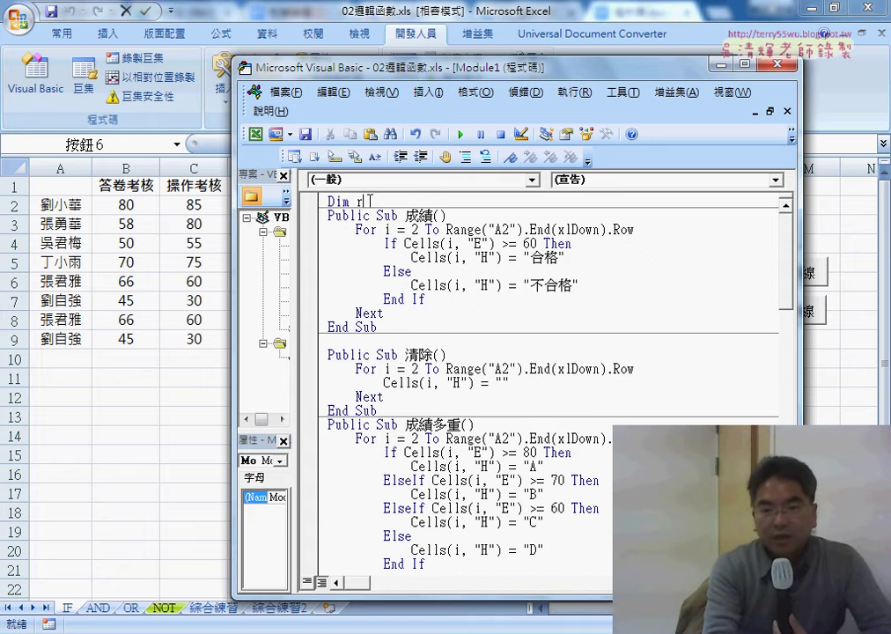
{"action": "left_click", "coordinate": [433, 200]}
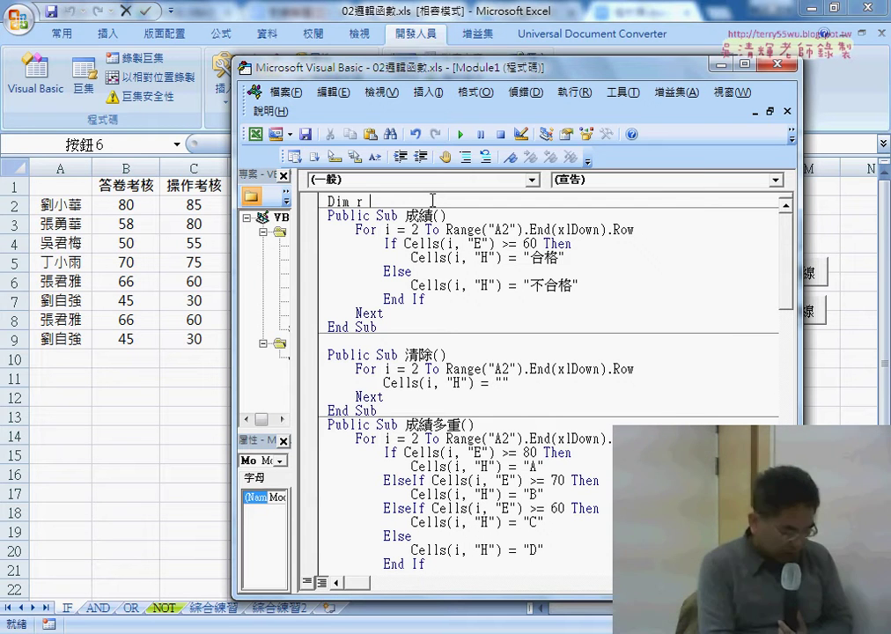
{"action": "type", "text": "as"}
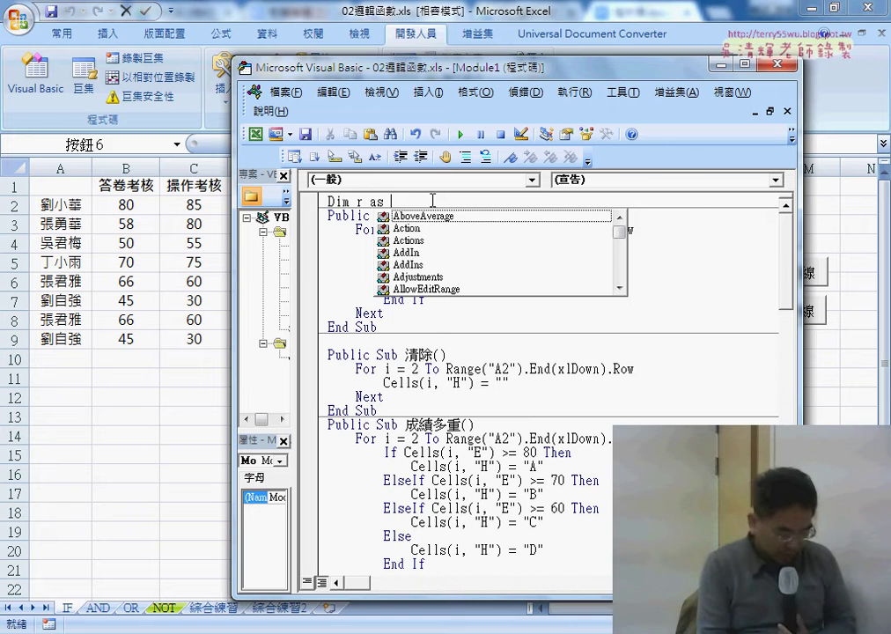
After trying String and Double, complete the declaration as Dim r As Integer
{"action": "type", "text": "in"}
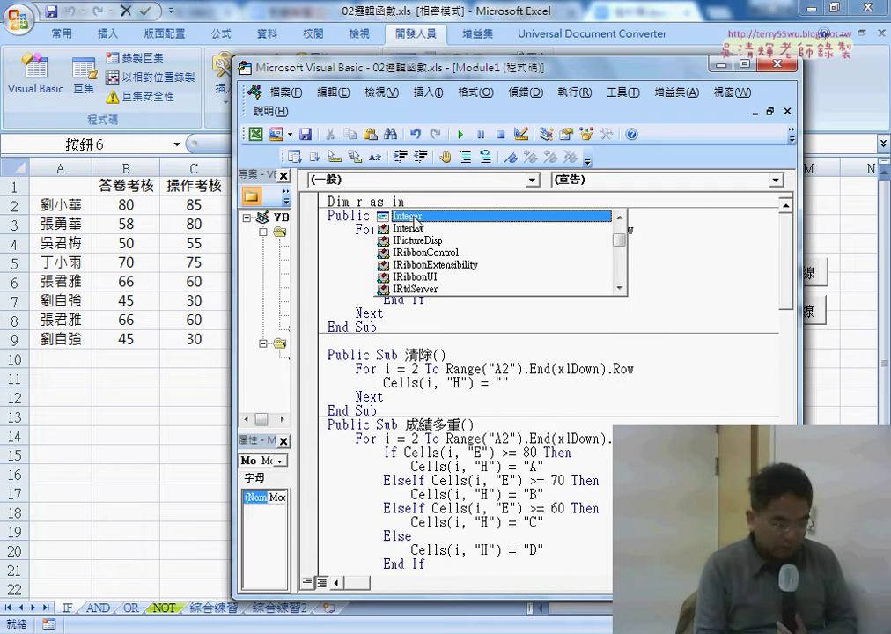
{"action": "key", "text": "BackSpace"}
{"action": "key", "text": "BackSpace"}
{"action": "type", "text": "s"}
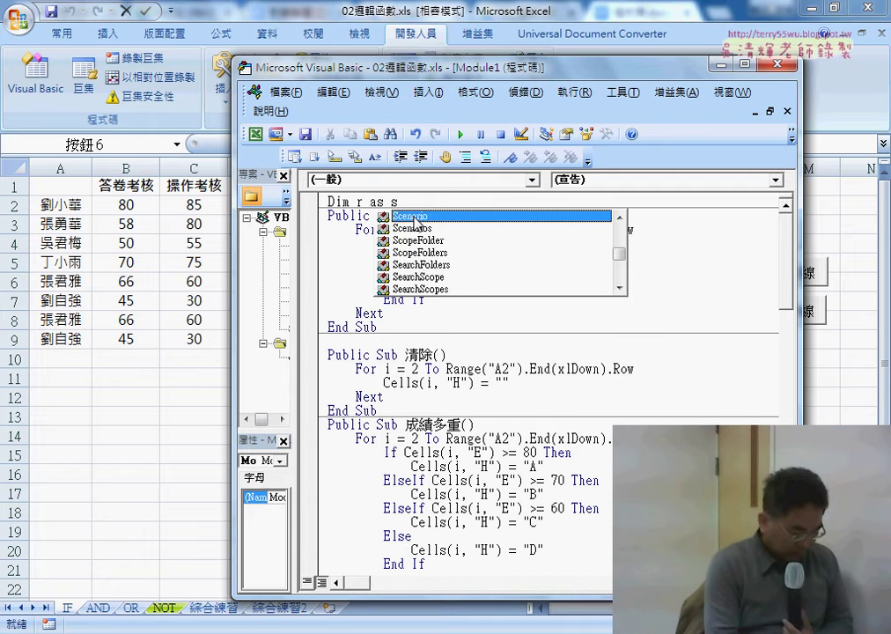
{"action": "type", "text": "tr"}
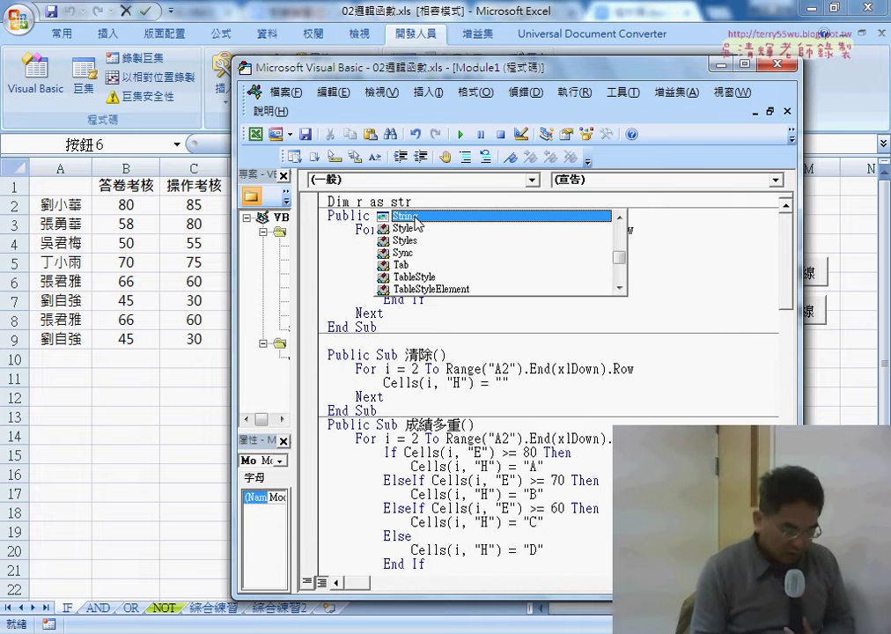
{"action": "key", "text": "BackSpace"}
{"action": "key", "text": "BackSpace"}
{"action": "key", "text": "BackSpace"}
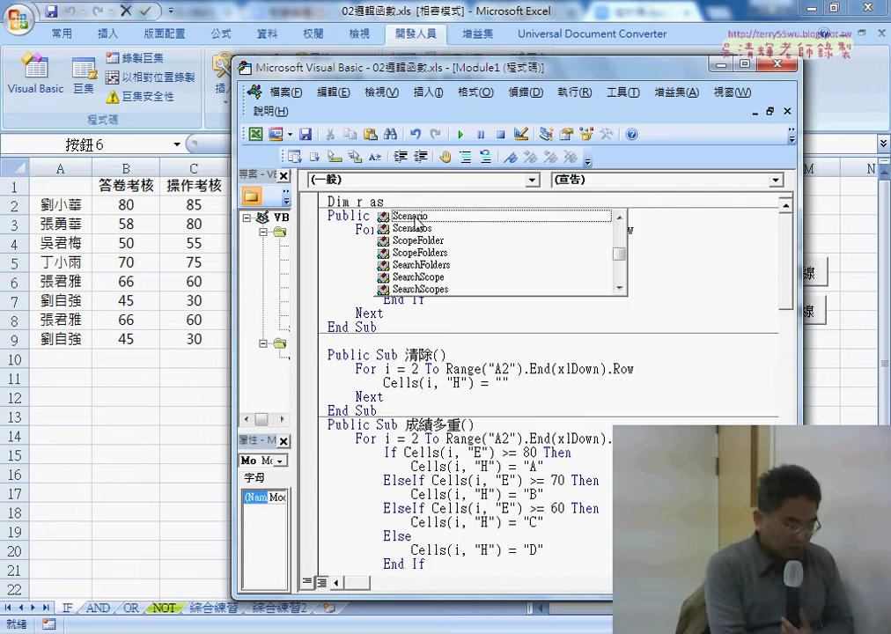
{"action": "type", "text": "D"}
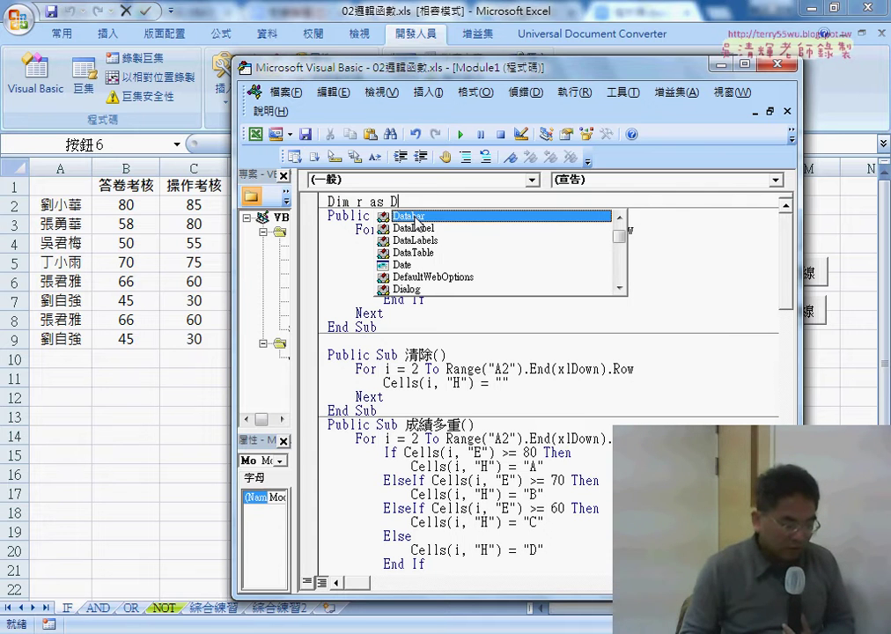
{"action": "type", "text": "o"}
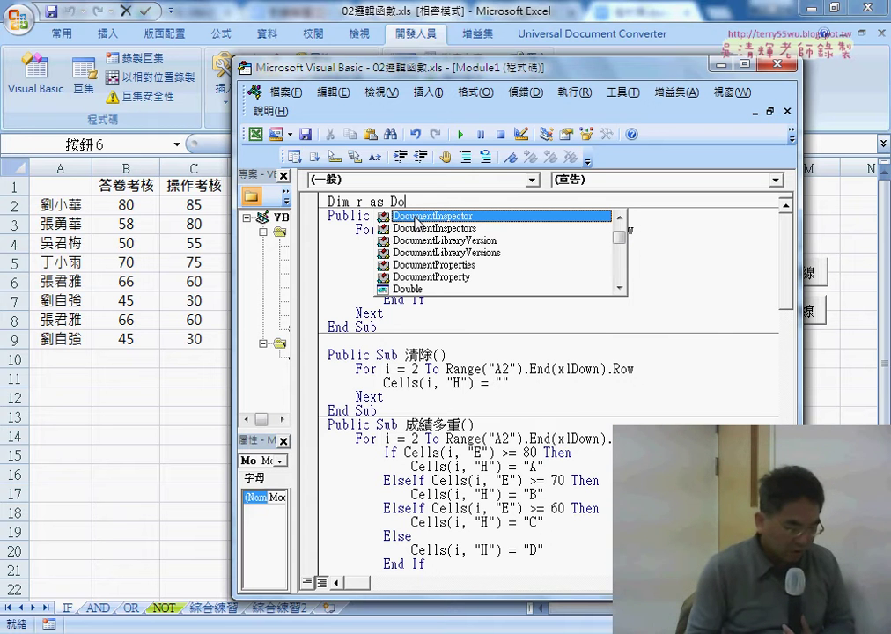
{"action": "key", "text": "Down"}
{"action": "key", "text": "Down"}
{"action": "key", "text": "Down"}
{"action": "key", "text": "Down"}
{"action": "key", "text": "Down"}
{"action": "key", "text": "Down"}
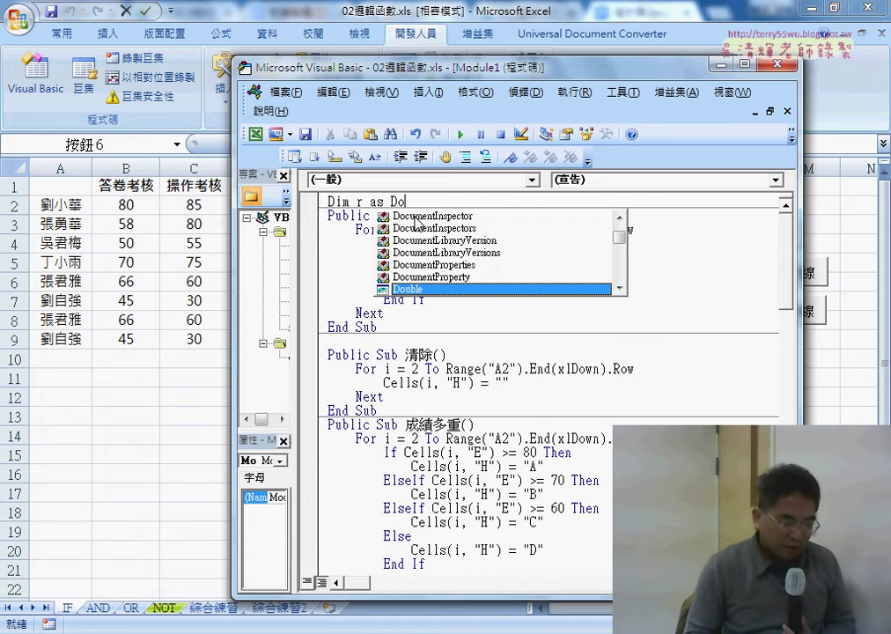
{"action": "key", "text": "BackSpace"}
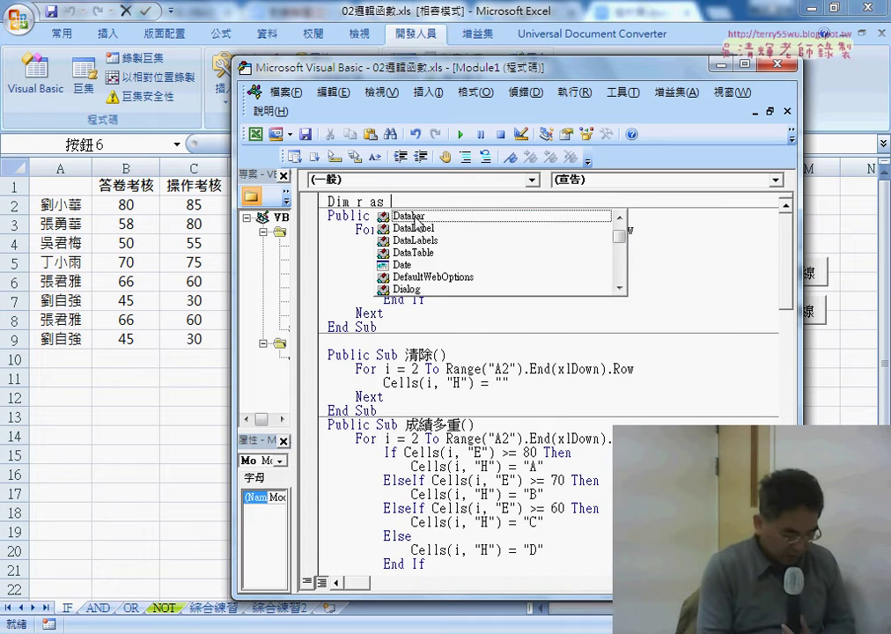
{"action": "type", "text": "in"}
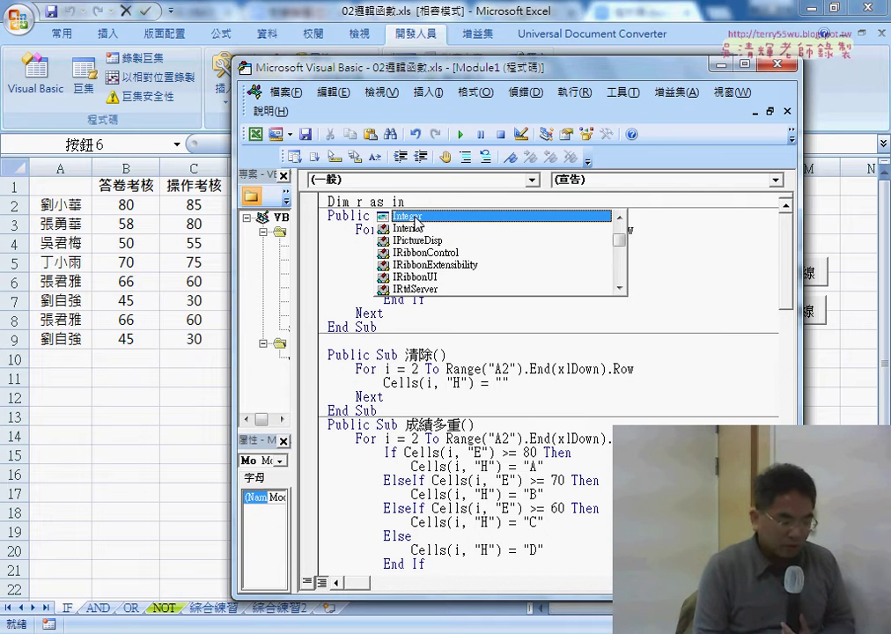
{"action": "double_click", "coordinate": [416, 218]}
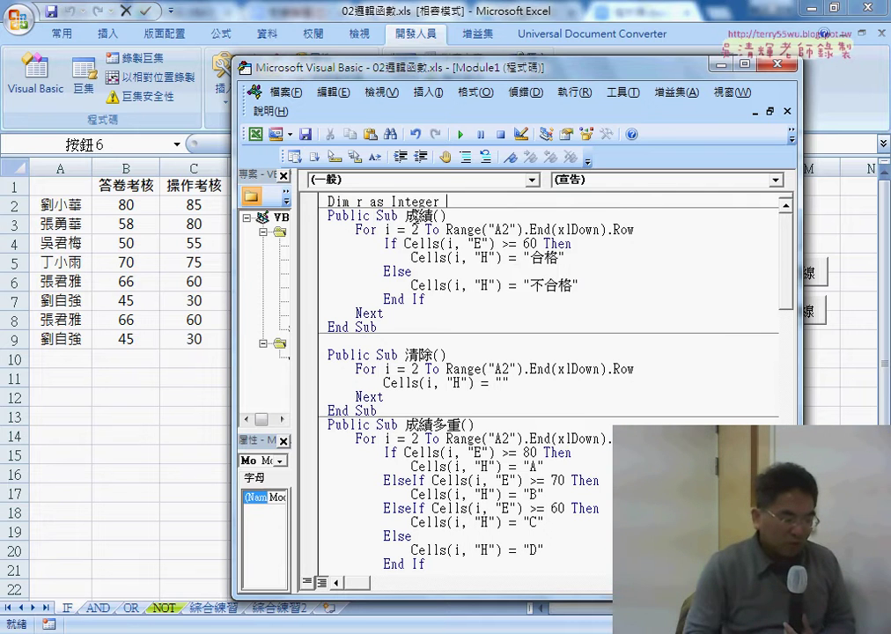
{"action": "left_click", "coordinate": [416, 355]}
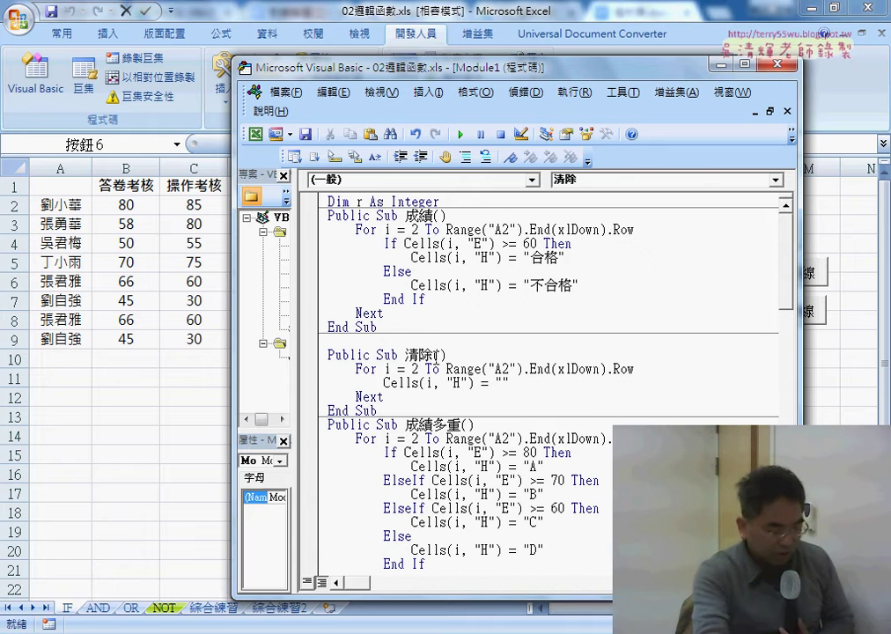
Delete the repeated r = Range("A2").End(xlDown).Row line from 加框線_實線紅色 and 加框線_實線紅色粗線
{"action": "left_click_drag", "start_coordinate": [440, 202], "coordinate": [326, 204]}
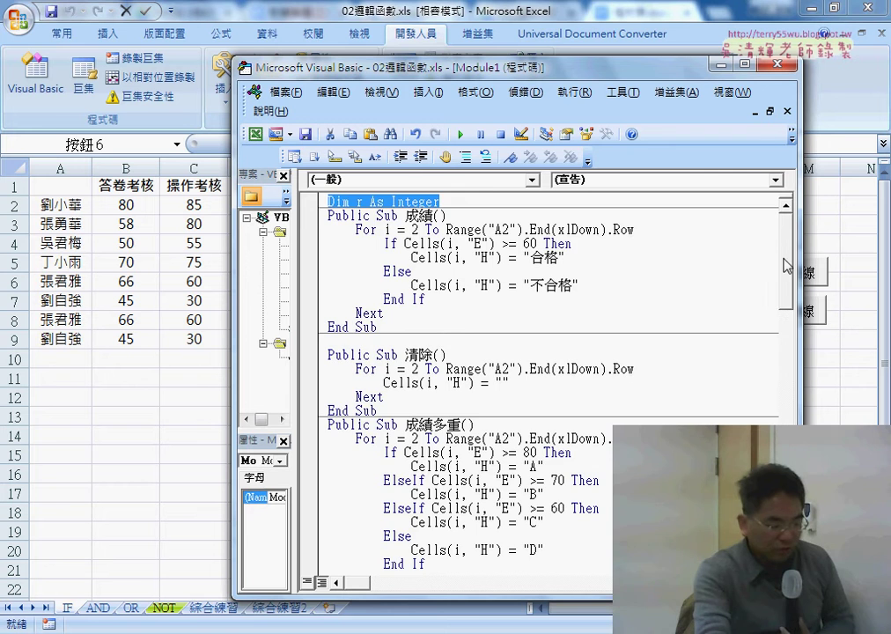
{"action": "left_click_drag", "start_coordinate": [786, 265], "coordinate": [793, 436]}
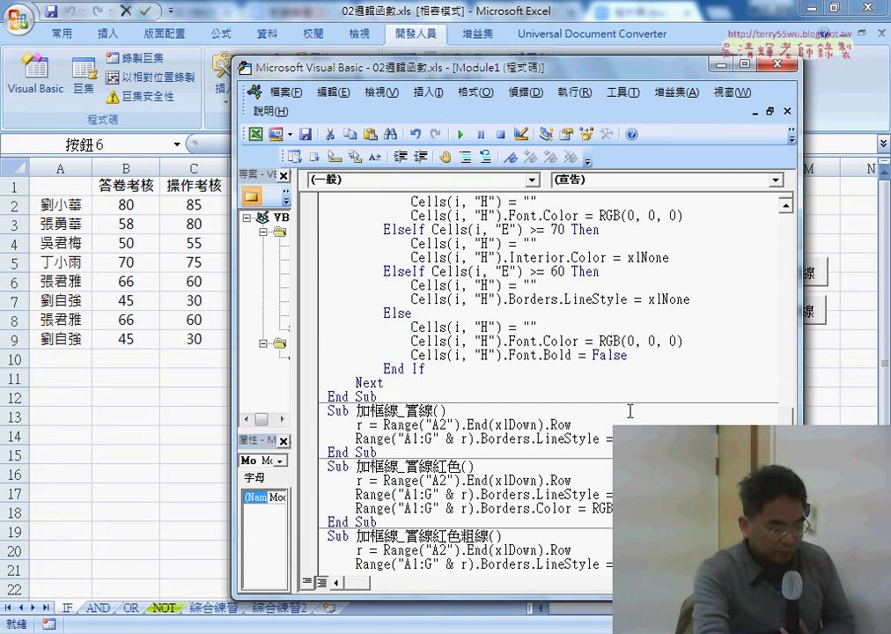
{"action": "left_click_drag", "start_coordinate": [616, 425], "coordinate": [397, 425]}
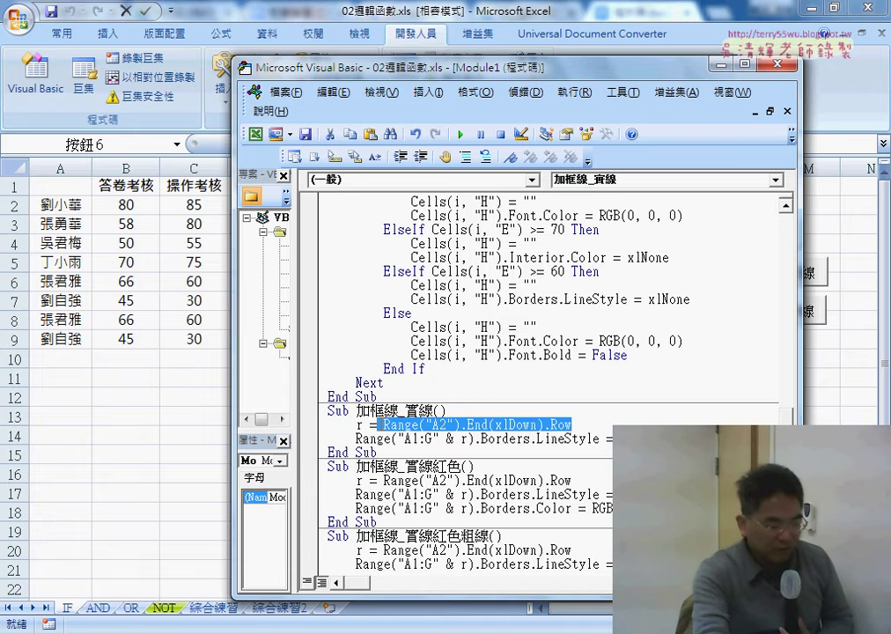
{"action": "left_click_drag", "start_coordinate": [581, 480], "coordinate": [328, 480]}
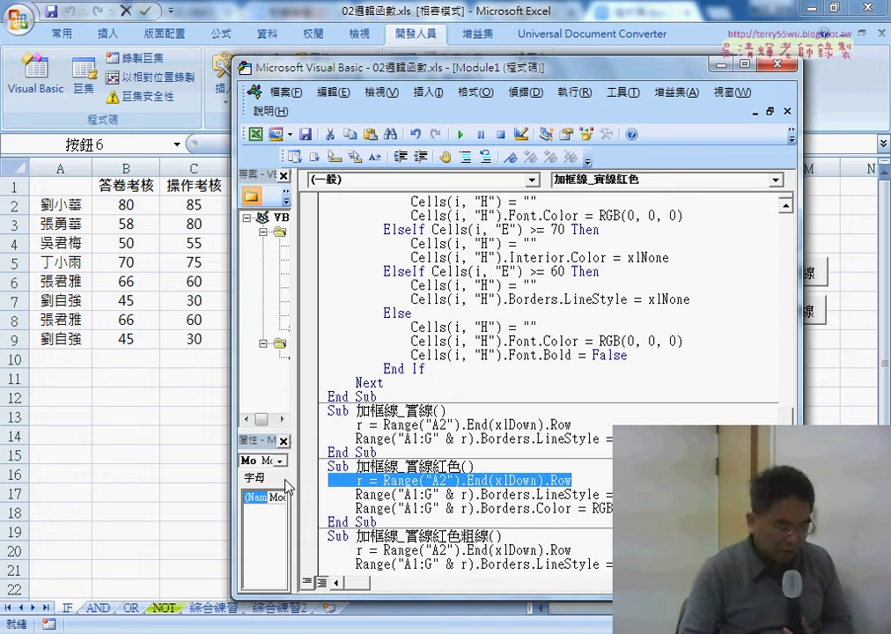
{"action": "key", "text": "Delete"}
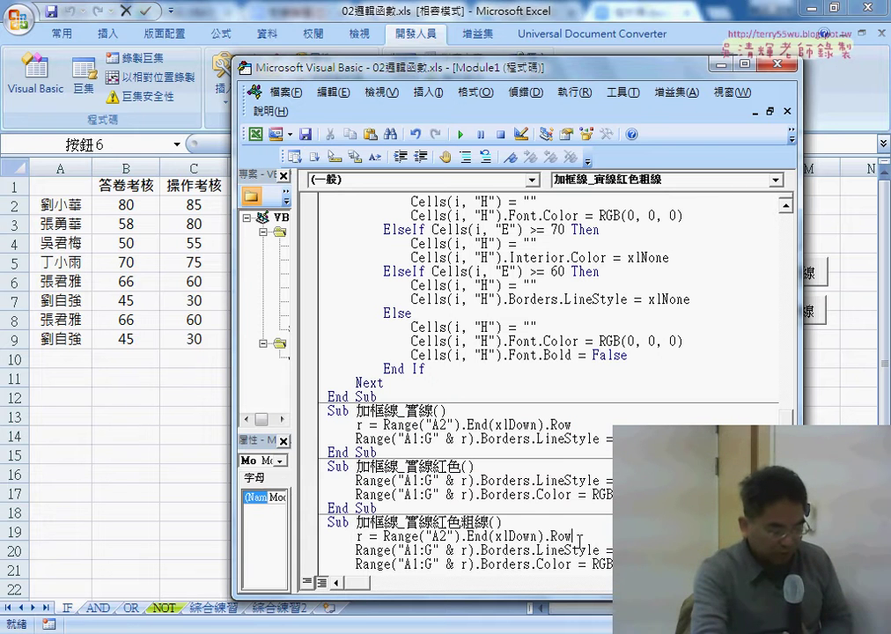
{"action": "left_click_drag", "start_coordinate": [574, 536], "coordinate": [329, 536]}
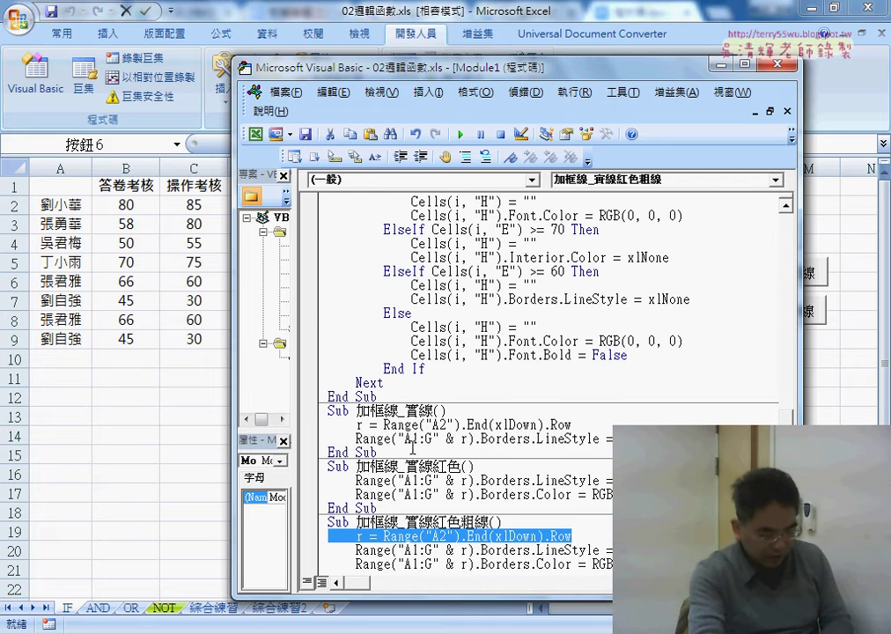
{"action": "key", "text": "Delete"}
{"action": "scroll", "coordinate": [560, 517], "scroll_direction": "down", "scroll_amount": 2}
{"action": "key", "text": "Delete"}
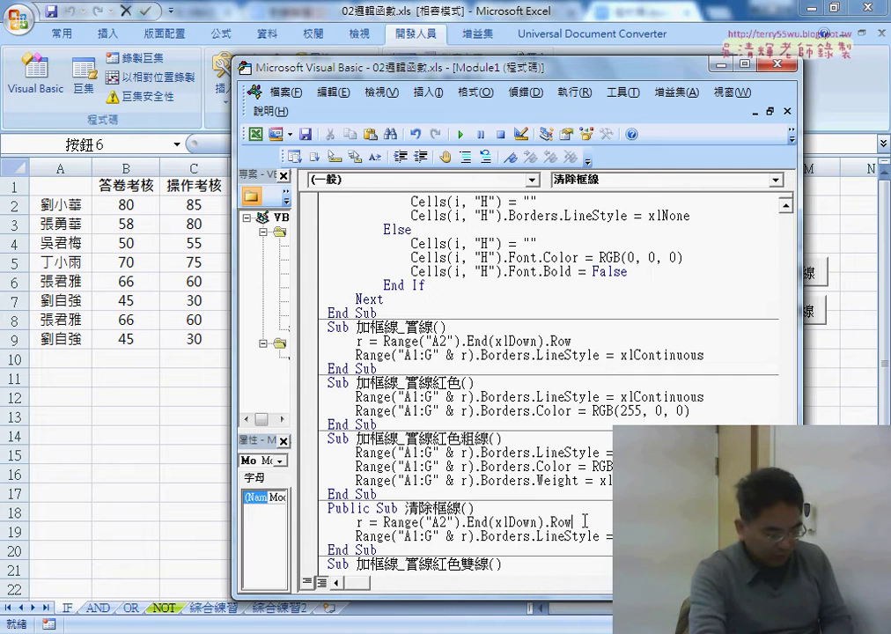
Delete the repeated last-row line from 清除框線 and 加框線_實線紅色雙線
{"action": "left_click_drag", "start_coordinate": [574, 522], "coordinate": [328, 522]}
{"action": "key", "text": "Delete"}
{"action": "scroll", "coordinate": [539, 522], "scroll_direction": "down", "scroll_amount": 1}
{"action": "key", "text": "Delete"}
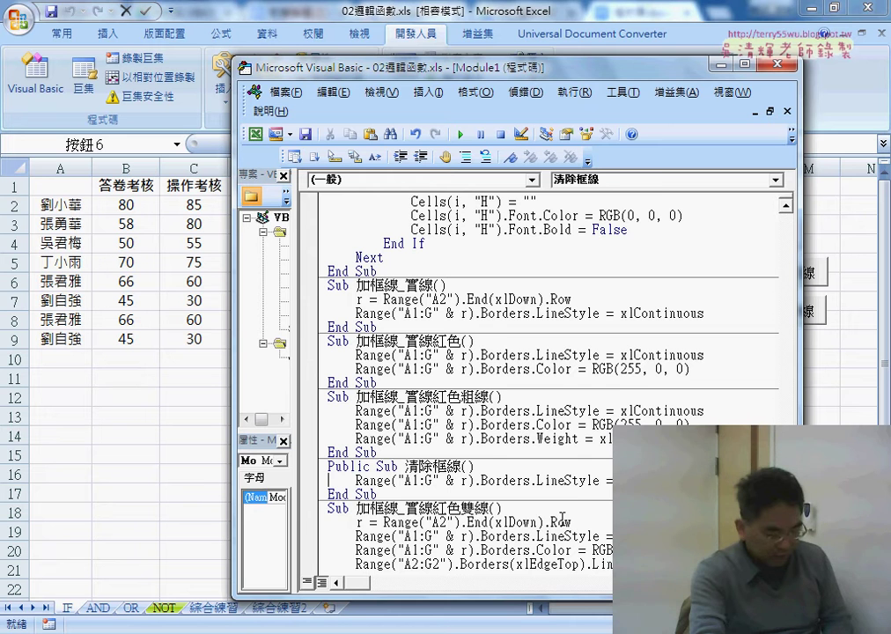
{"action": "left_click_drag", "start_coordinate": [572, 522], "coordinate": [329, 522]}
{"action": "key", "text": "Delete"}
{"action": "key", "text": "Delete"}
{"action": "scroll", "coordinate": [475, 510], "scroll_direction": "down", "scroll_amount": 1}
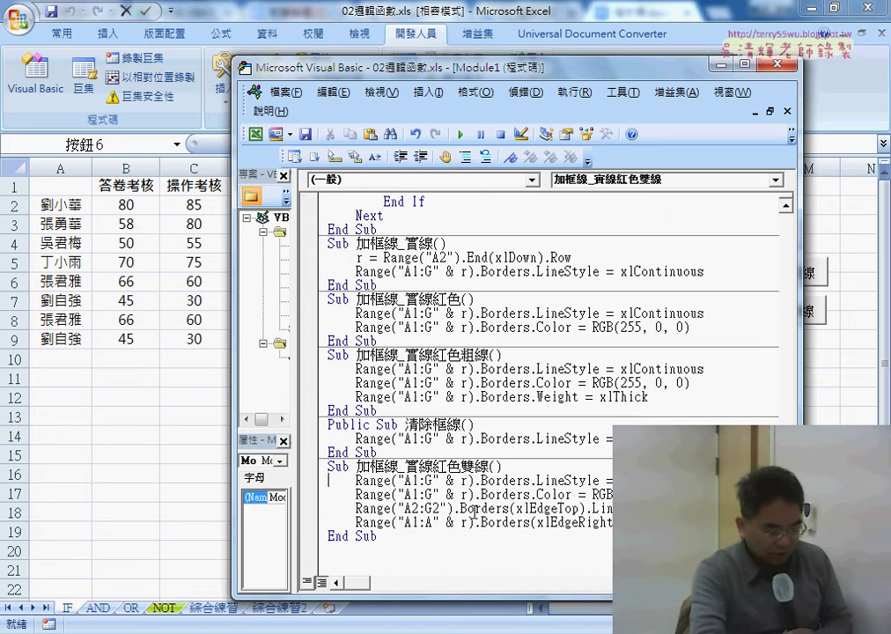
{"action": "scroll", "coordinate": [565, 407], "scroll_direction": "up", "scroll_amount": 3}
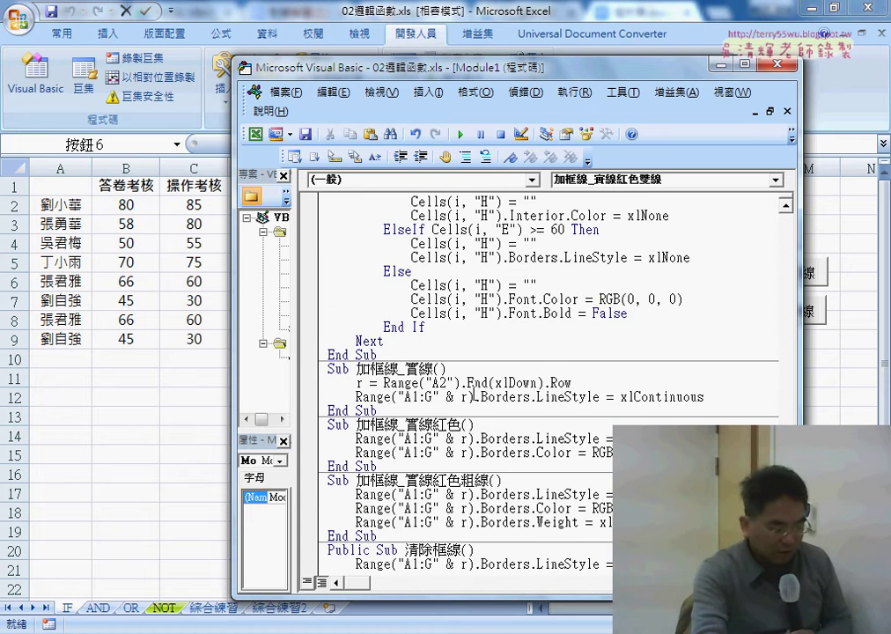
Set a breakpoint on the last-row line and run 加框線_實線, stepping past the r calculation
{"action": "left_click", "coordinate": [309, 383]}
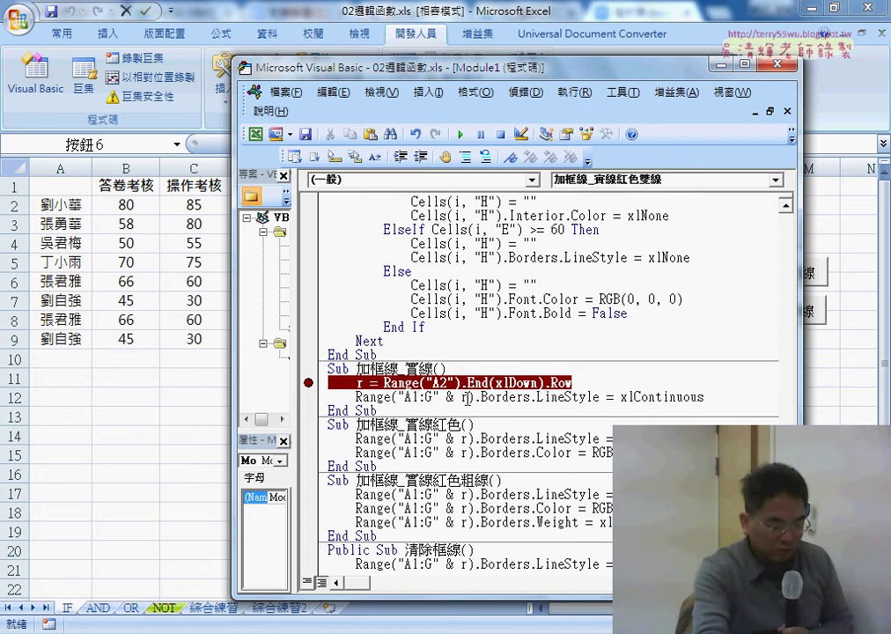
{"action": "left_click", "coordinate": [849, 394]}
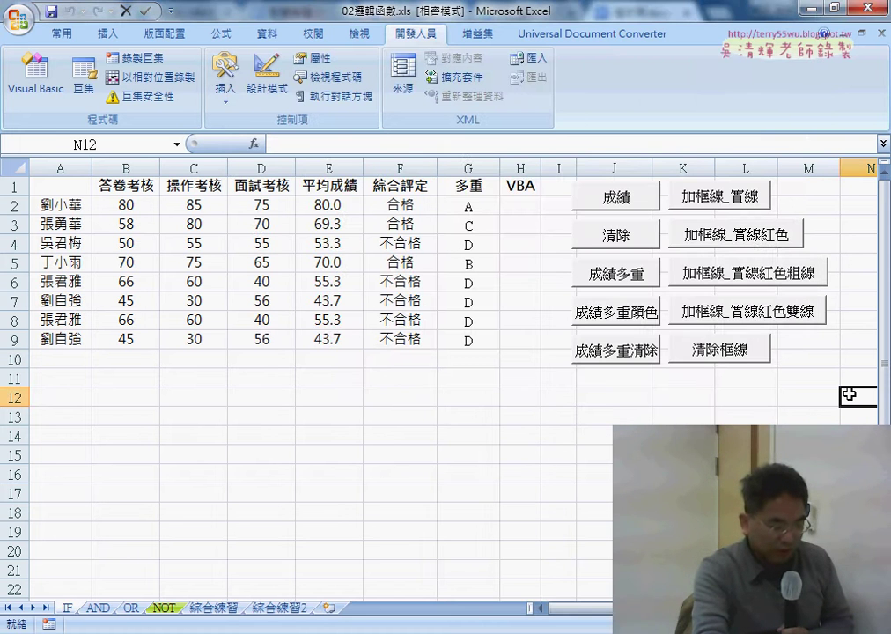
{"action": "left_click", "coordinate": [727, 201]}
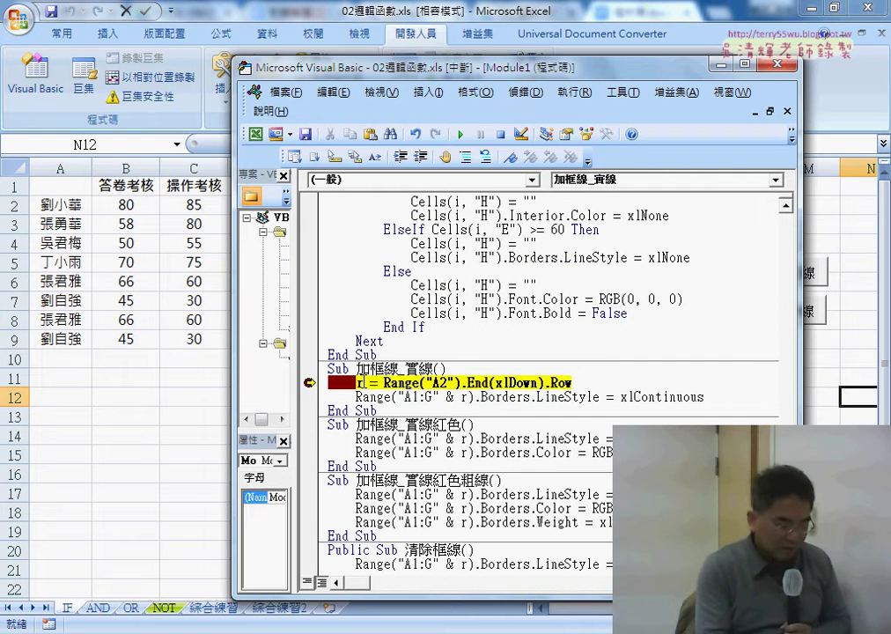
{"action": "key", "text": "F8"}
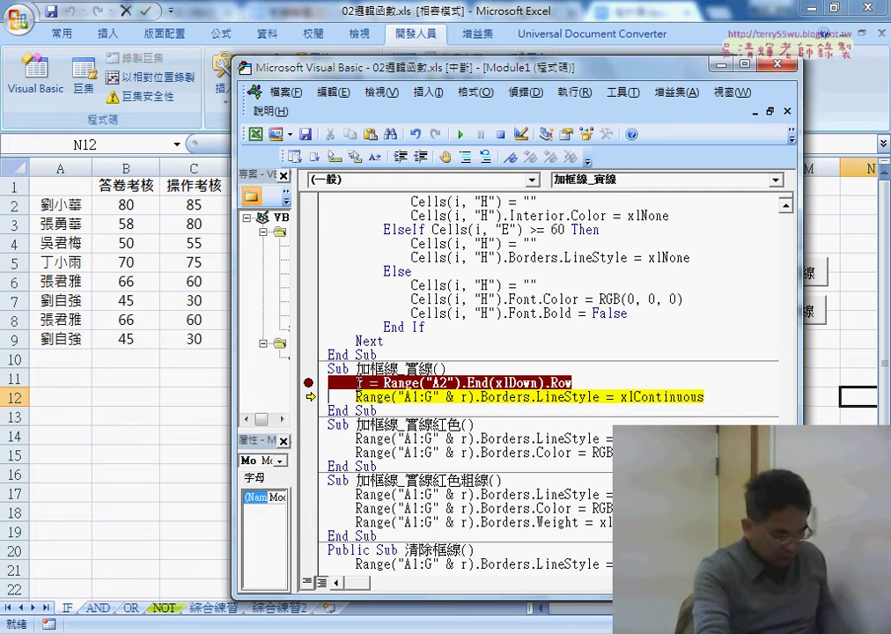
Confirm with '? r' in the Immediate window that r is 9, then resume the macro
{"action": "key", "text": "ctrl+g"}
{"action": "type", "text": "? "}
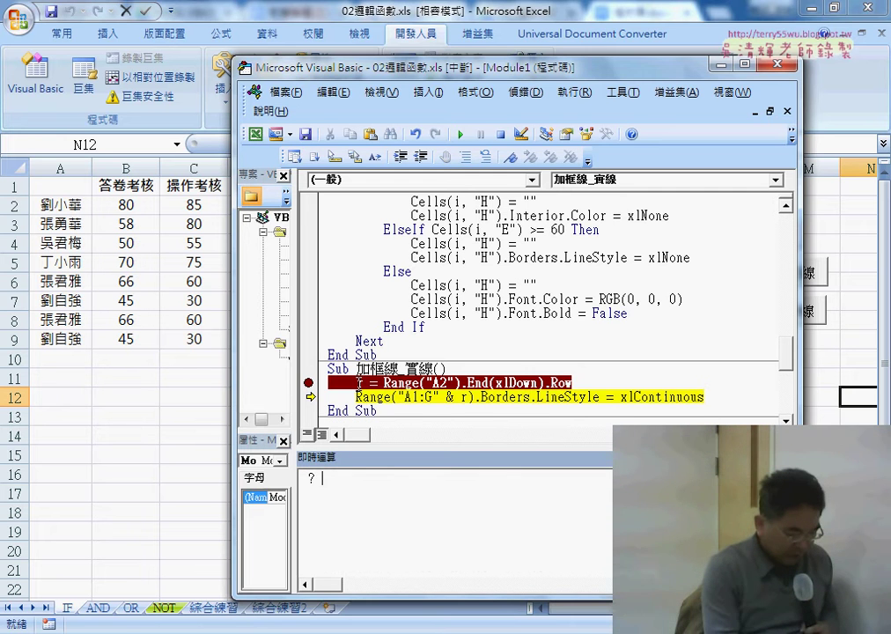
{"action": "type", "text": "r"}
{"action": "key", "text": "Return"}
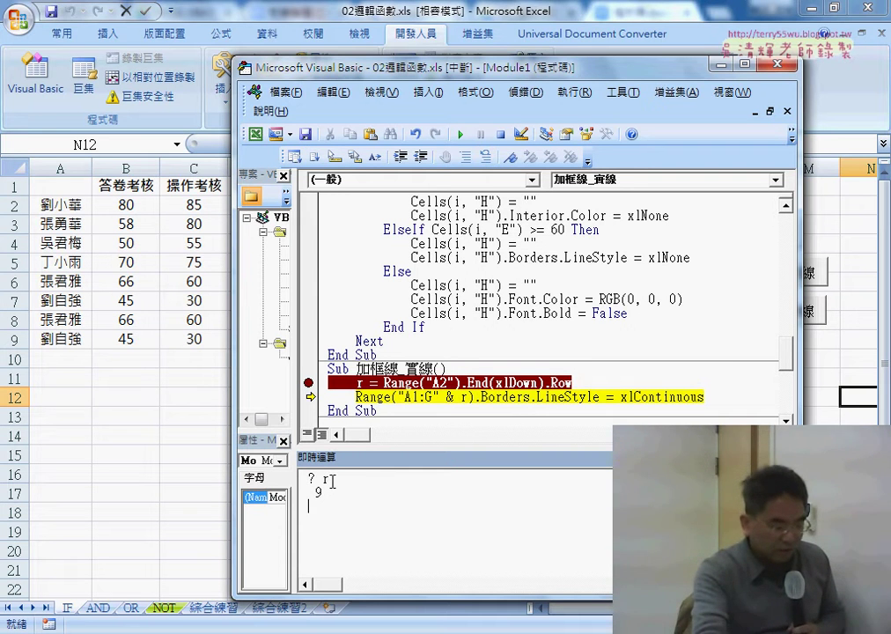
{"action": "left_click", "coordinate": [621, 457]}
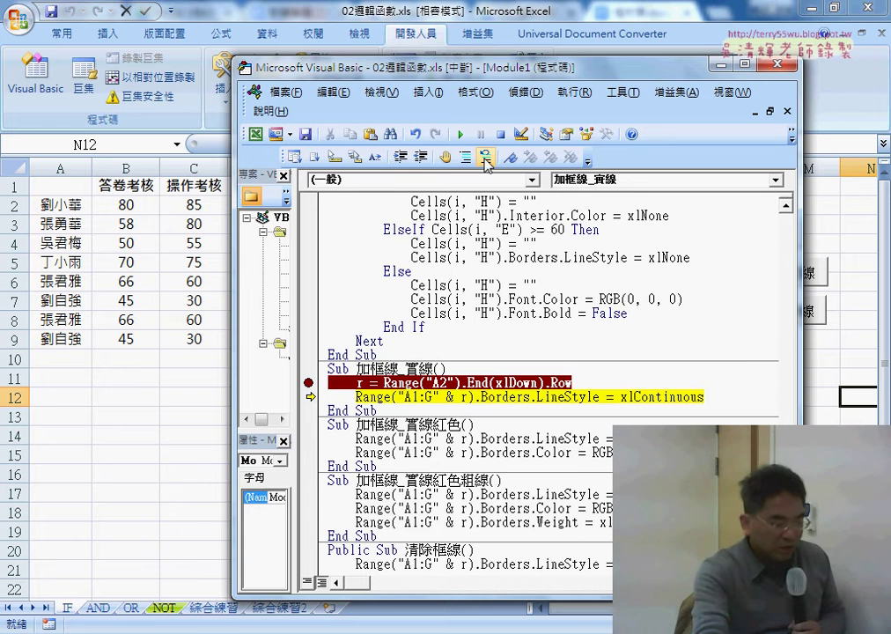
{"action": "left_click", "coordinate": [459, 134]}
Run the thick red, clear-border and red double-line border macros on table A1:G9
{"action": "key", "text": "alt+F11"}
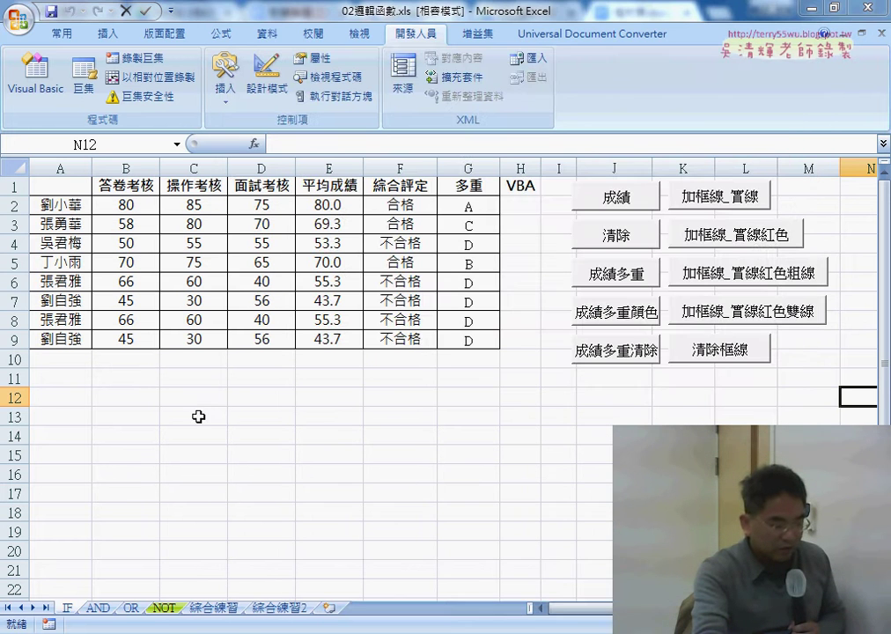
{"action": "left_click", "coordinate": [199, 416]}
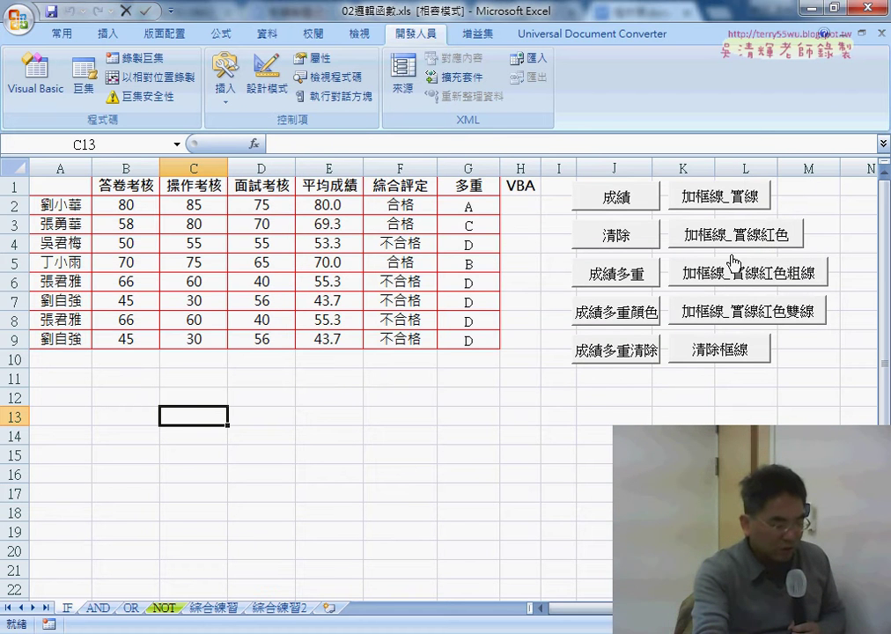
{"action": "left_click", "coordinate": [739, 273]}
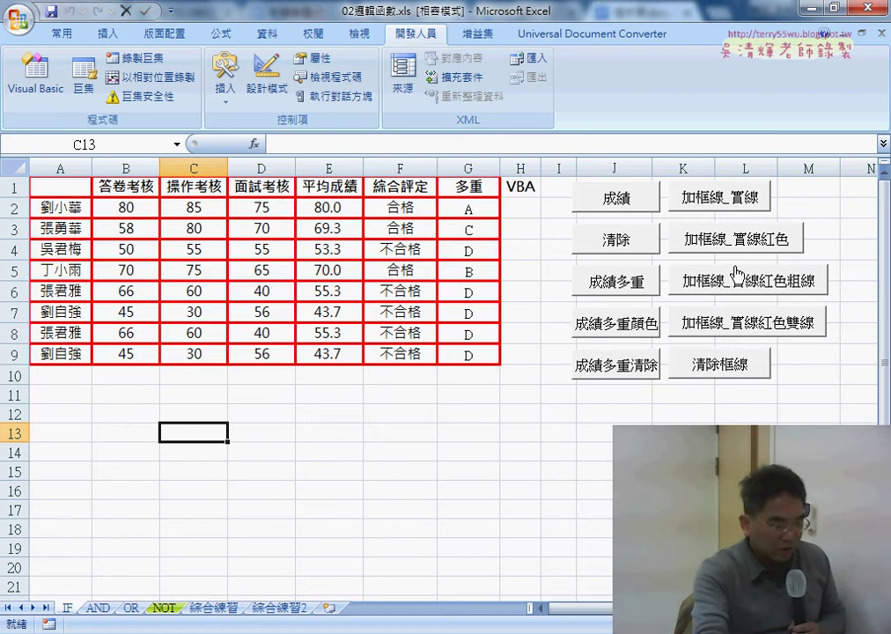
{"action": "left_click", "coordinate": [731, 368]}
{"action": "left_click", "coordinate": [737, 318]}
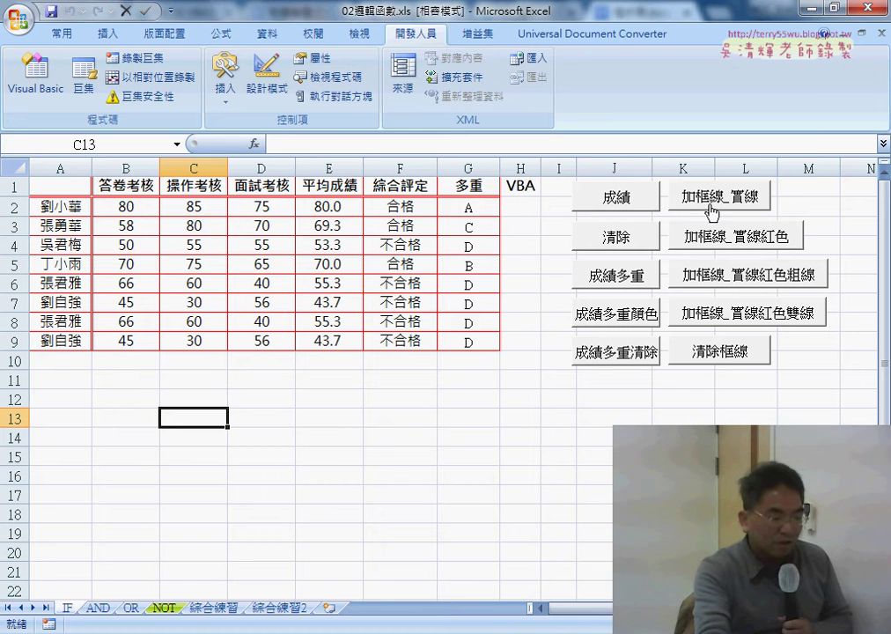
Copy the r = Range("A2").End(xlDown).Row line and open the ThisWorkbook code module
{"action": "left_click", "coordinate": [48, 88]}
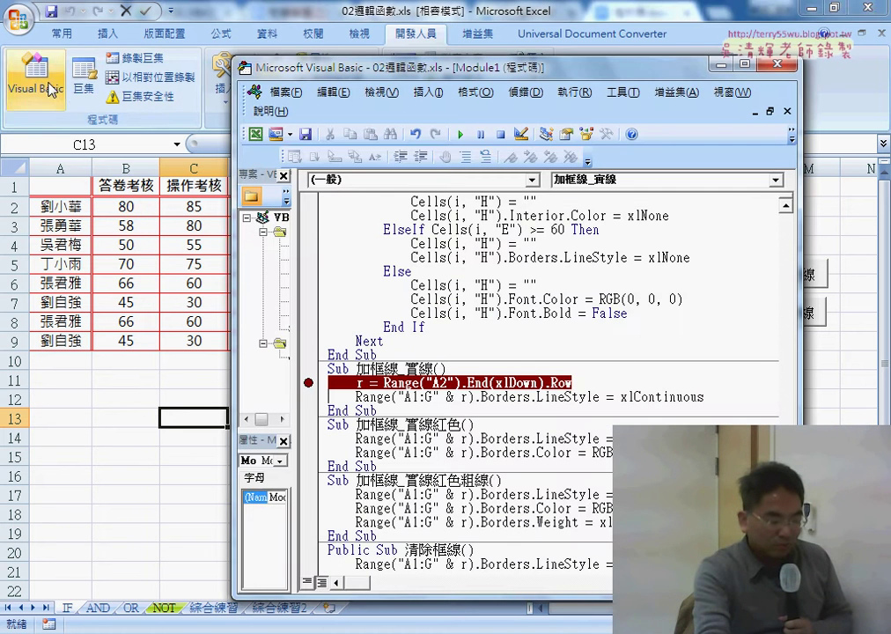
{"action": "left_click_drag", "start_coordinate": [572, 383], "coordinate": [358, 385]}
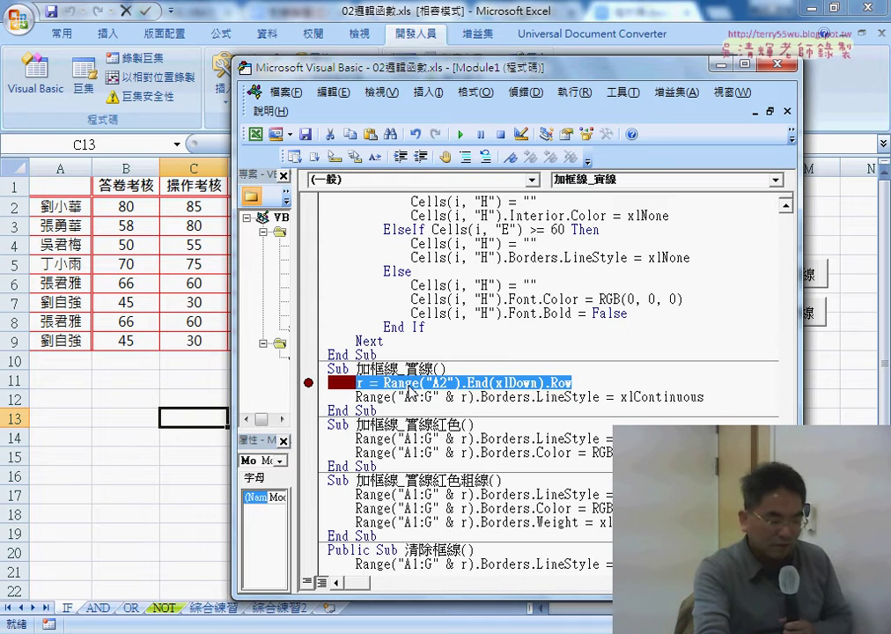
{"action": "left_click_drag", "start_coordinate": [291, 313], "coordinate": [359, 317]}
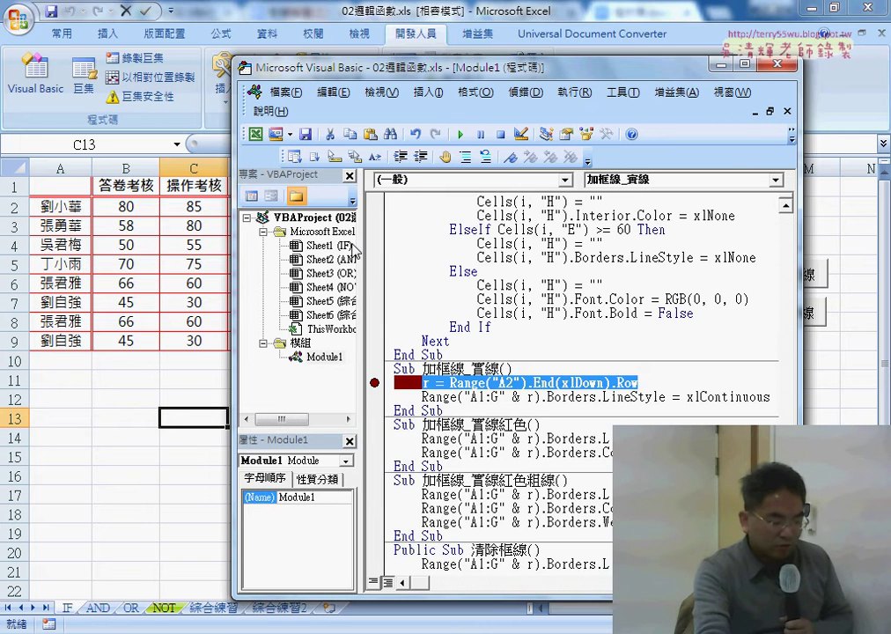
{"action": "left_click_drag", "start_coordinate": [360, 251], "coordinate": [407, 248]}
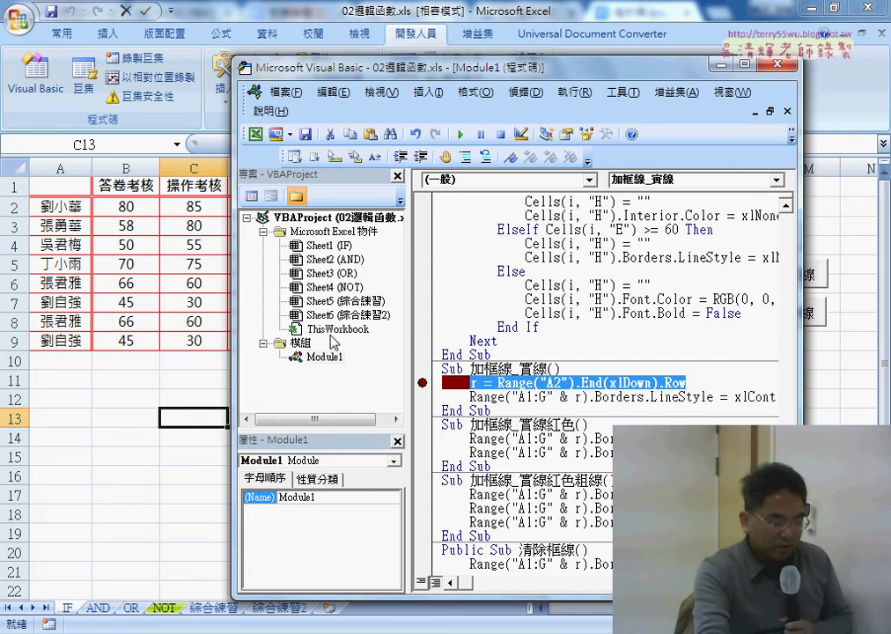
{"action": "left_click", "coordinate": [336, 329]}
{"action": "left_click_drag", "start_coordinate": [687, 383], "coordinate": [464, 385]}
{"action": "right_click", "coordinate": [517, 393]}
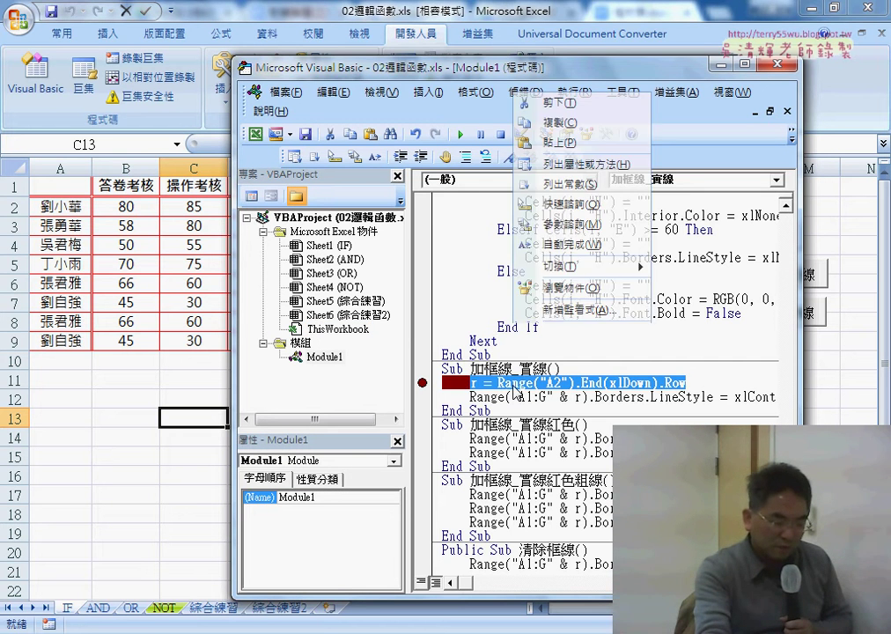
{"action": "left_click", "coordinate": [463, 98]}
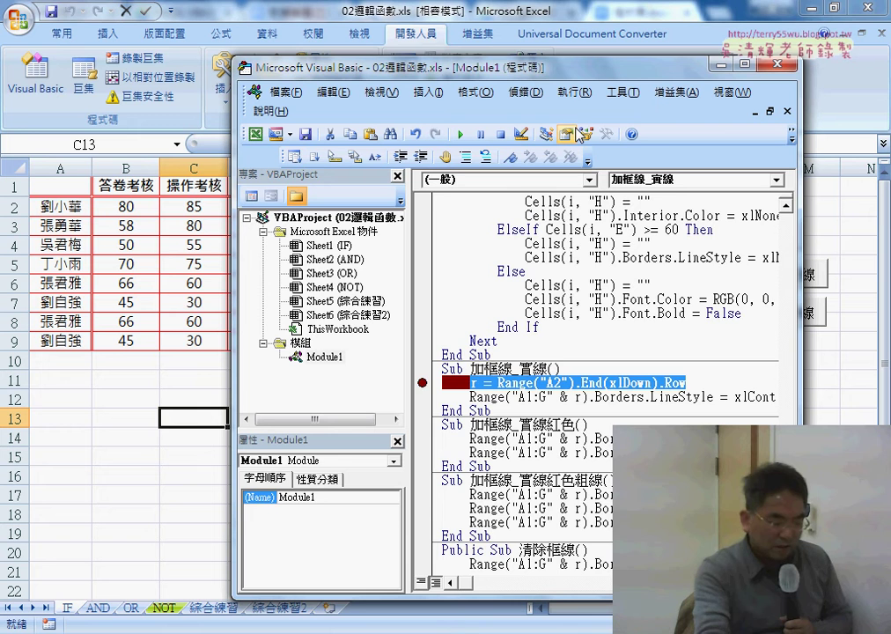
{"action": "double_click", "coordinate": [333, 333]}
{"action": "left_click", "coordinate": [485, 179]}
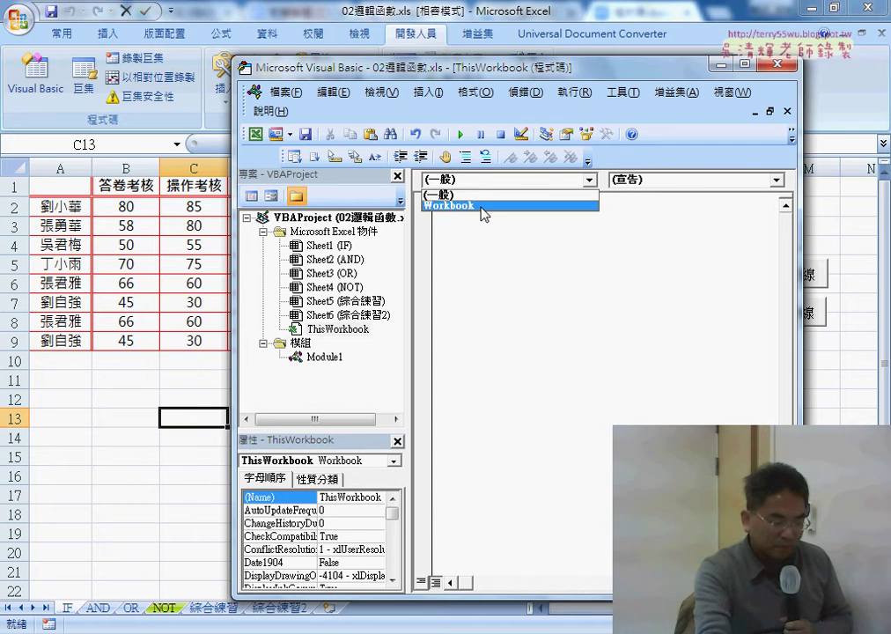
Create Workbook_Open and put r = Range("A2").End(xlDown).Row inside it
{"action": "left_click", "coordinate": [480, 203]}
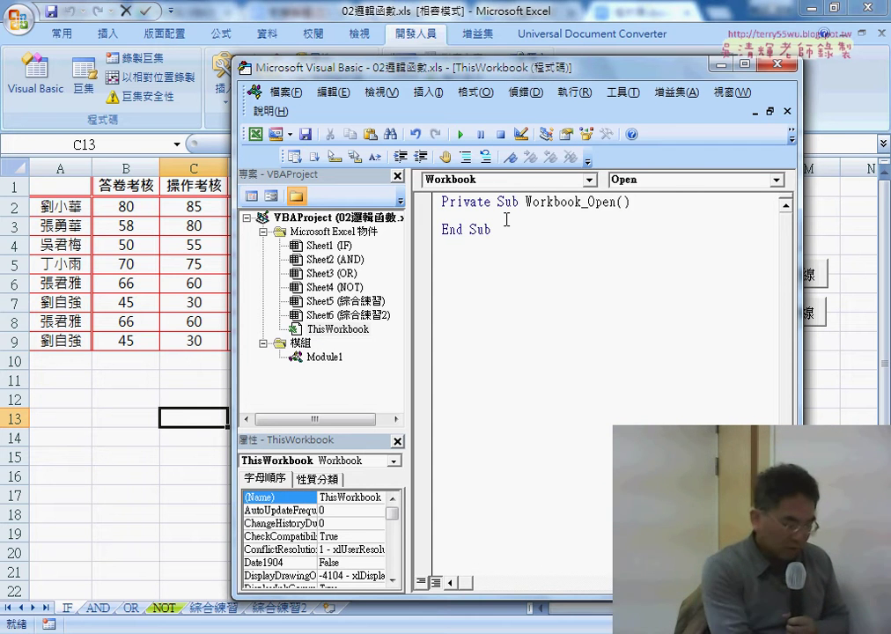
{"action": "type", "text": "r = Range(\"A2\").End(xlDown).Row"}
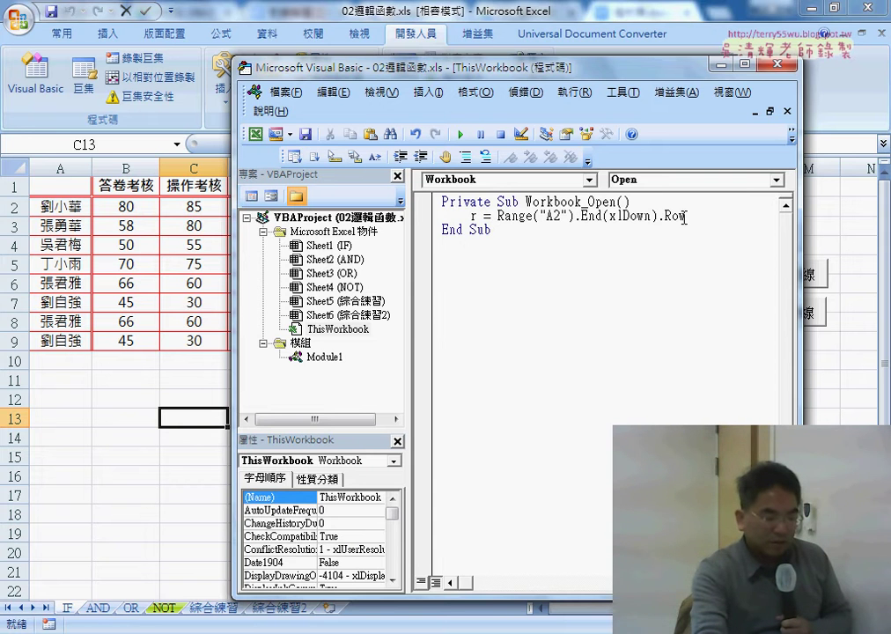
{"action": "left_click_drag", "start_coordinate": [686, 216], "coordinate": [505, 218]}
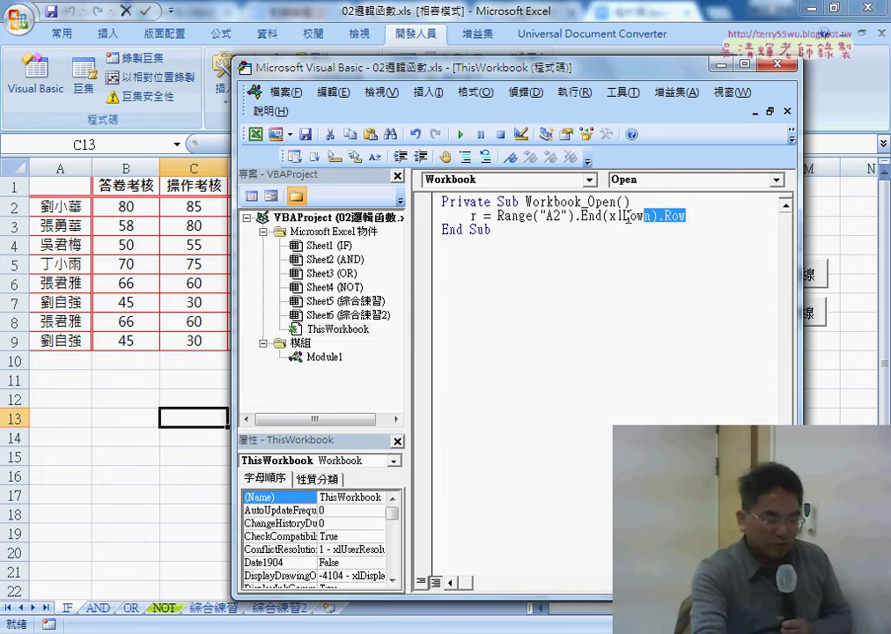
{"action": "double_click", "coordinate": [474, 215]}
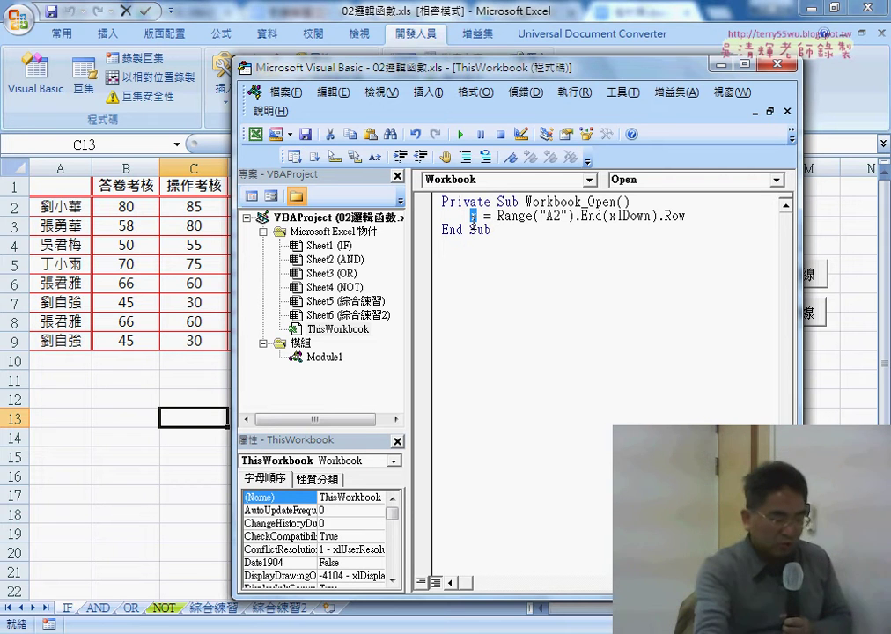
{"action": "double_click", "coordinate": [322, 358]}
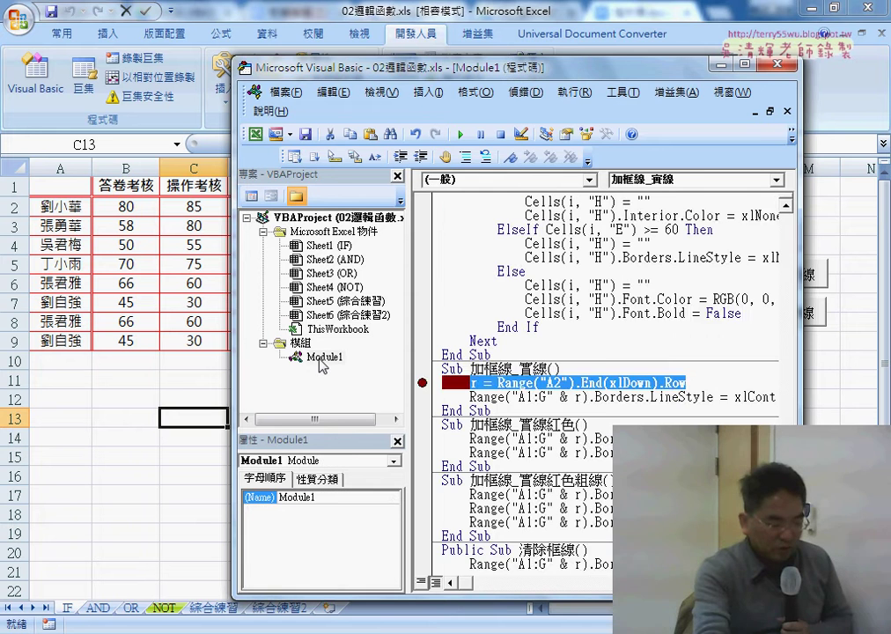
{"action": "left_click_drag", "start_coordinate": [786, 291], "coordinate": [787, 231]}
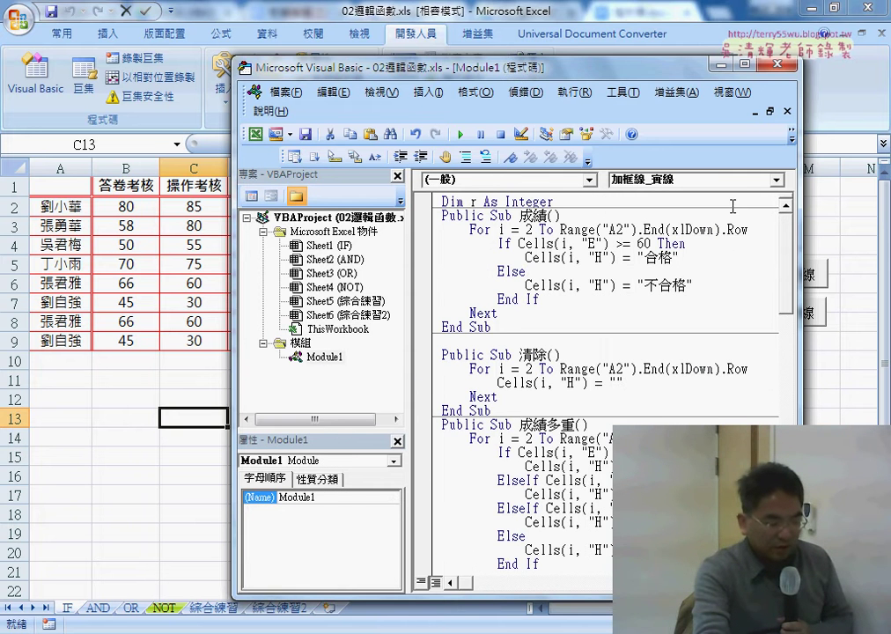
{"action": "double_click", "coordinate": [452, 201]}
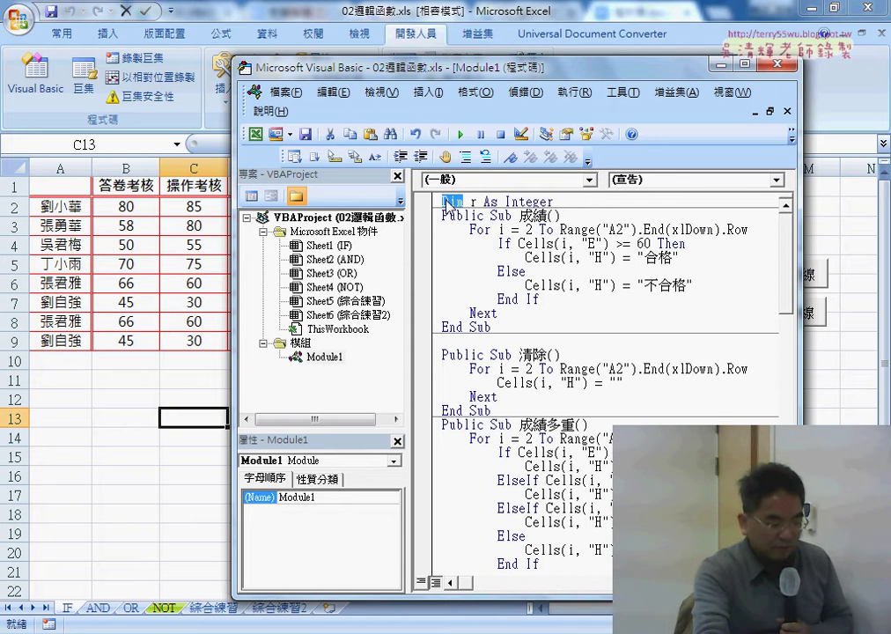
{"action": "left_click", "coordinate": [471, 201]}
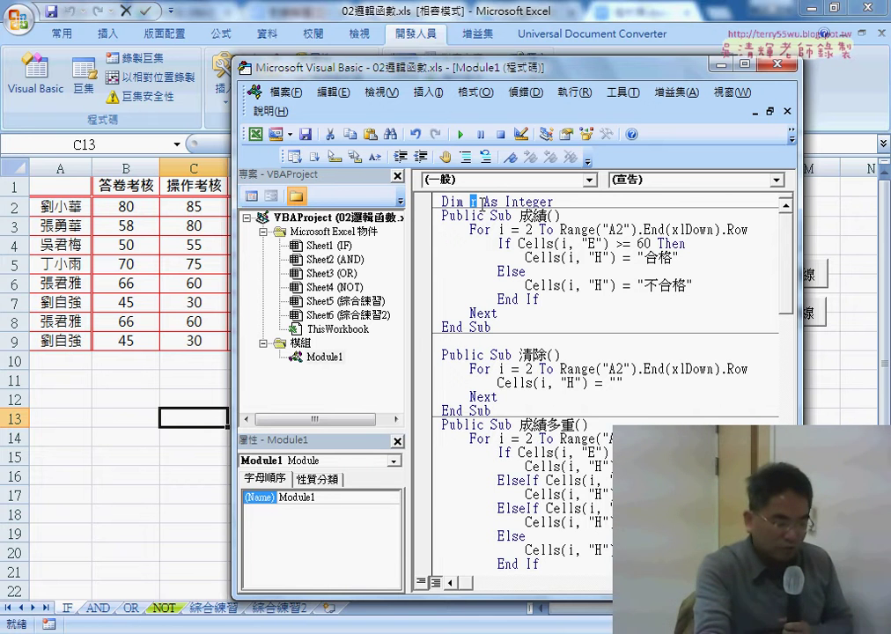
{"action": "left_click_drag", "start_coordinate": [484, 202], "coordinate": [556, 202]}
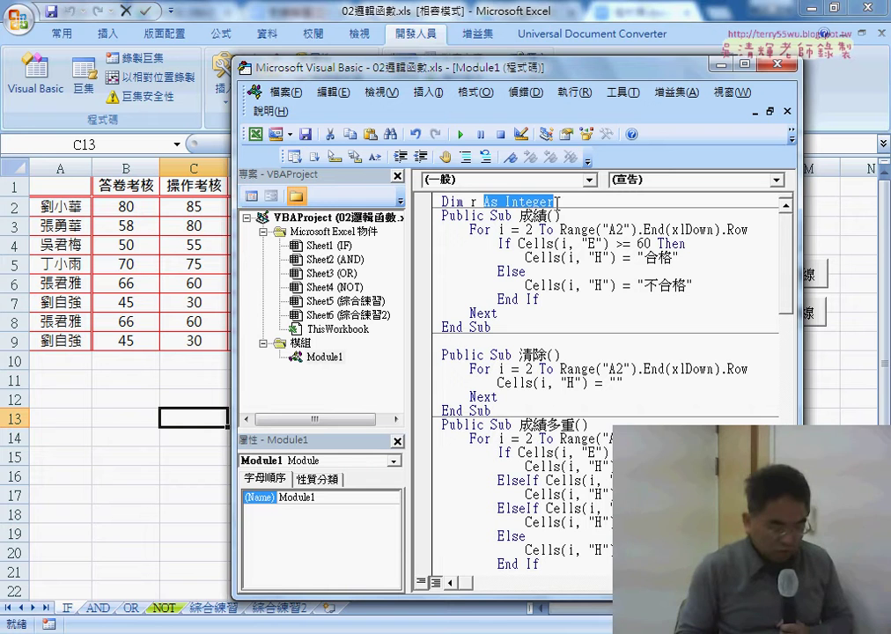
{"action": "left_click", "coordinate": [557, 202]}
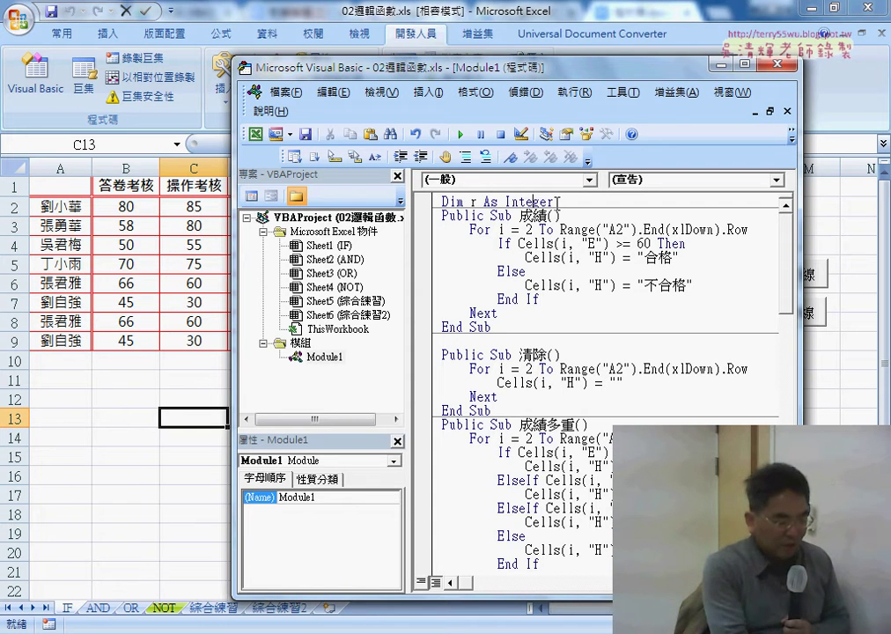
{"action": "key", "text": "F1"}
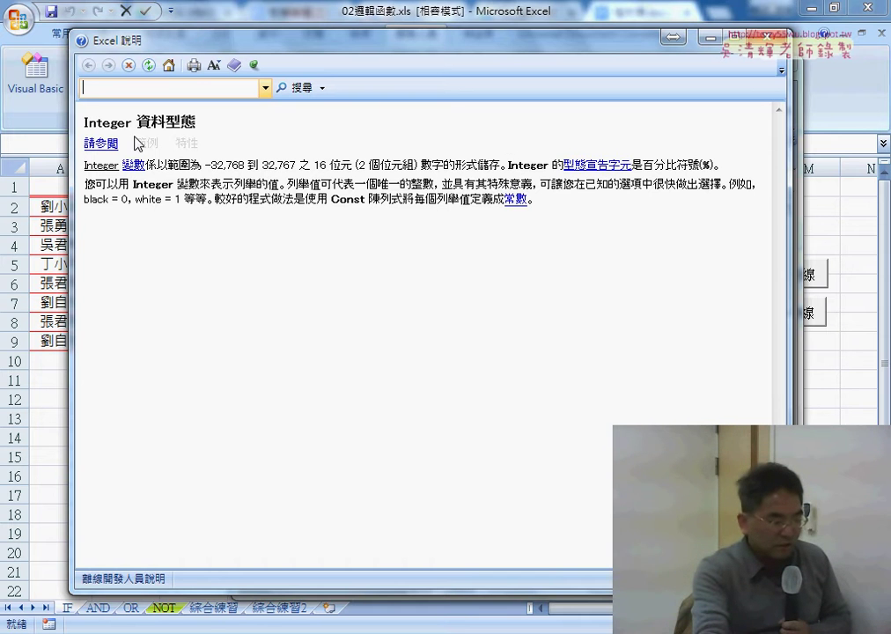
Note Integer's maximum 32,767, then go to the Long topic and its maximum 2,147,483,647
{"action": "left_click_drag", "start_coordinate": [135, 124], "coordinate": [91, 123]}
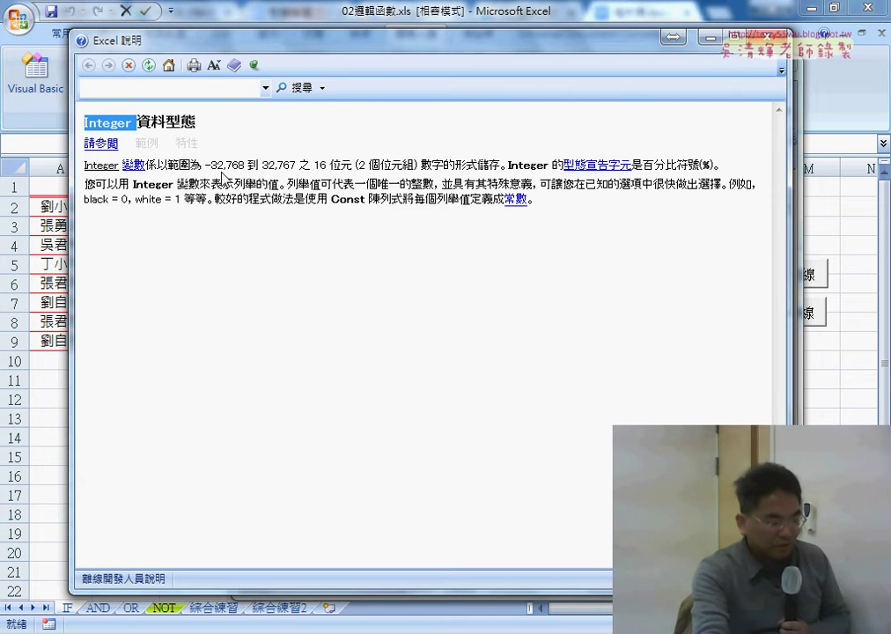
{"action": "left_click_drag", "start_coordinate": [296, 164], "coordinate": [206, 166]}
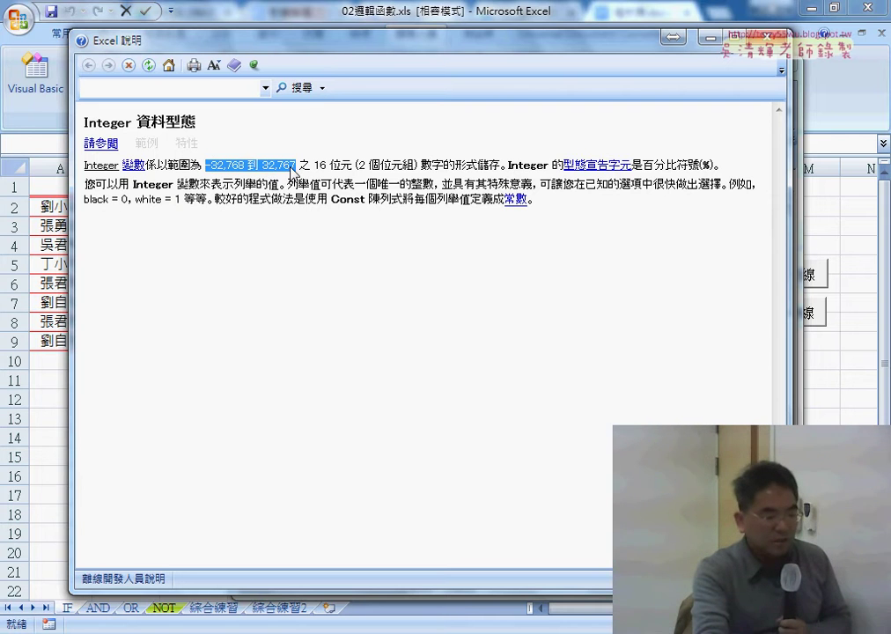
{"action": "left_click", "coordinate": [287, 167]}
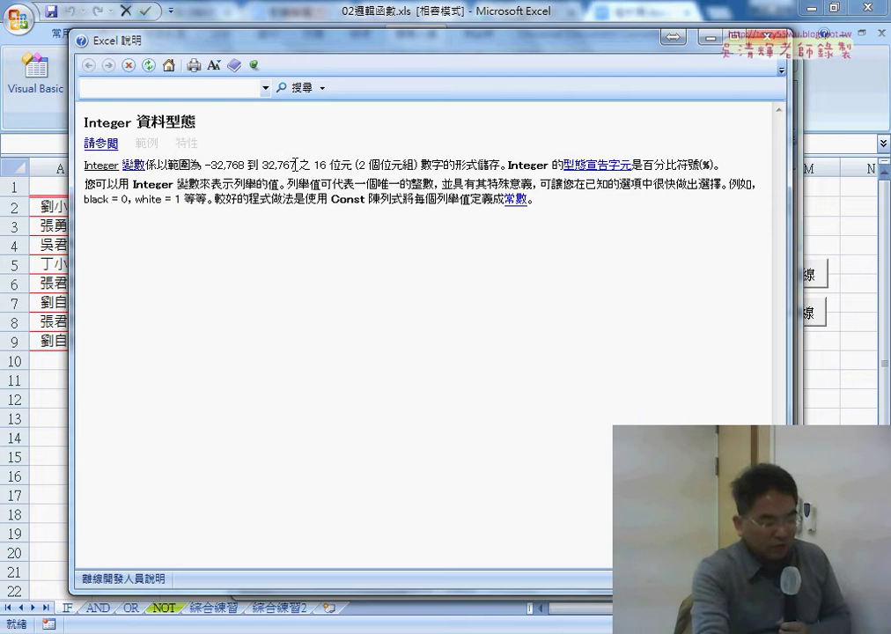
{"action": "left_click_drag", "start_coordinate": [298, 164], "coordinate": [262, 166]}
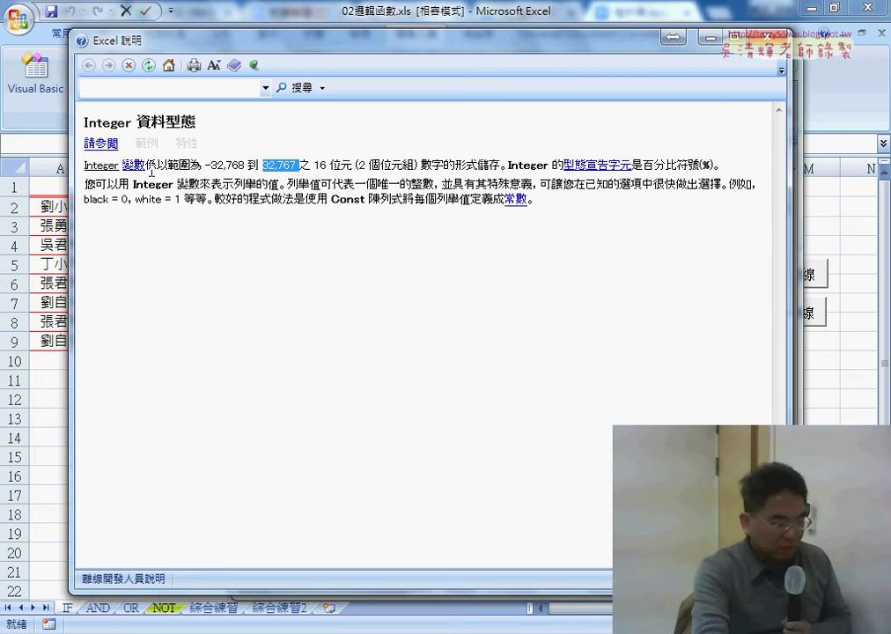
{"action": "left_click", "coordinate": [104, 143]}
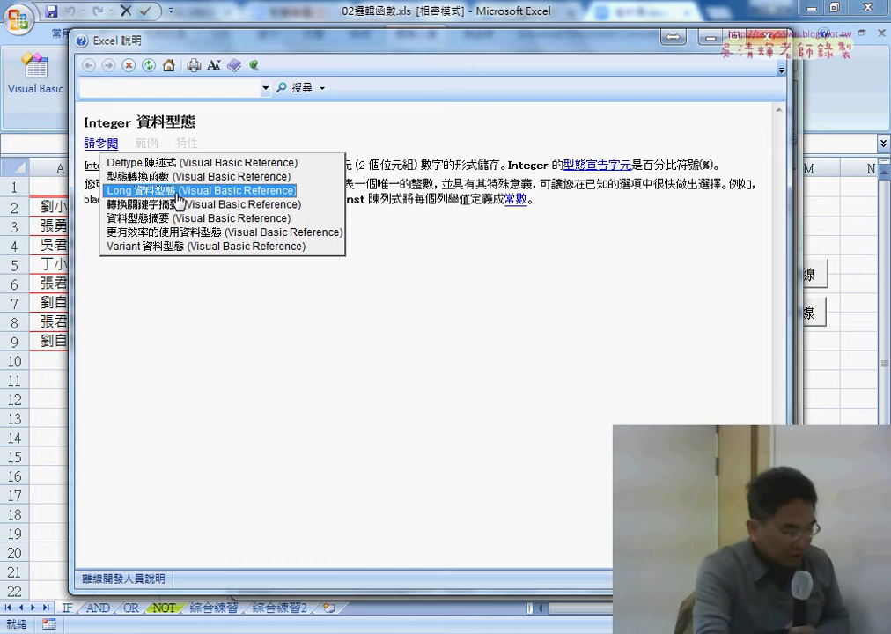
{"action": "left_click", "coordinate": [176, 192]}
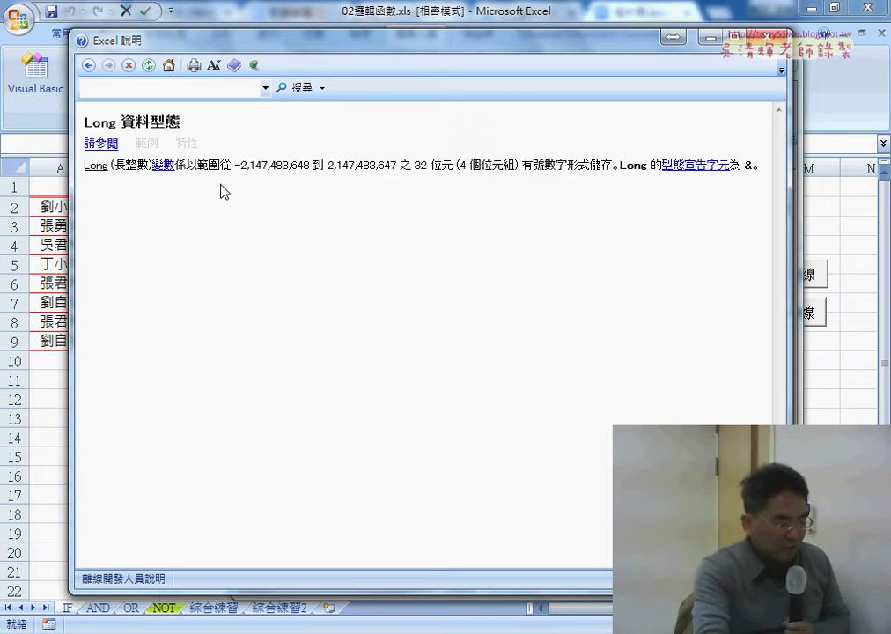
{"action": "left_click_drag", "start_coordinate": [328, 166], "coordinate": [399, 167]}
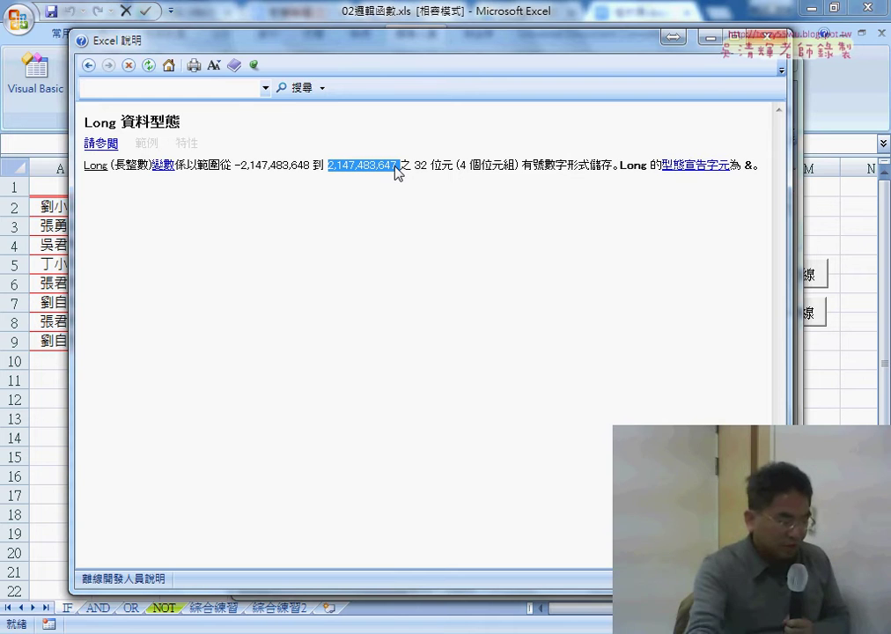
{"action": "left_click", "coordinate": [102, 144]}
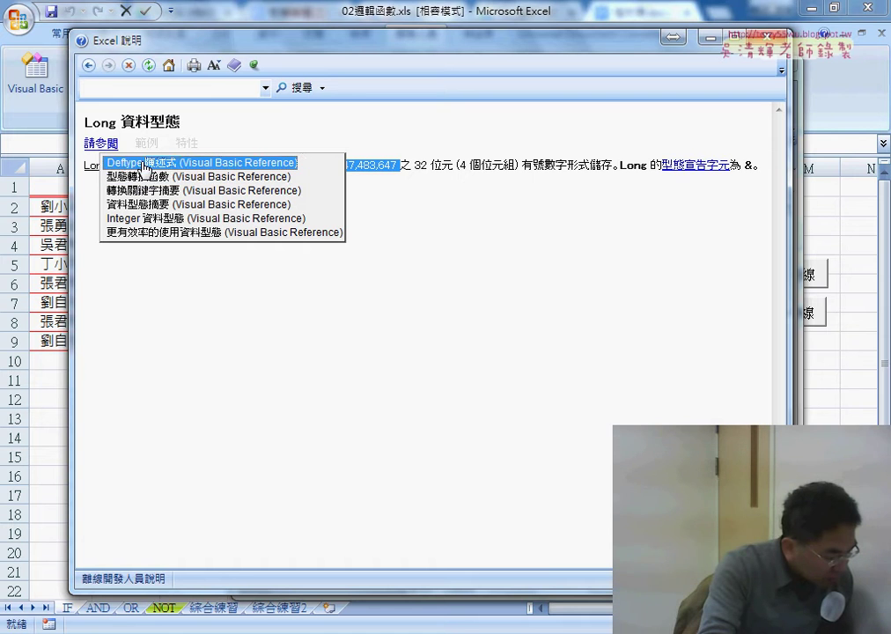
Open the data type summary table and compare Long with Integer's 32,767 limit
{"action": "left_click", "coordinate": [168, 210]}
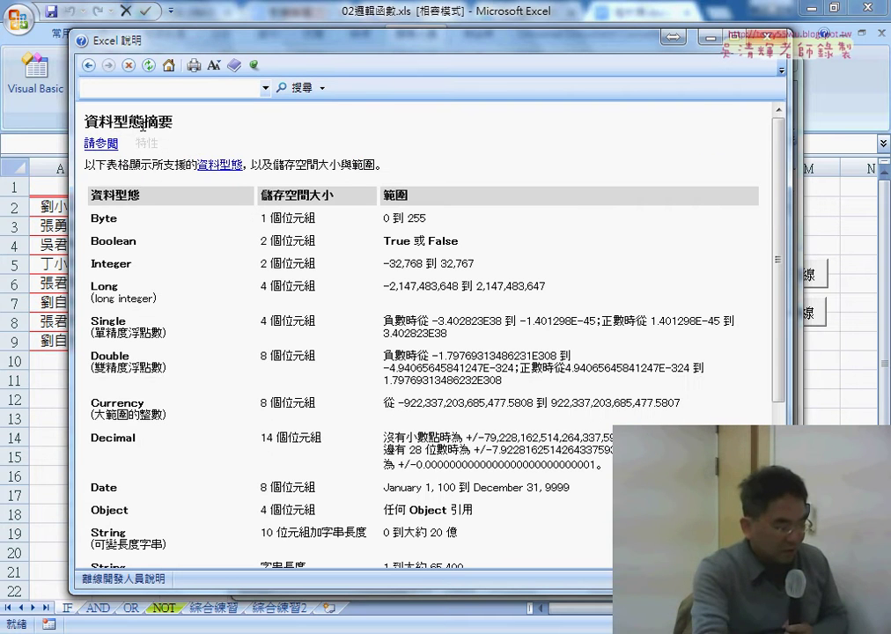
{"action": "scroll", "coordinate": [299, 190], "scroll_direction": "down", "scroll_amount": 2}
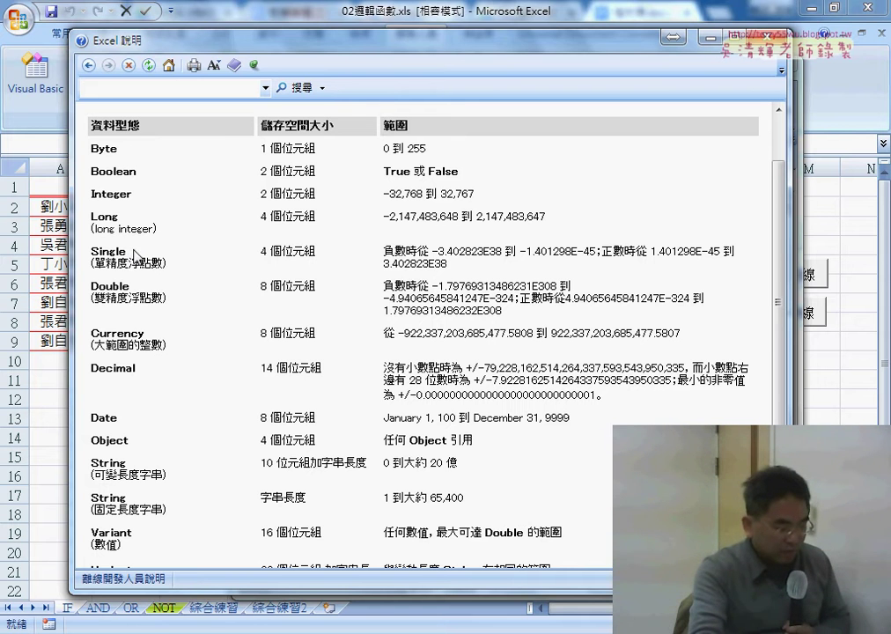
{"action": "double_click", "coordinate": [105, 217]}
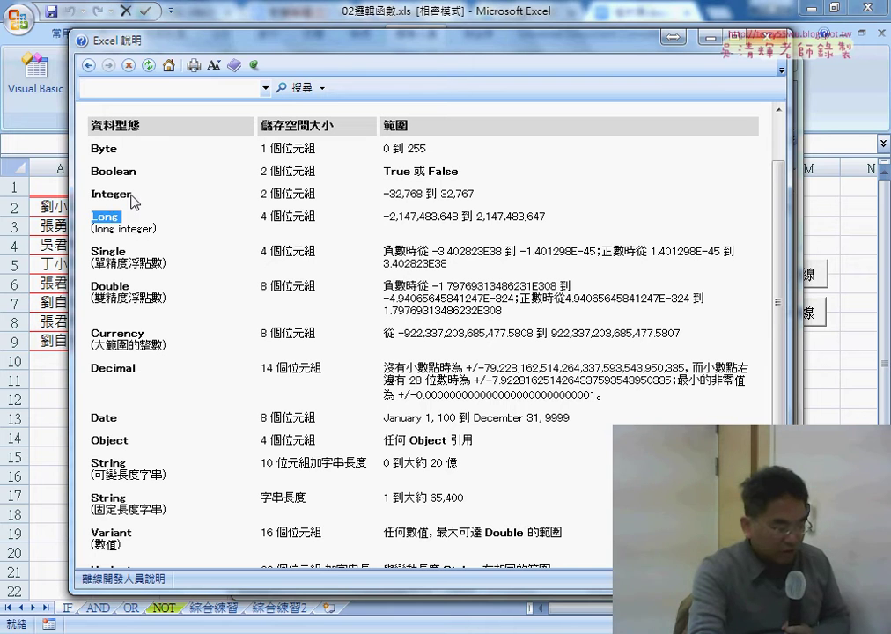
{"action": "mouse_move", "coordinate": [131, 195]}
{"action": "left_mouse_down"}
{"action": "mouse_move", "coordinate": [92, 193]}
{"action": "mouse_move", "coordinate": [92, 218]}
{"action": "mouse_move", "coordinate": [103, 193]}
{"action": "left_mouse_up"}
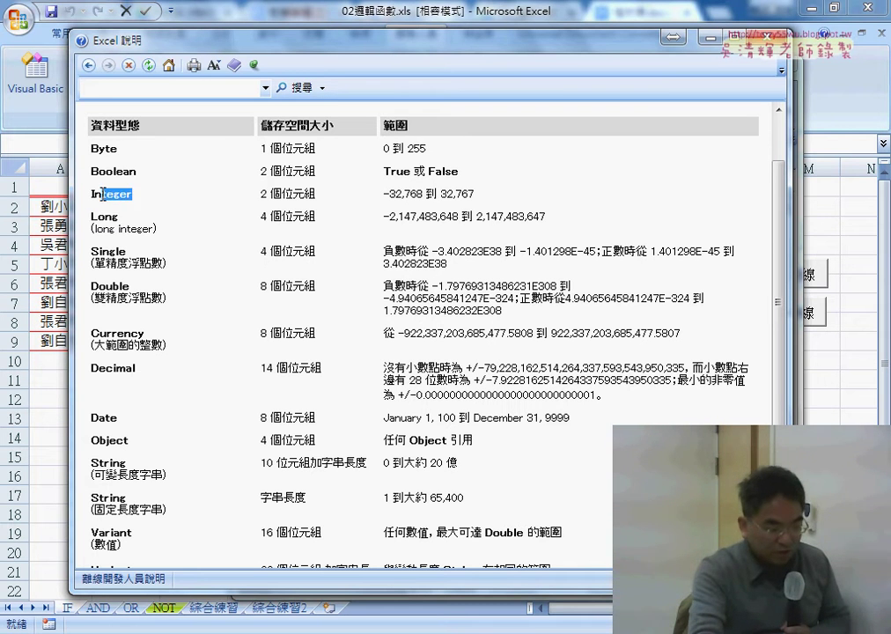
{"action": "left_click_drag", "start_coordinate": [441, 194], "coordinate": [475, 194]}
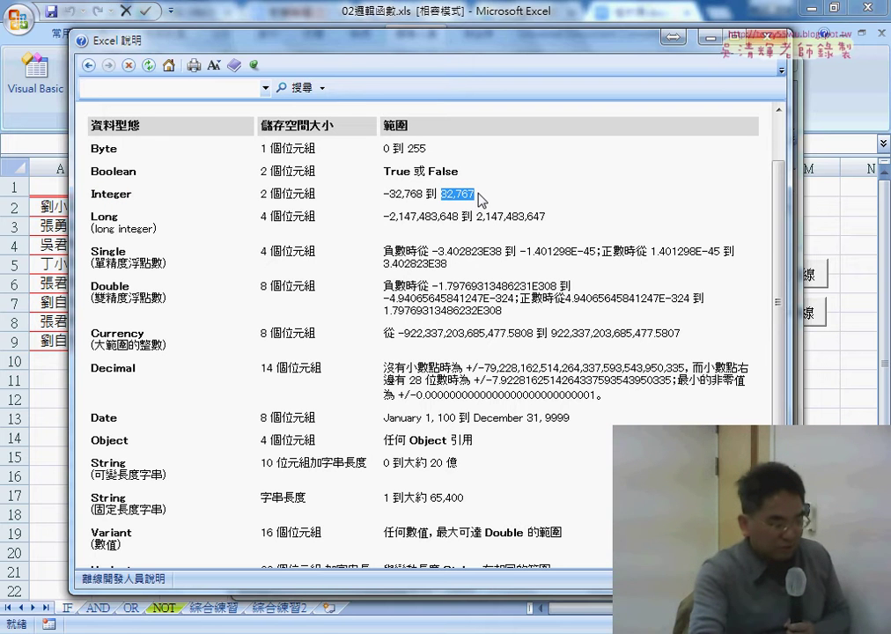
{"action": "left_click_drag", "start_coordinate": [137, 194], "coordinate": [91, 196]}
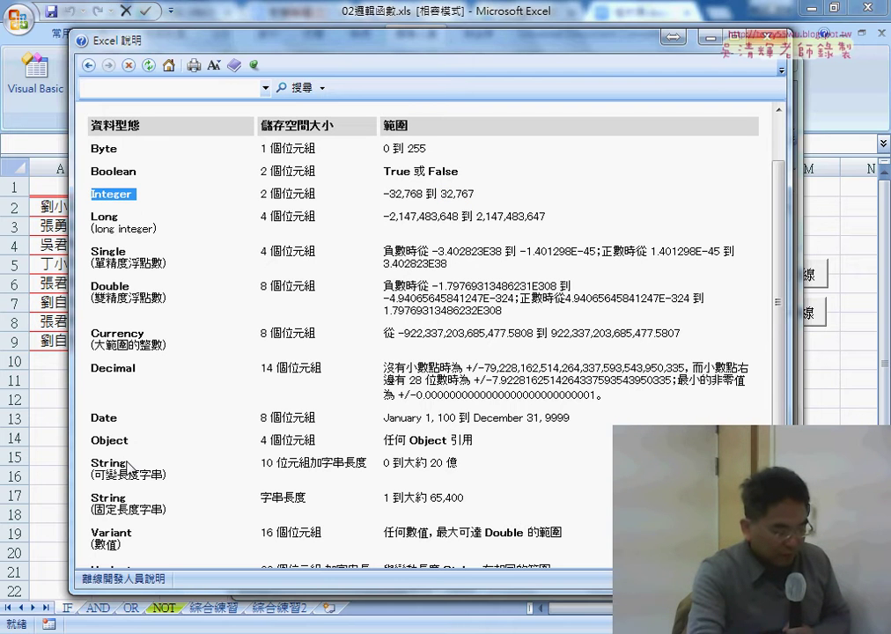
Review the String, Double and Date rows, then close the Help window
{"action": "left_click_drag", "start_coordinate": [128, 464], "coordinate": [89, 461]}
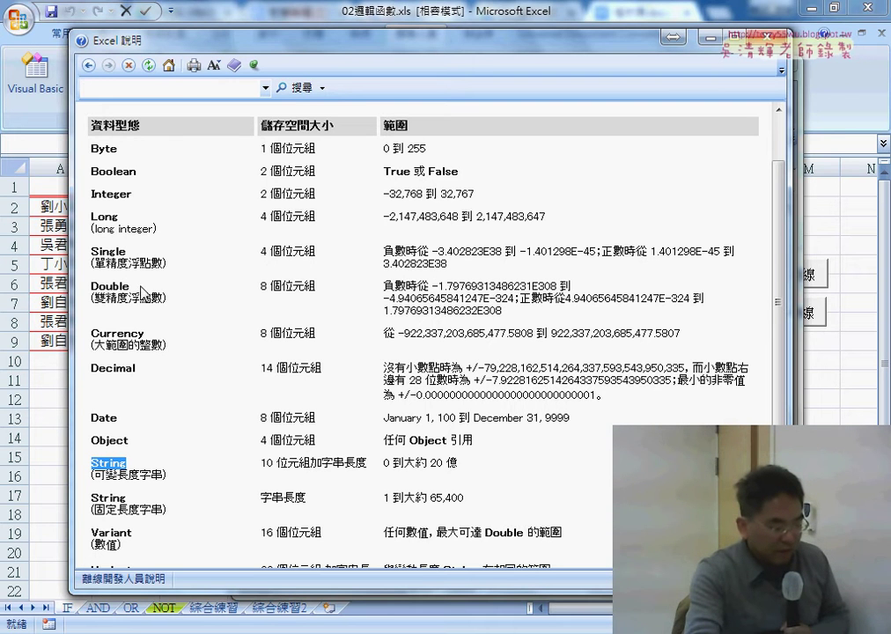
{"action": "left_click_drag", "start_coordinate": [129, 283], "coordinate": [92, 283]}
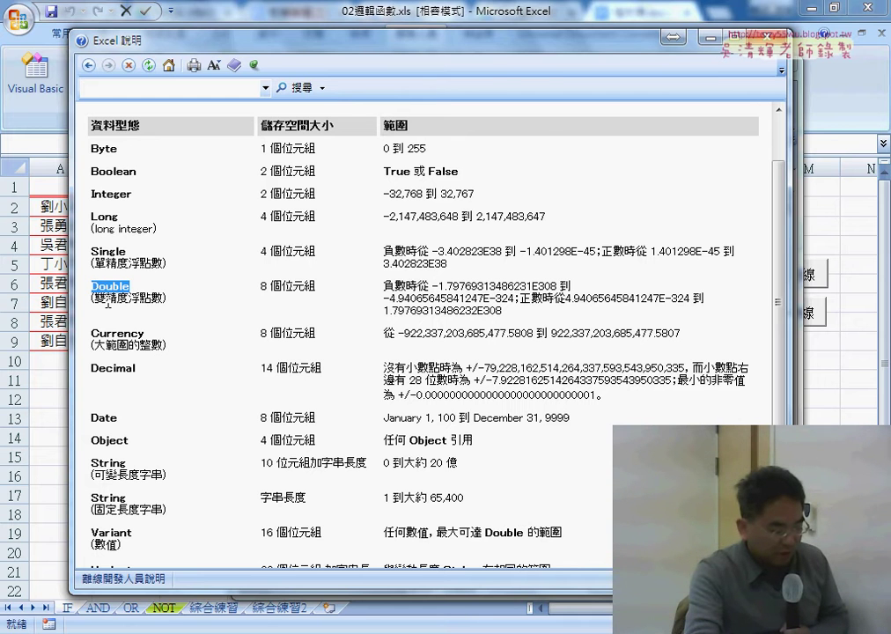
{"action": "left_click_drag", "start_coordinate": [141, 376], "coordinate": [90, 371]}
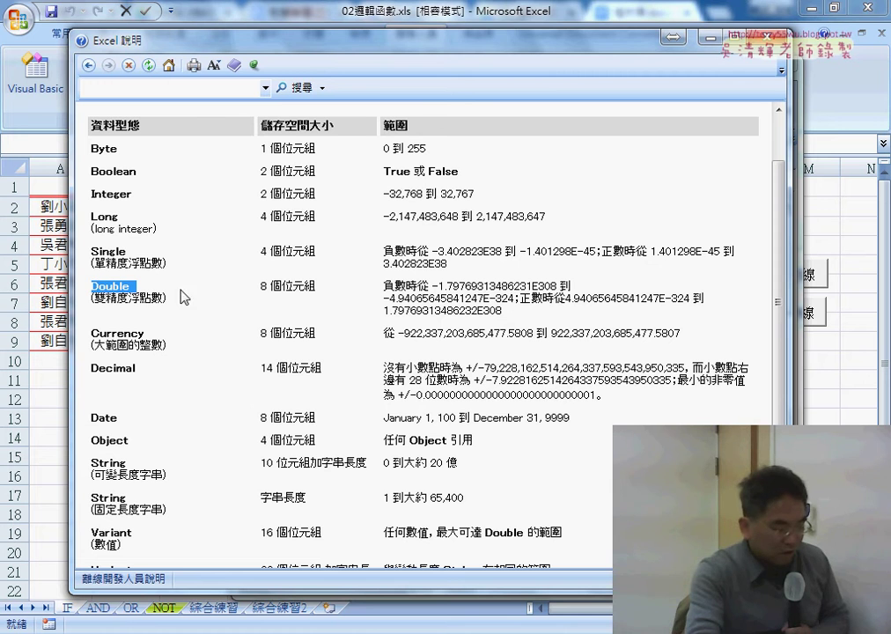
{"action": "scroll", "coordinate": [231, 306], "scroll_direction": "down", "scroll_amount": 2}
{"action": "scroll", "coordinate": [230, 306], "scroll_direction": "down", "scroll_amount": 2}
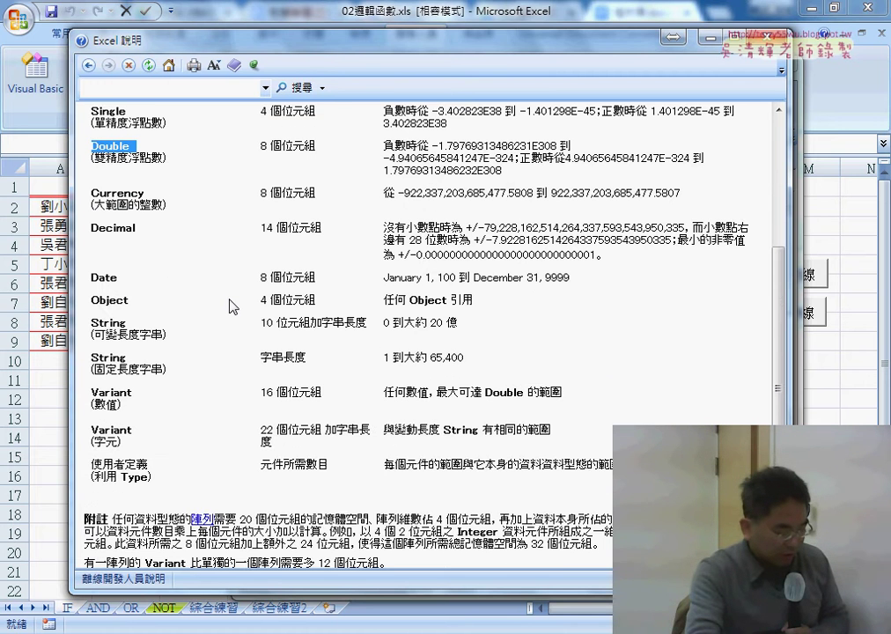
{"action": "left_click_drag", "start_coordinate": [118, 277], "coordinate": [97, 279]}
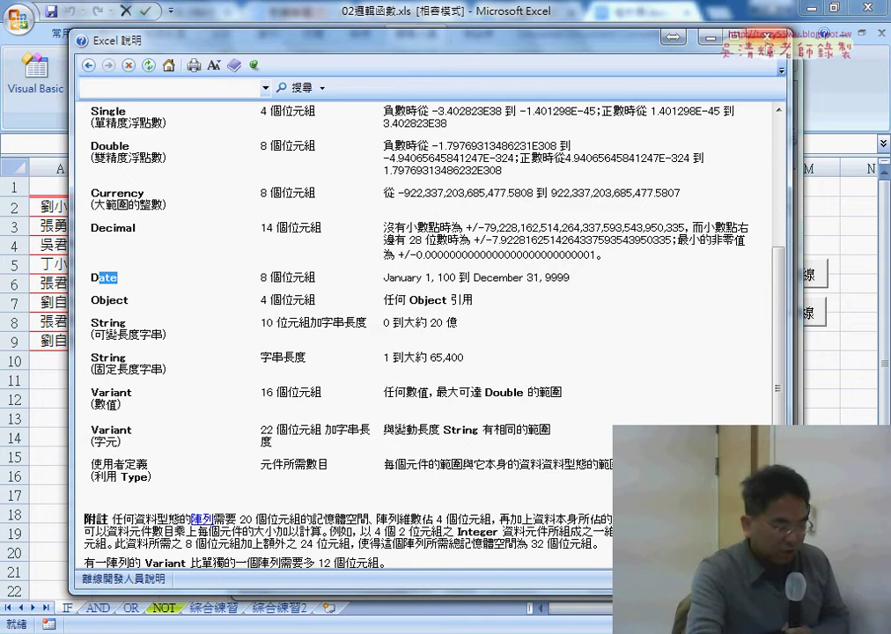
{"action": "left_click", "coordinate": [769, 40]}
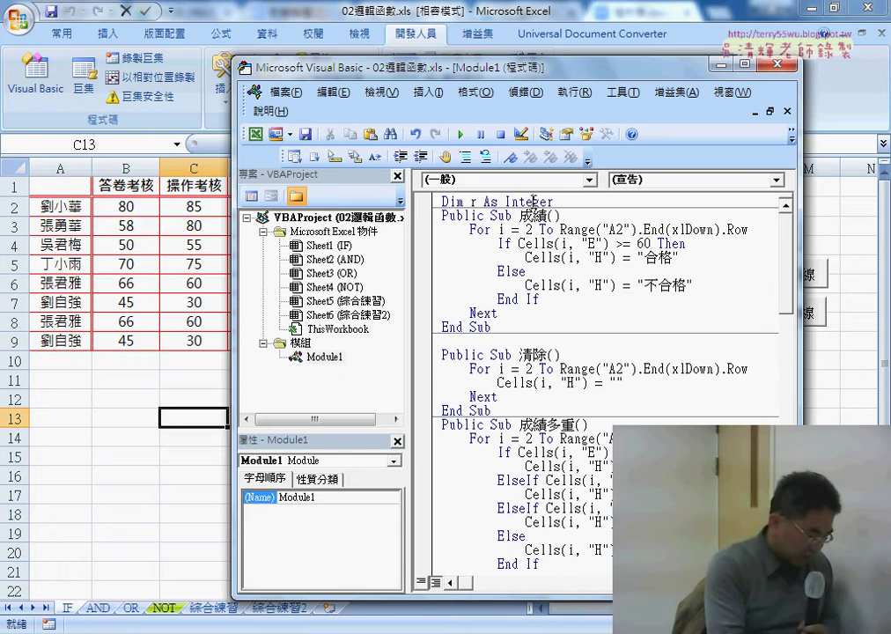
{"action": "key", "text": "F1"}
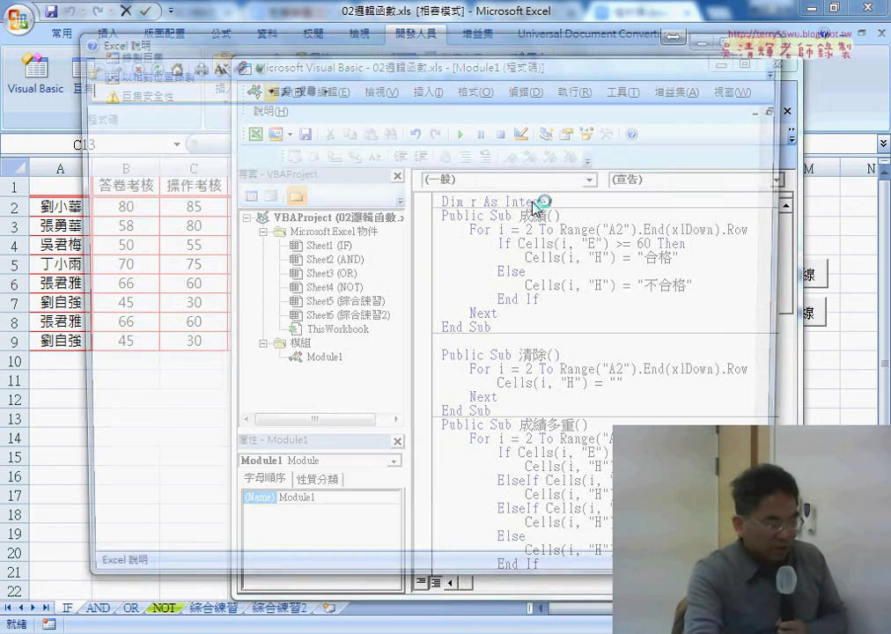
{"action": "left_click", "coordinate": [102, 143]}
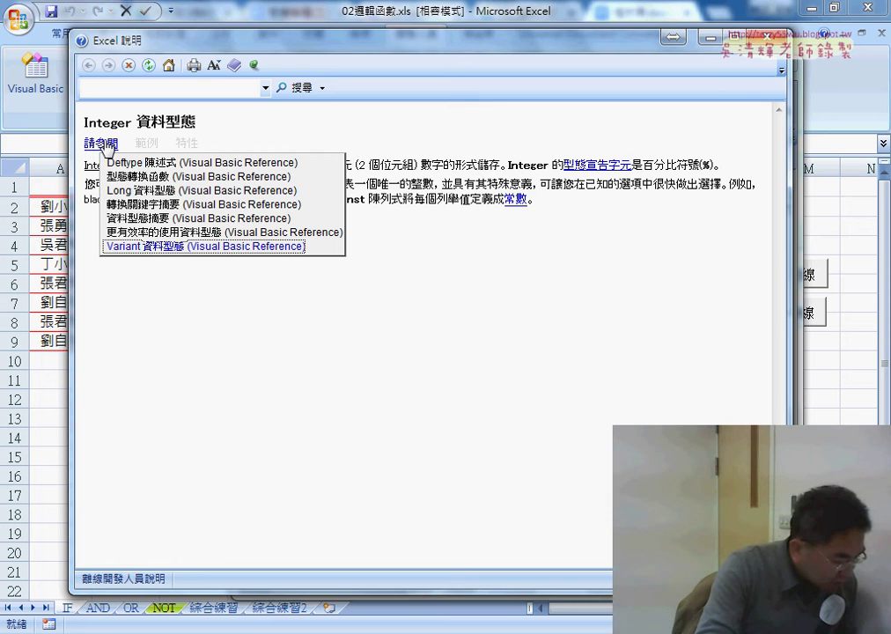
{"action": "left_click", "coordinate": [154, 219]}
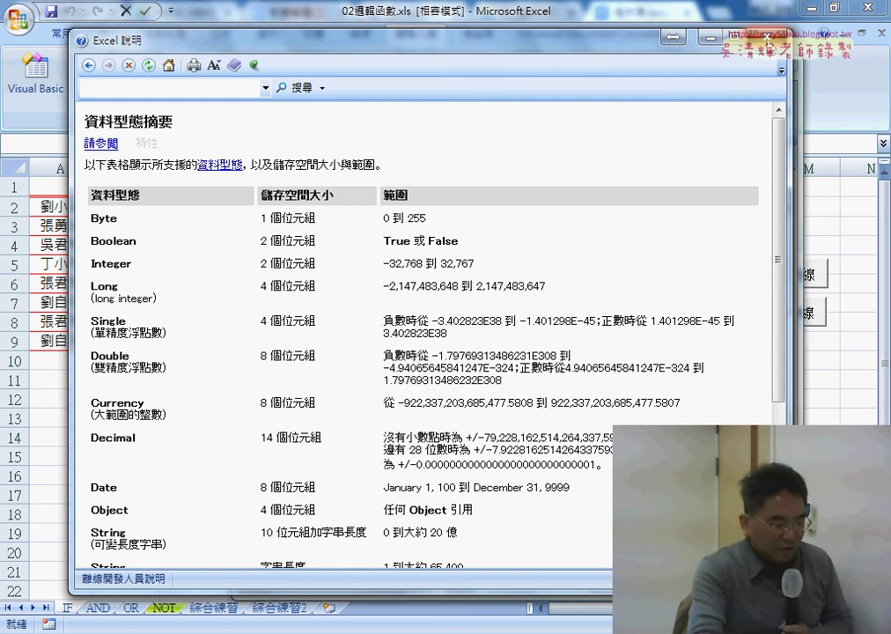
{"action": "left_click", "coordinate": [766, 38]}
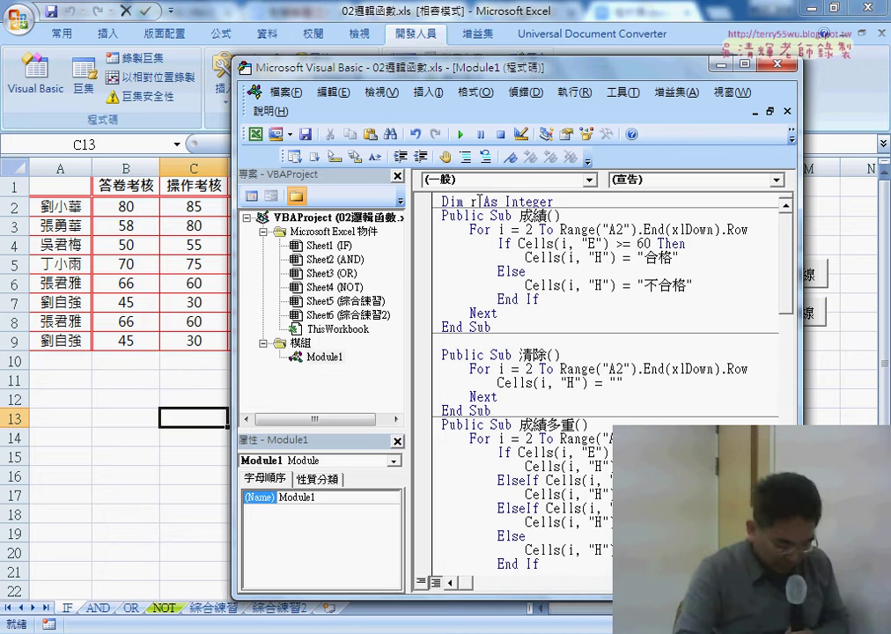
Delete ' As Integer' so the declaration reads just 'Dim r', then return to Sub 加框線_實線
{"action": "left_click_drag", "start_coordinate": [476, 202], "coordinate": [560, 202]}
{"action": "key", "text": "Delete"}
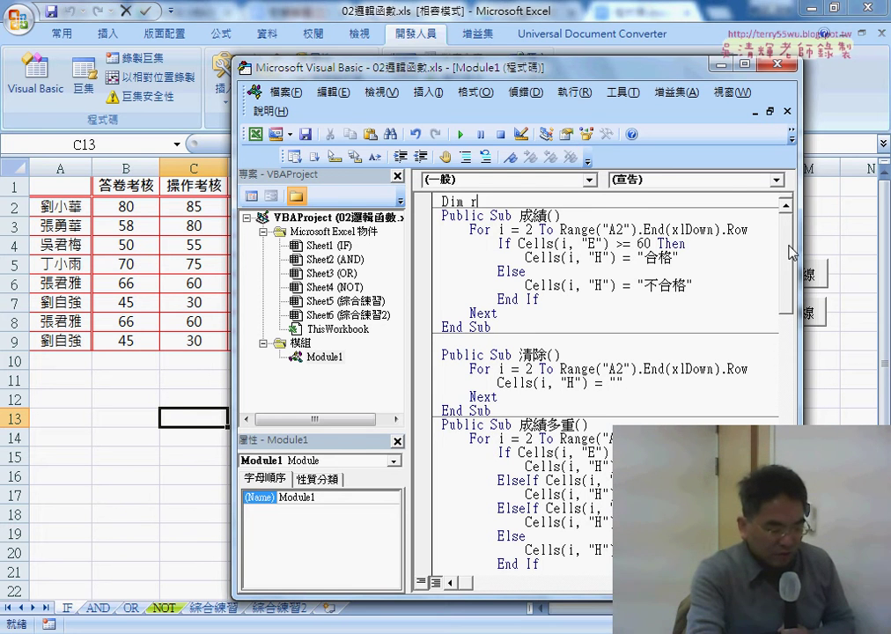
{"action": "left_click_drag", "start_coordinate": [789, 253], "coordinate": [783, 435]}
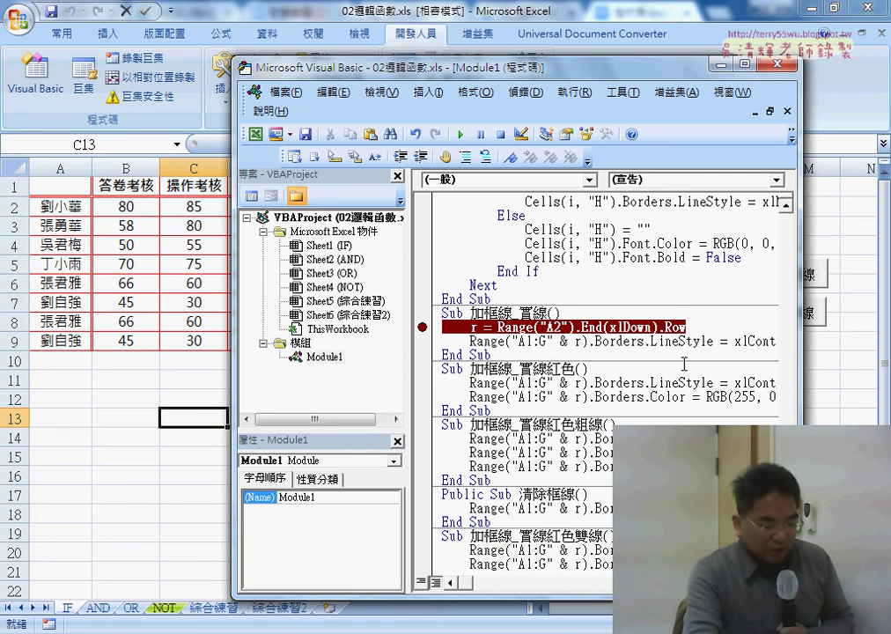
{"action": "left_click", "coordinate": [575, 314]}
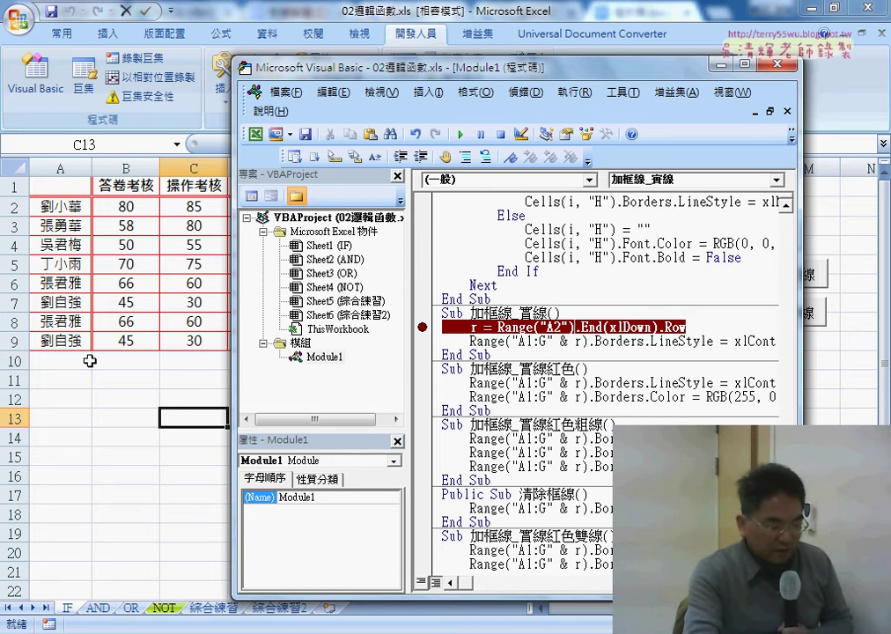
Confirm on the worksheet that the header row's last filled cell is H1, using Ctrl+Right from B1
{"action": "left_click", "coordinate": [62, 355]}
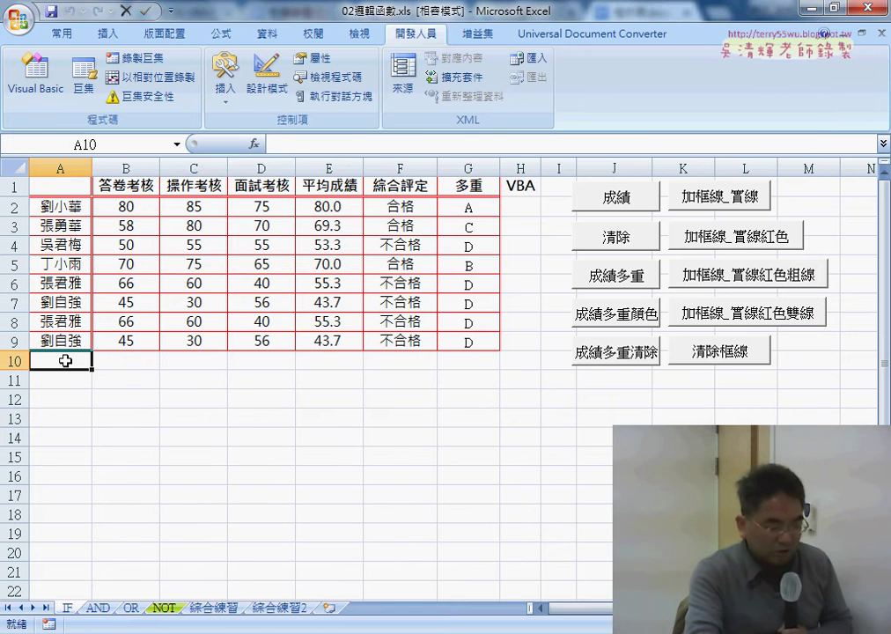
{"action": "left_click", "coordinate": [515, 189]}
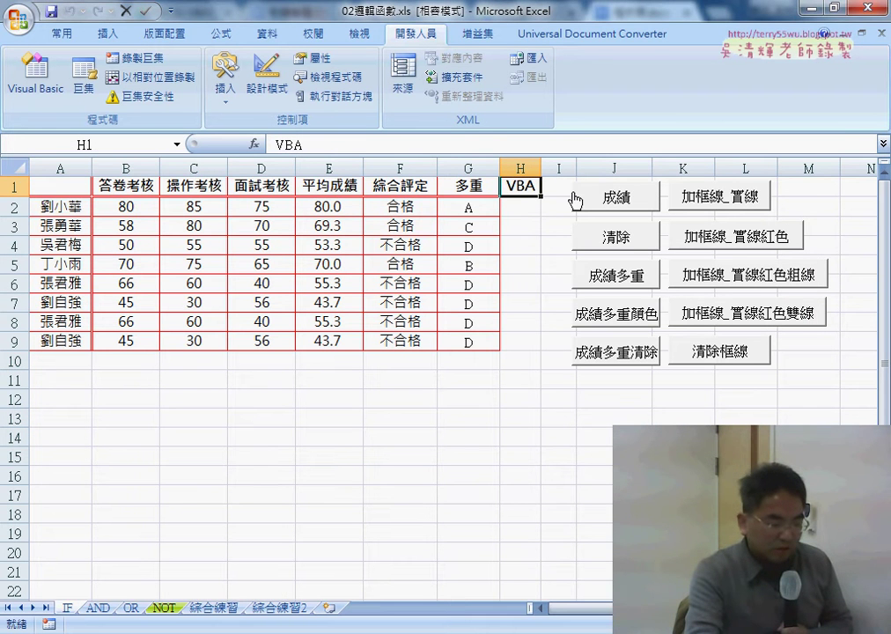
{"action": "left_click", "coordinate": [465, 162]}
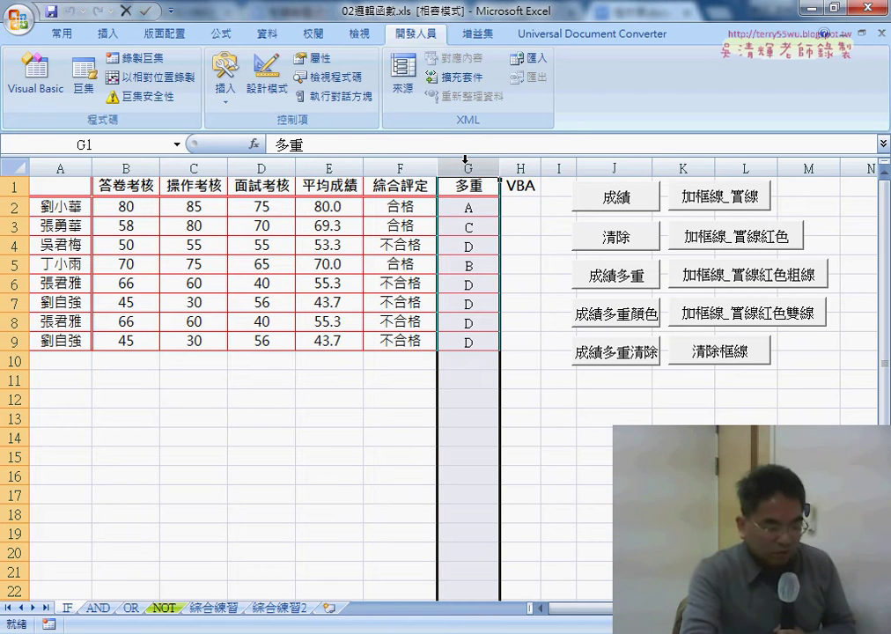
{"action": "left_click", "coordinate": [519, 164]}
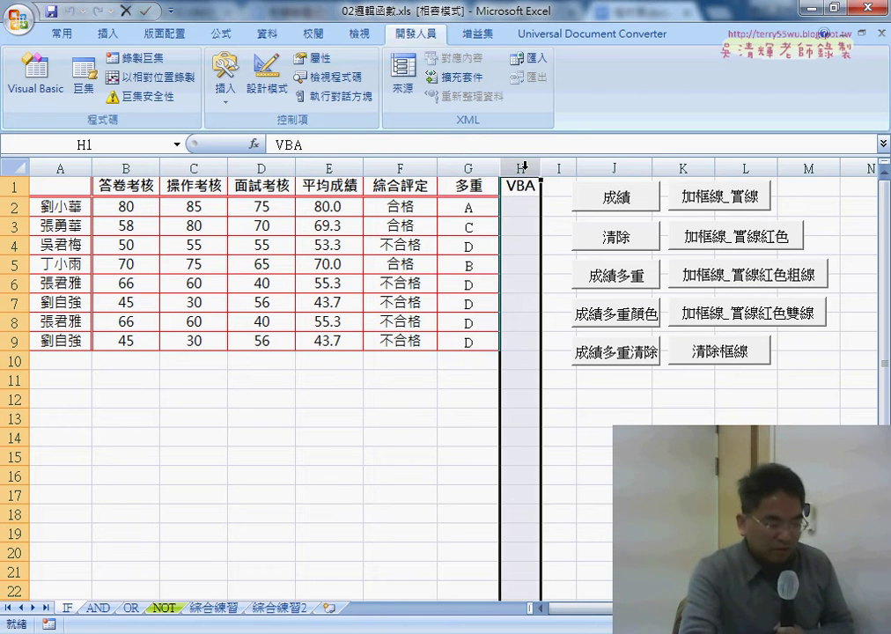
{"action": "left_click", "coordinate": [121, 185]}
{"action": "key", "text": "ctrl+Right"}
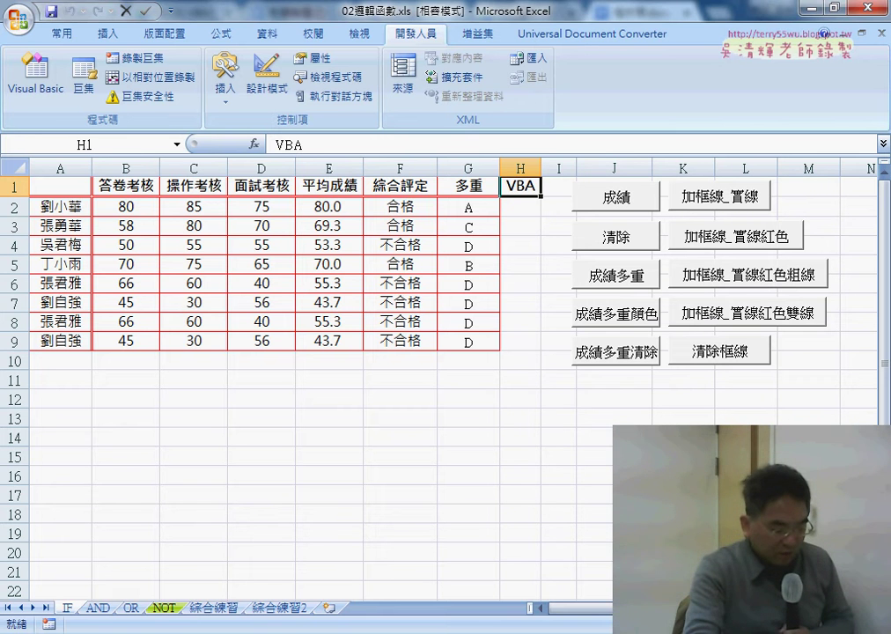
Widen the code editor, clear the breakpoint on the r = line, and add a new line after it
{"action": "left_click", "coordinate": [542, 528]}
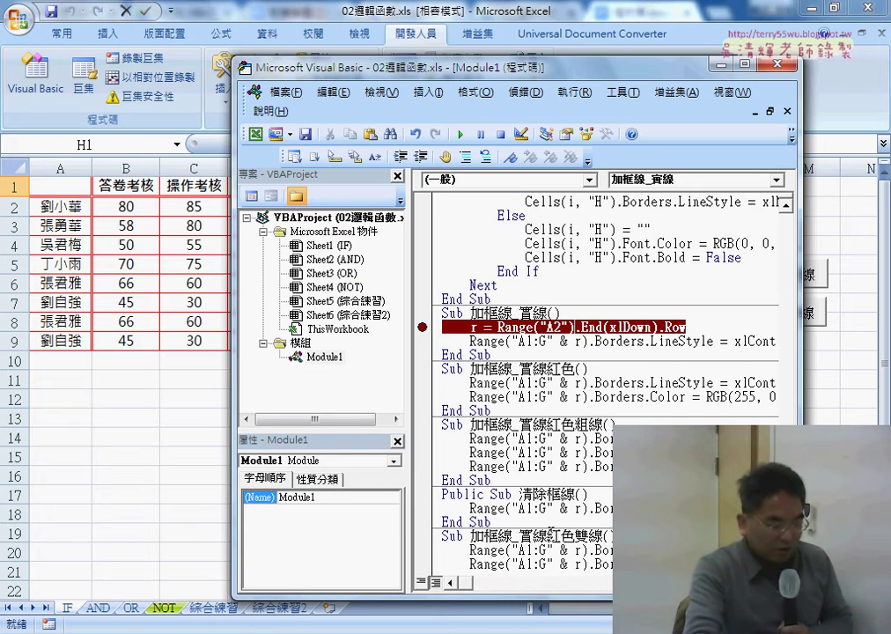
{"action": "left_click_drag", "start_coordinate": [493, 67], "coordinate": [310, 60]}
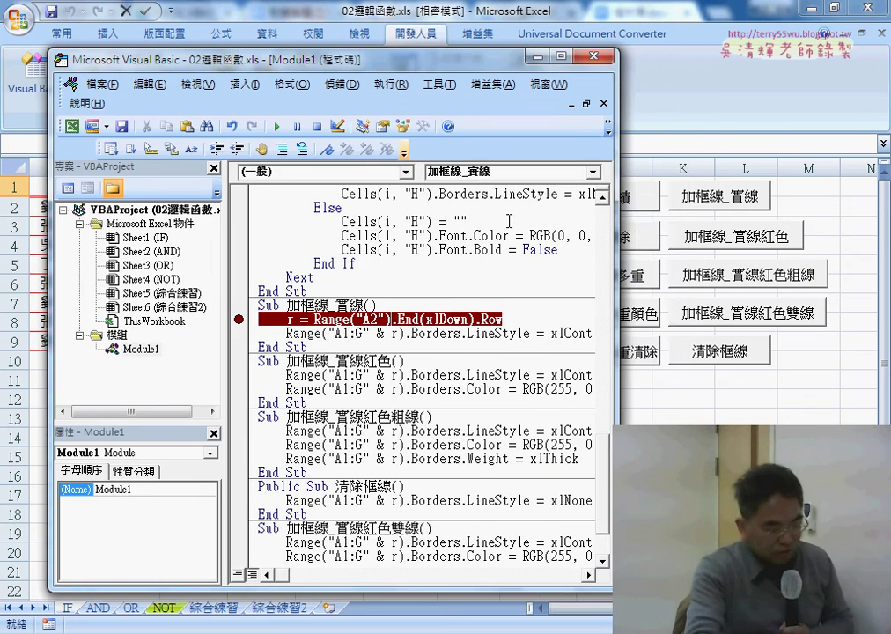
{"action": "left_click_drag", "start_coordinate": [614, 277], "coordinate": [851, 278]}
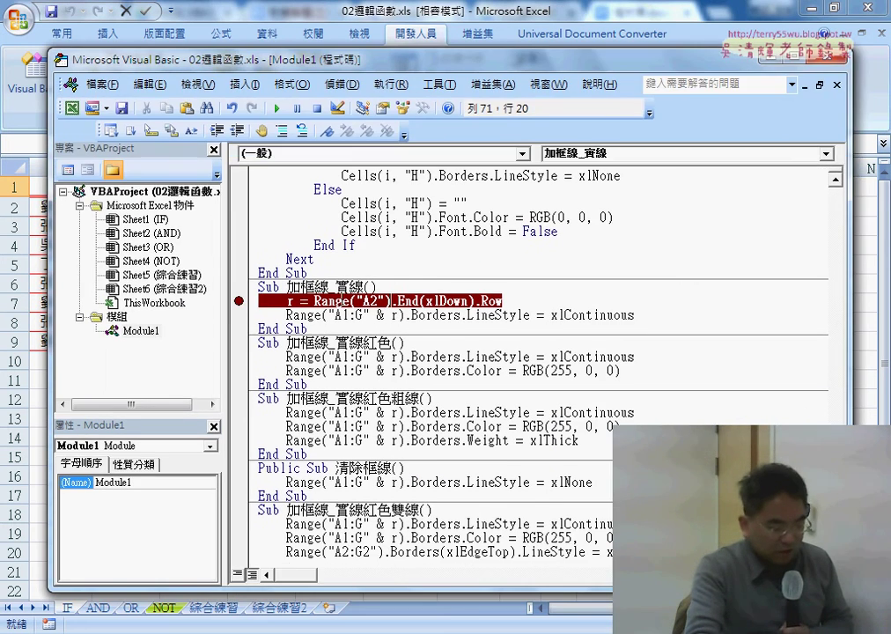
{"action": "left_click", "coordinate": [247, 301]}
{"action": "left_click_drag", "start_coordinate": [504, 301], "coordinate": [287, 302]}
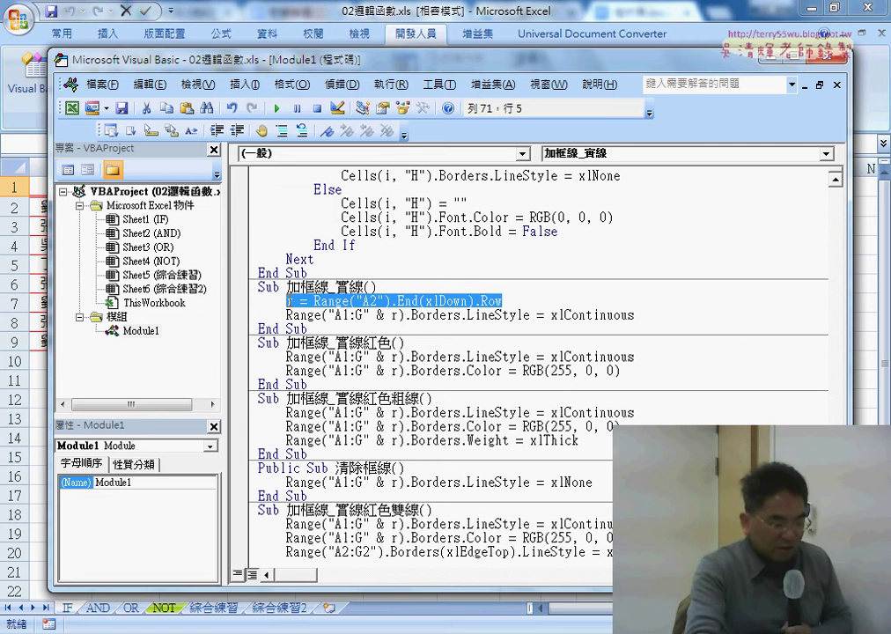
{"action": "left_click", "coordinate": [517, 300]}
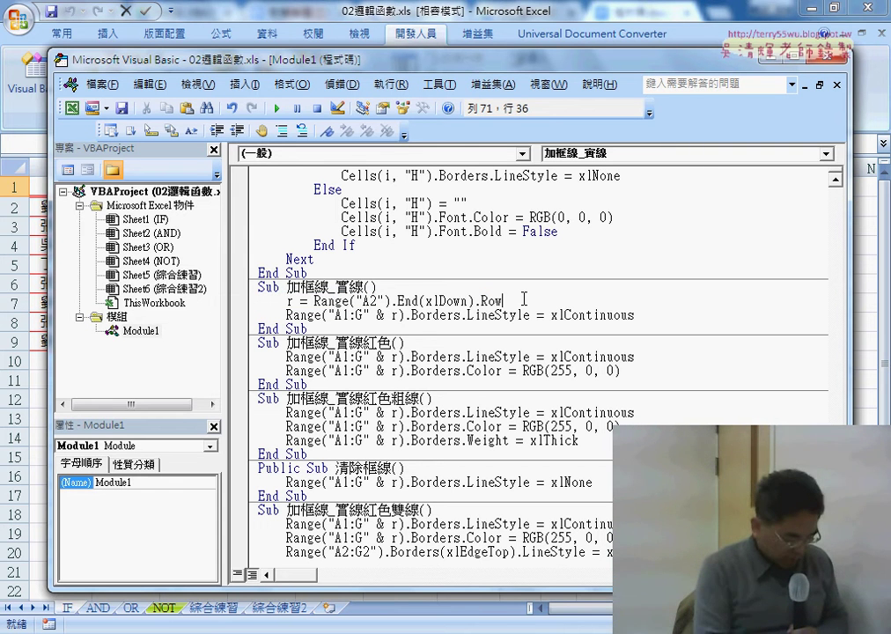
{"action": "key", "text": "Return"}
Type c = Range("B2") on the new line, capitalising the B
{"action": "type", "text": "c"}
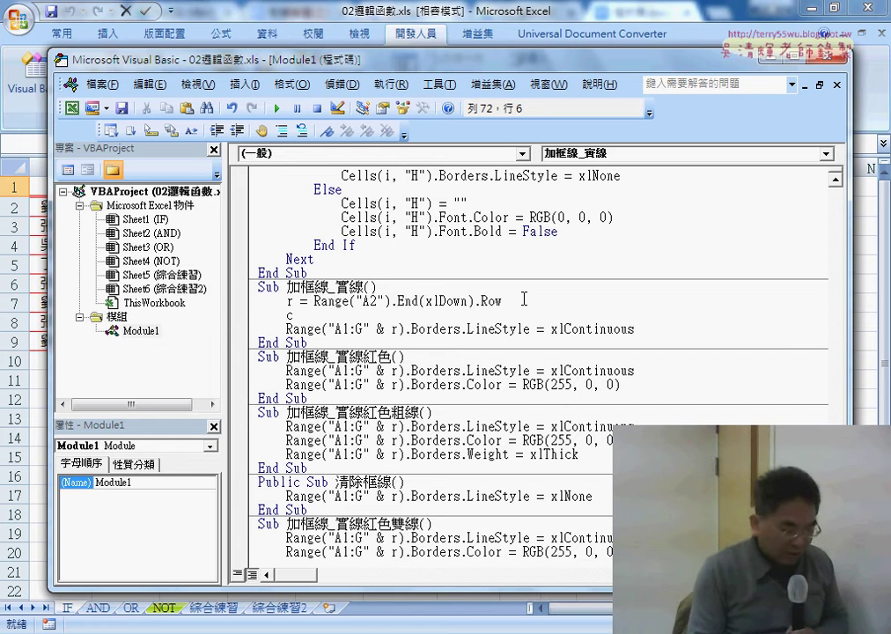
{"action": "type", "text": "="}
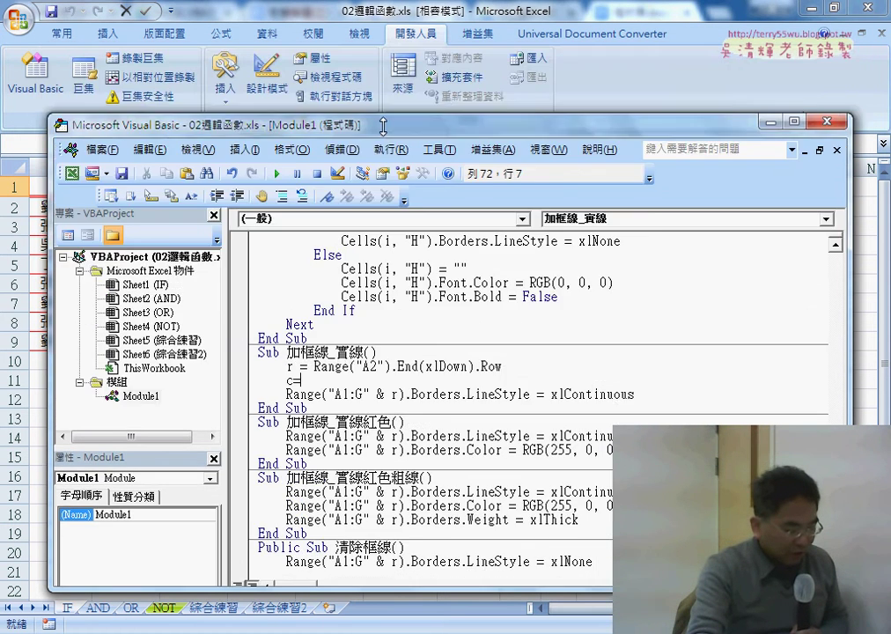
{"action": "left_click_drag", "start_coordinate": [388, 55], "coordinate": [387, 227]}
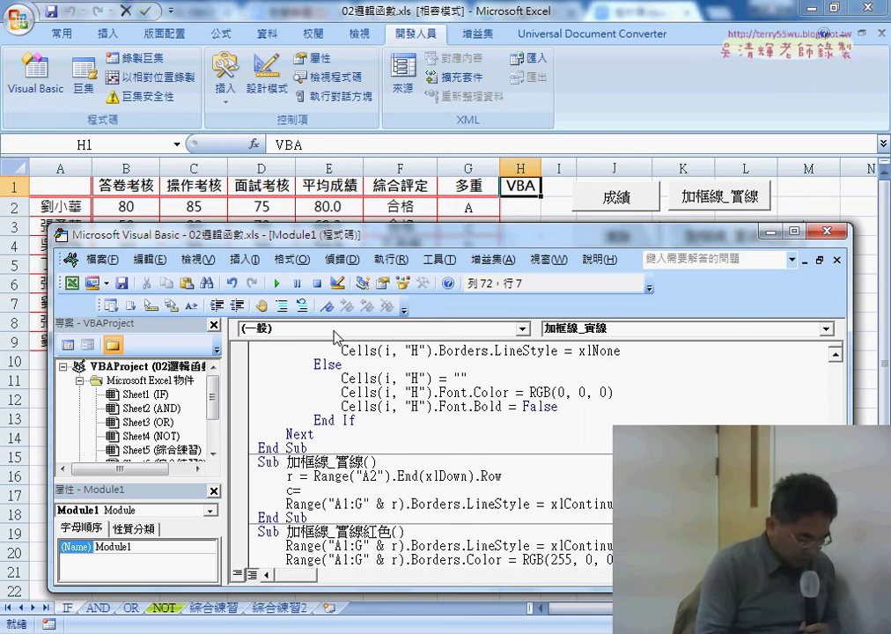
{"action": "type", "text": "ran"}
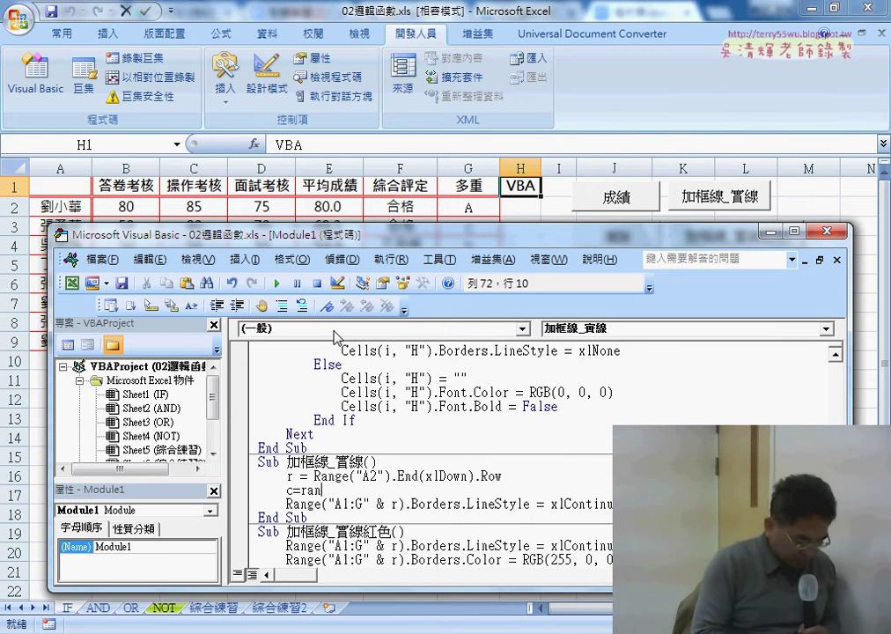
{"action": "type", "text": "ge(\""}
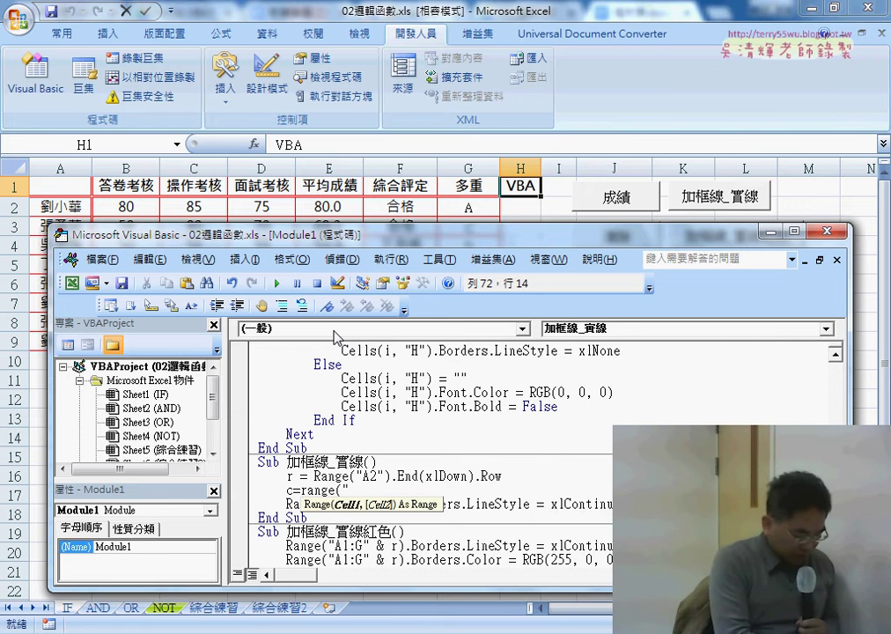
{"action": "type", "text": "b"}
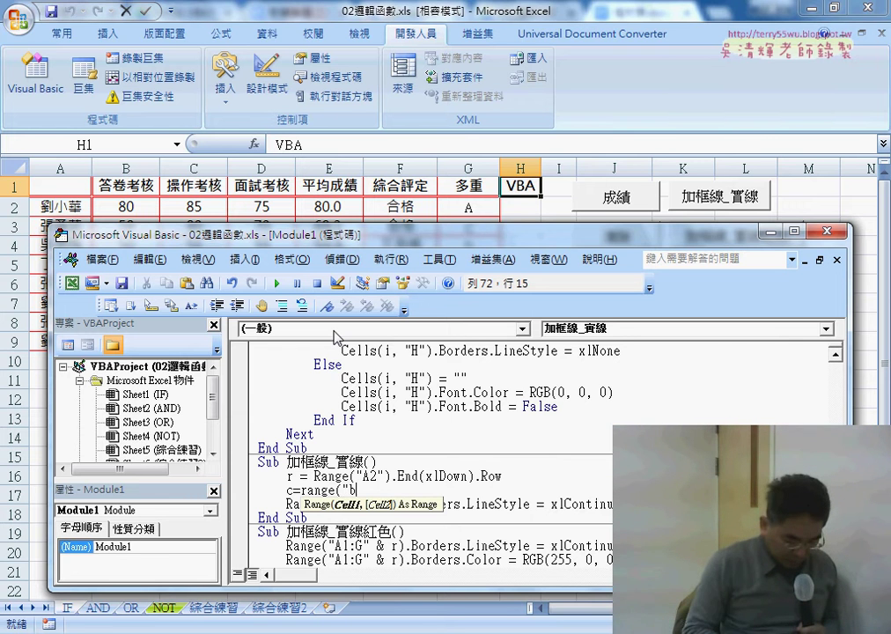
{"action": "type", "text": "2\""}
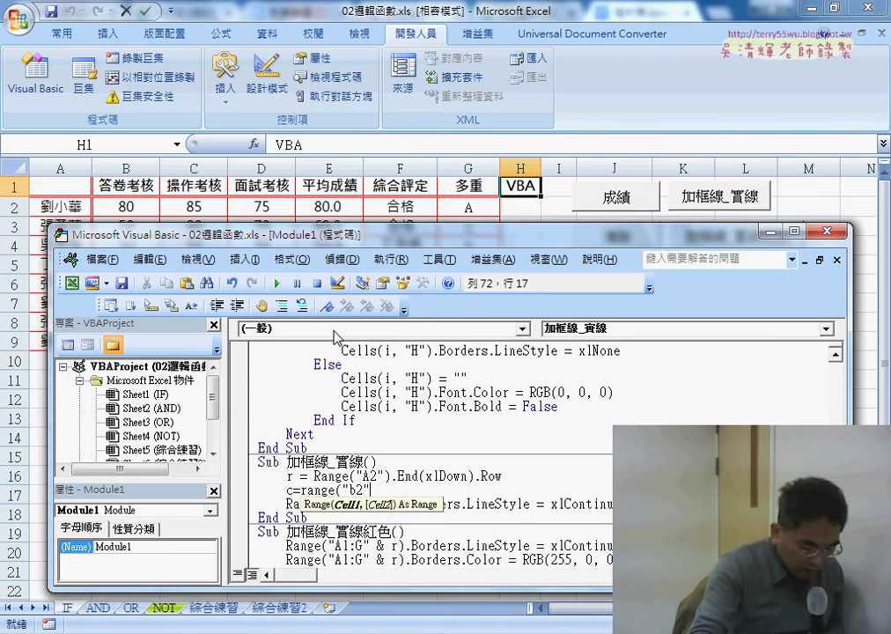
{"action": "type", "text": ")"}
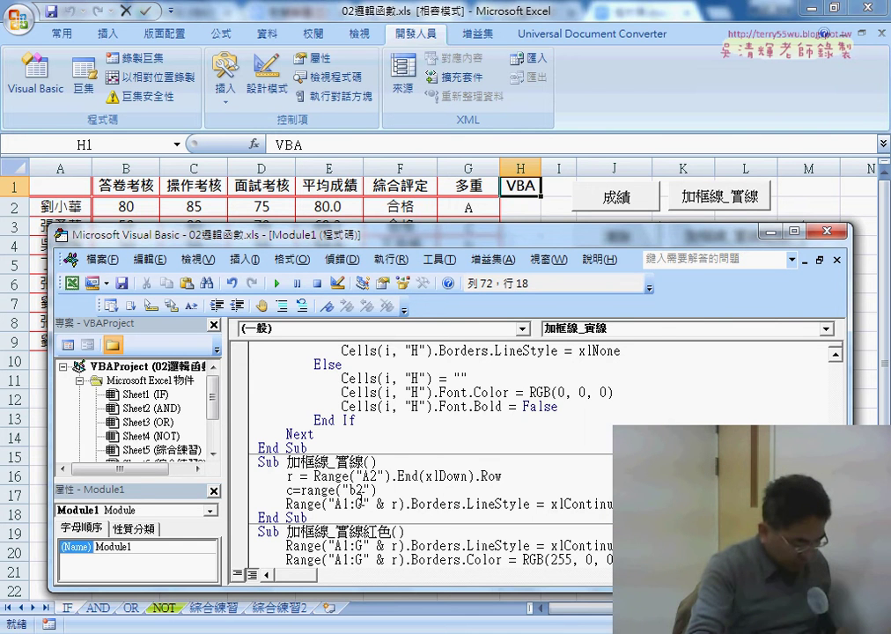
{"action": "left_click", "coordinate": [360, 491]}
{"action": "key", "text": "BackSpace"}
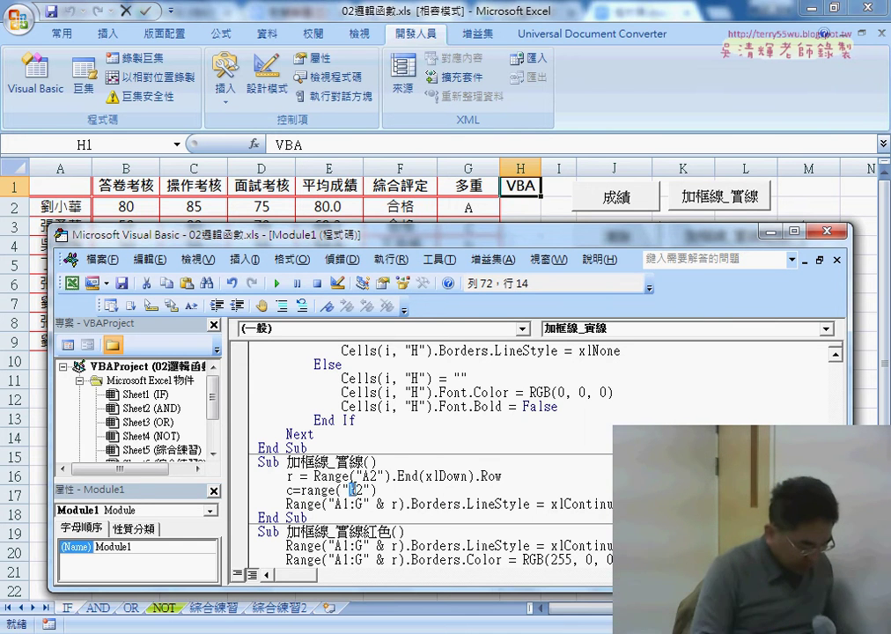
{"action": "type", "text": "B"}
{"action": "left_click", "coordinate": [384, 490]}
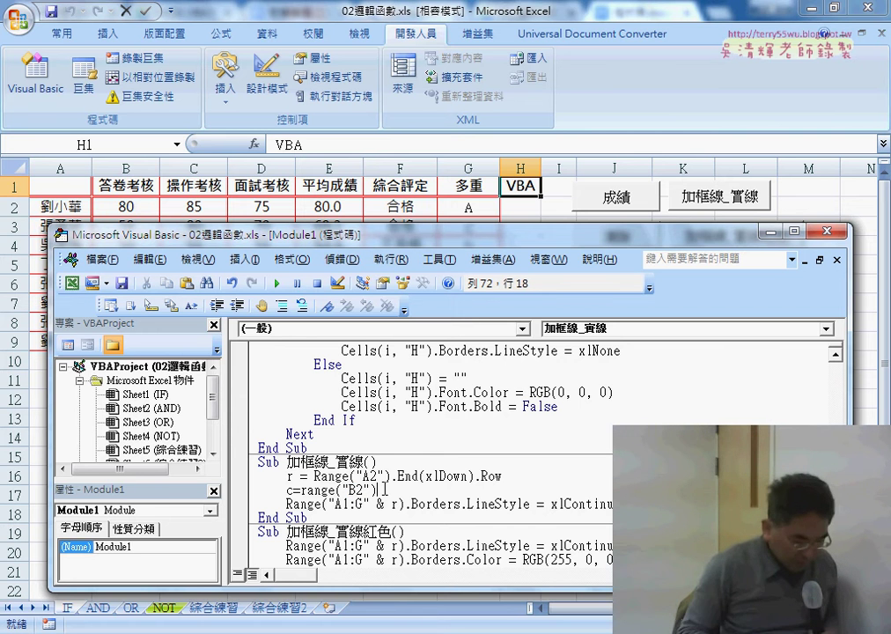
Finish the line as .End(xlToRight).Column using IntelliSense so c holds the last column
{"action": "type", "text": "."}
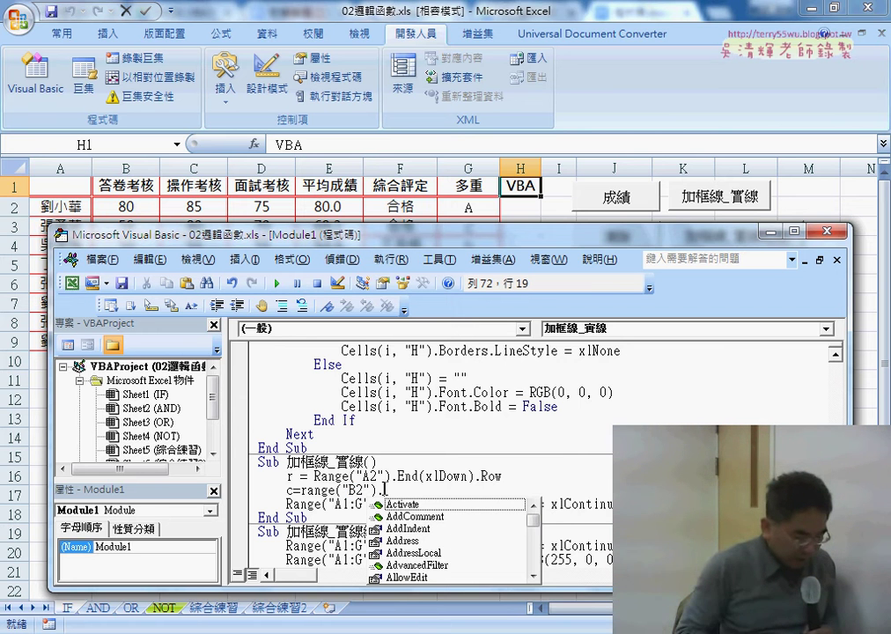
{"action": "type", "text": "end "}
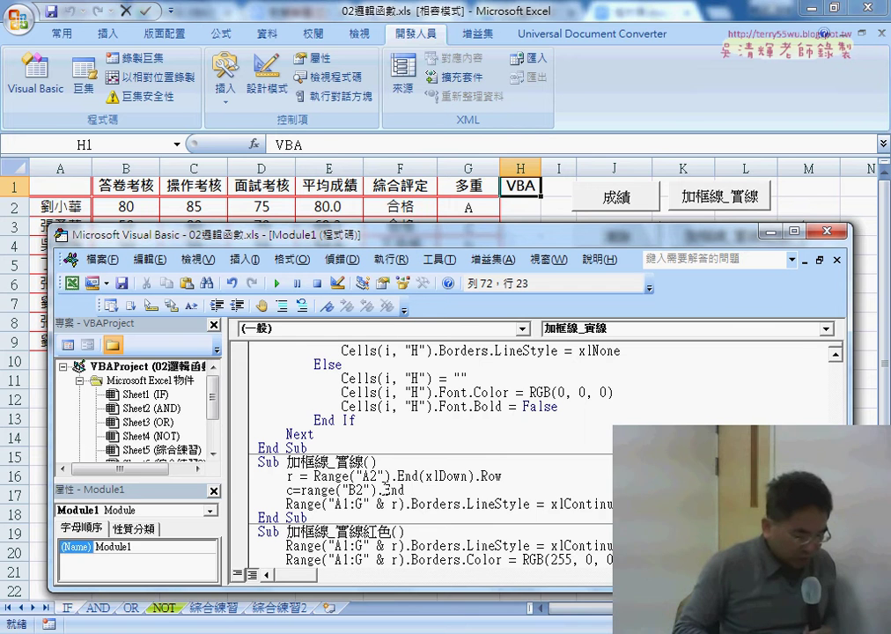
{"action": "type", "text": "("}
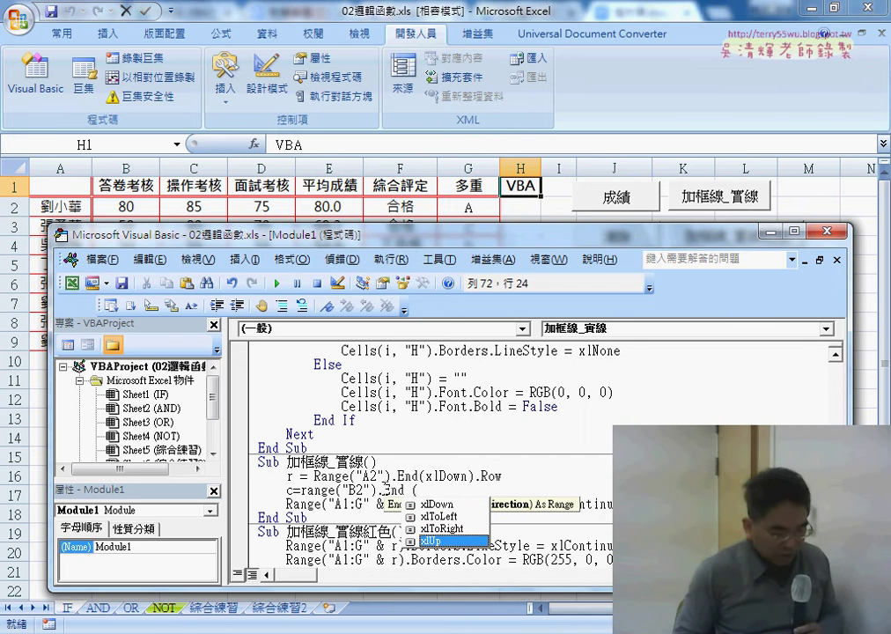
{"action": "key", "text": "Up"}
{"action": "key", "text": "Up"}
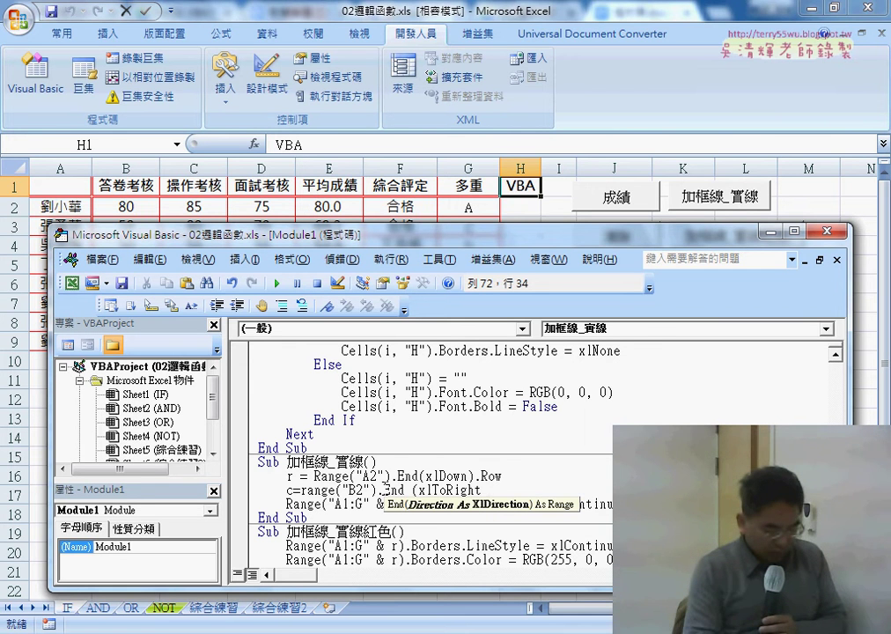
{"action": "type", "text": ")"}
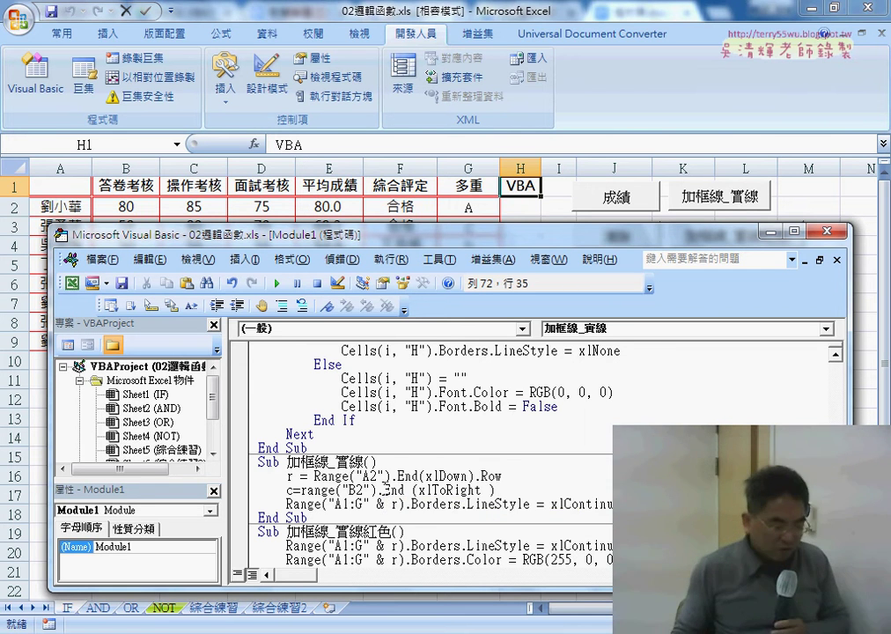
{"action": "type", "text": "."}
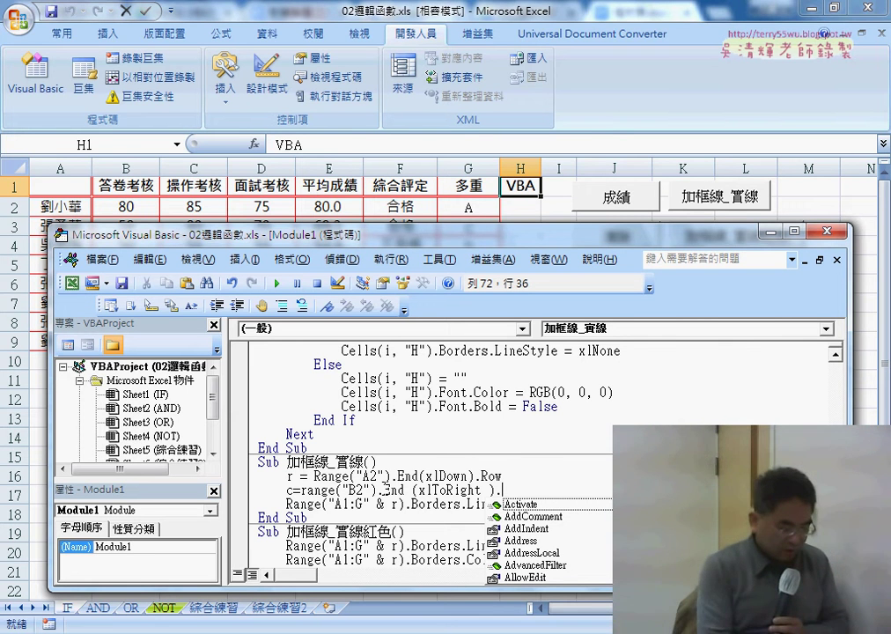
{"action": "type", "text": "c"}
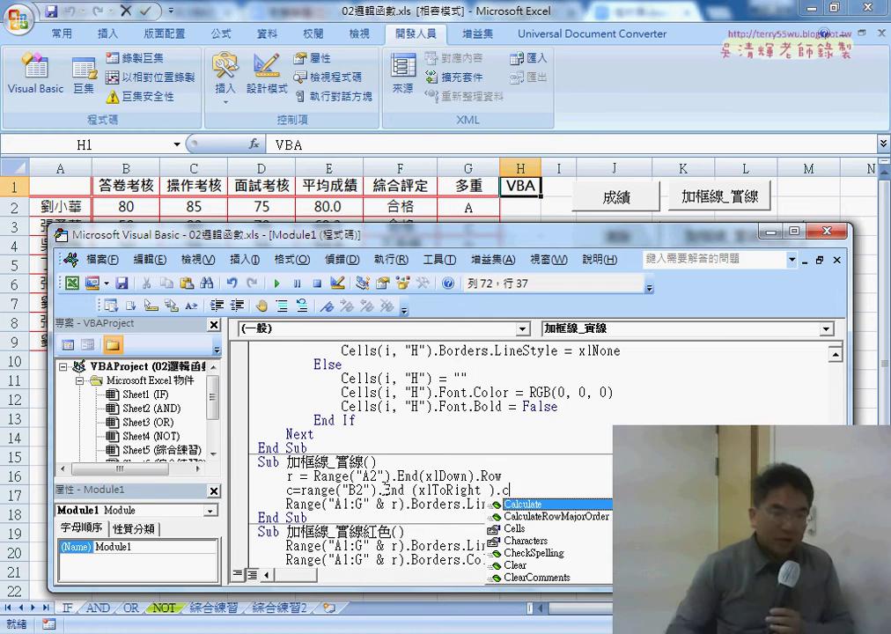
{"action": "type", "text": "o"}
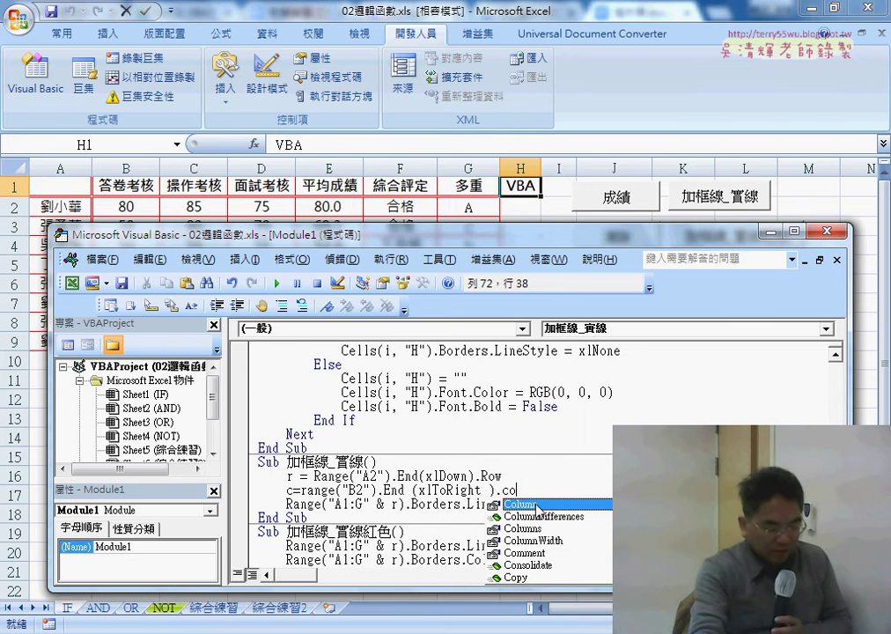
{"action": "key", "text": "Tab"}
{"action": "left_click", "coordinate": [572, 503]}
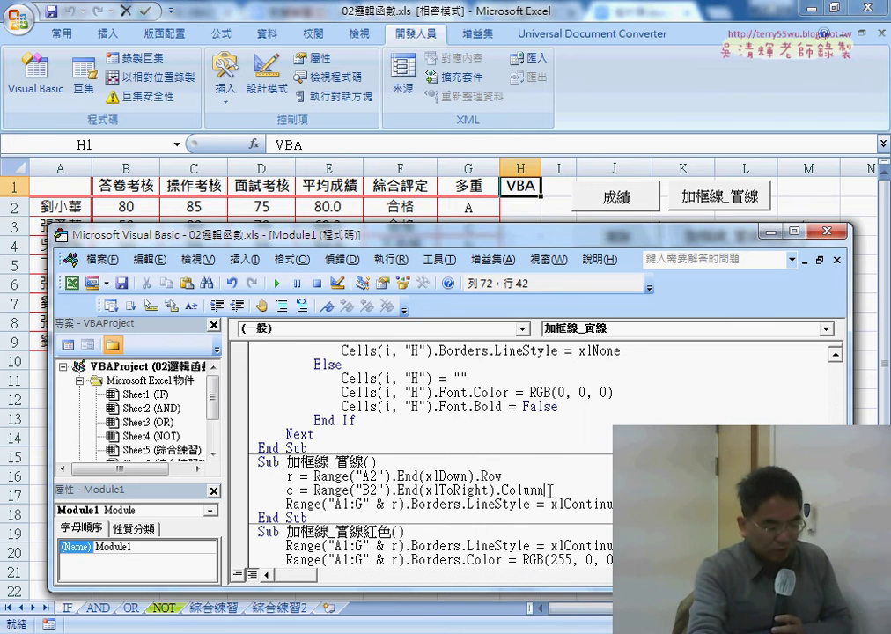
{"action": "left_click_drag", "start_coordinate": [548, 489], "coordinate": [314, 490]}
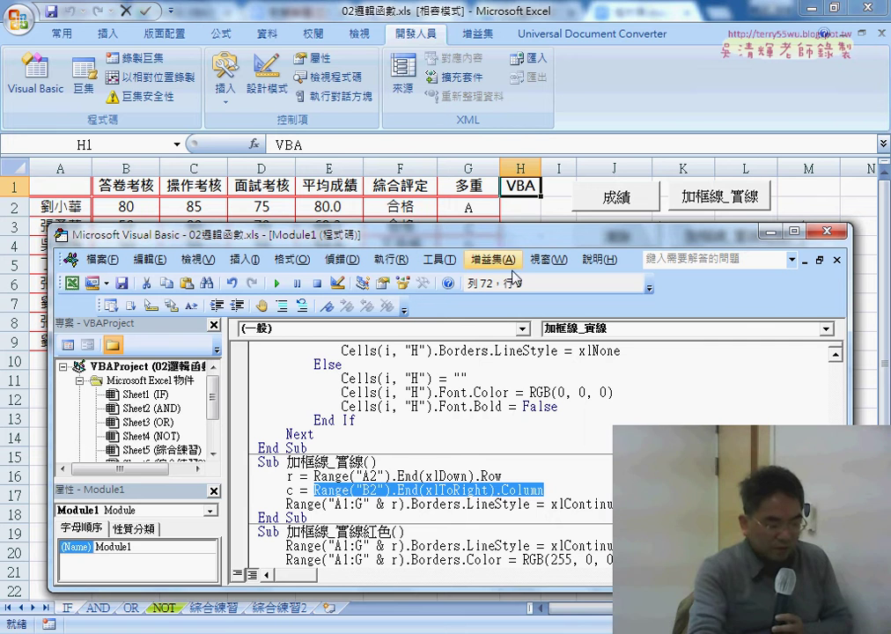
Insert a blank line after the c line and comment out the Range("A1:G" & r) border line
{"action": "left_click", "coordinate": [288, 490]}
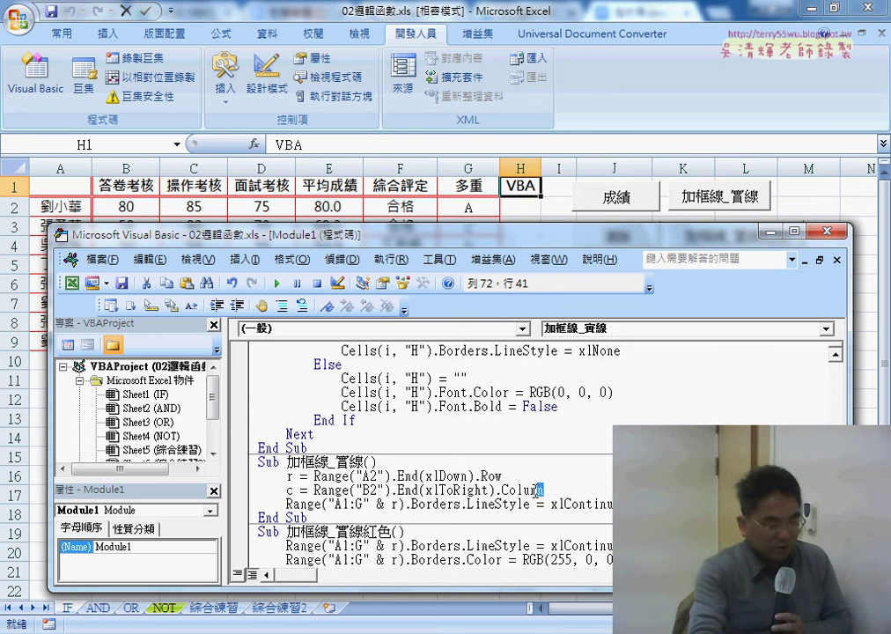
{"action": "left_click_drag", "start_coordinate": [544, 489], "coordinate": [288, 489]}
{"action": "left_click", "coordinate": [295, 489]}
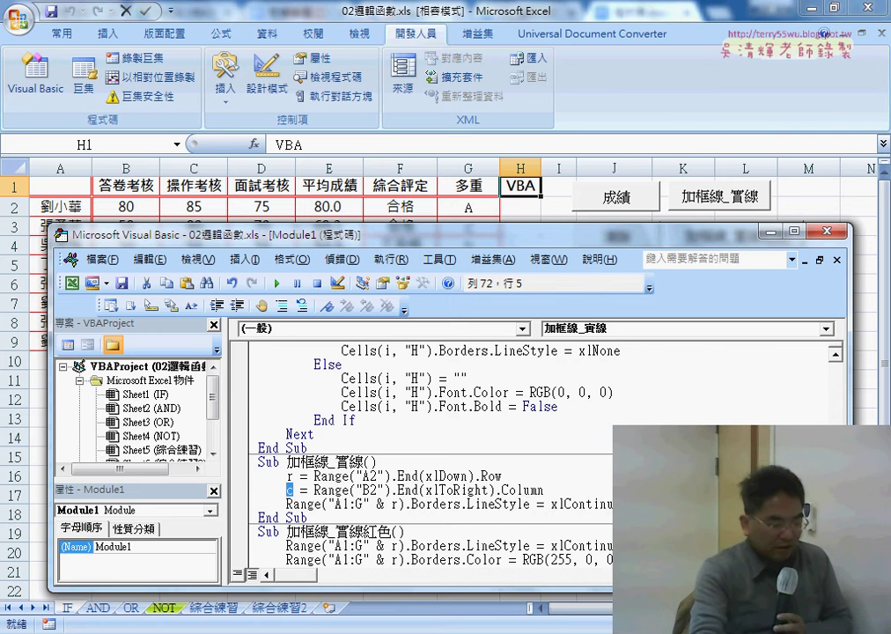
{"action": "left_click_drag", "start_coordinate": [528, 235], "coordinate": [535, 146]}
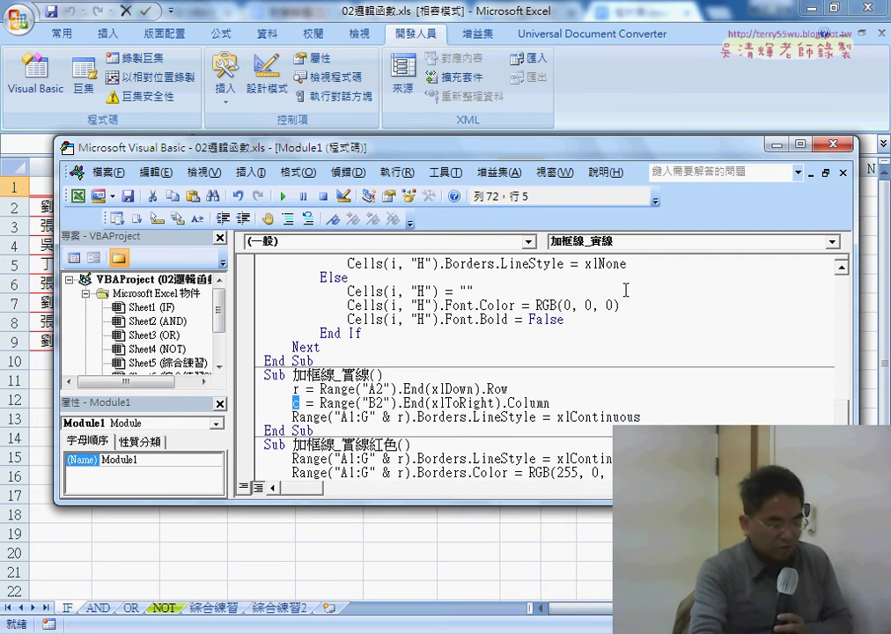
{"action": "left_click_drag", "start_coordinate": [597, 505], "coordinate": [596, 563]}
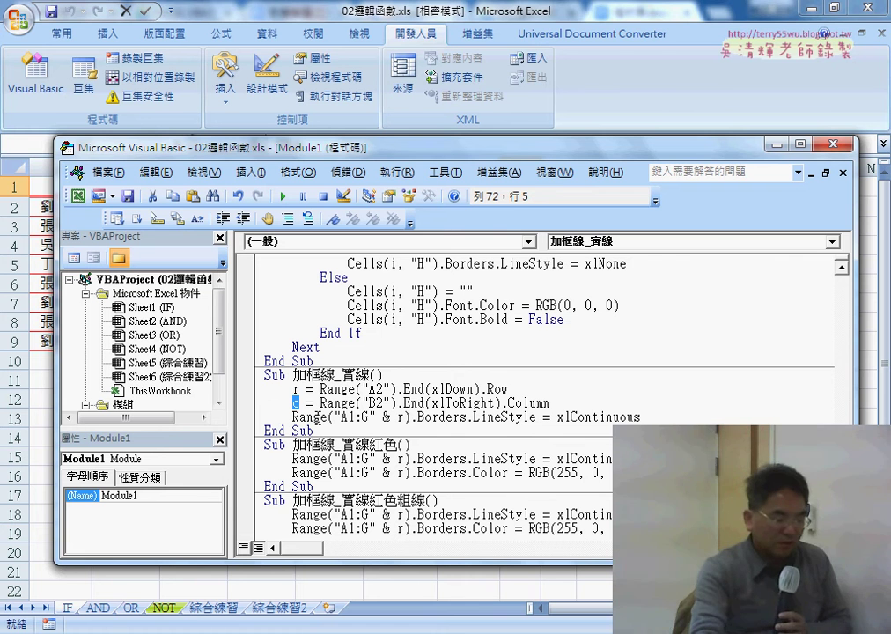
{"action": "left_click", "coordinate": [567, 404]}
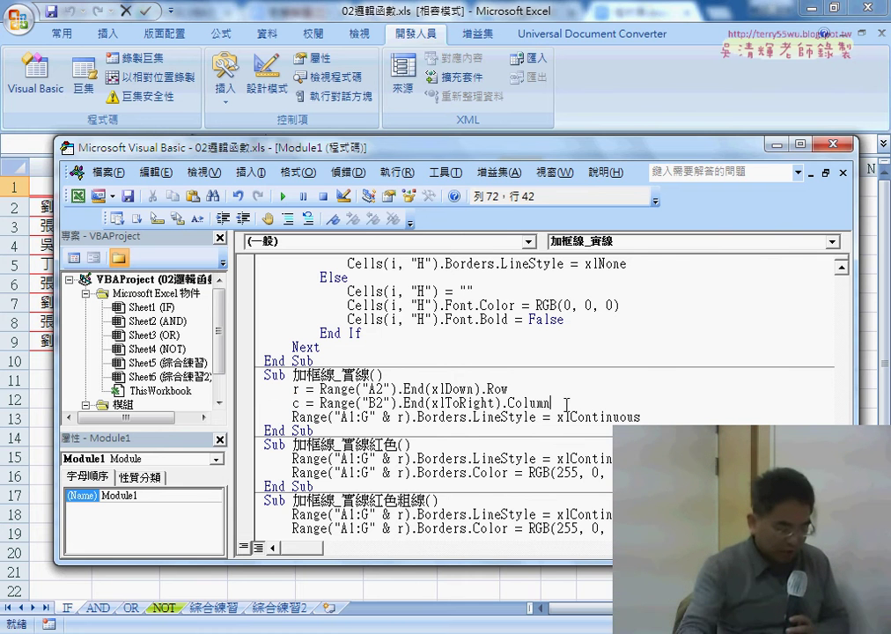
{"action": "key", "text": "Return"}
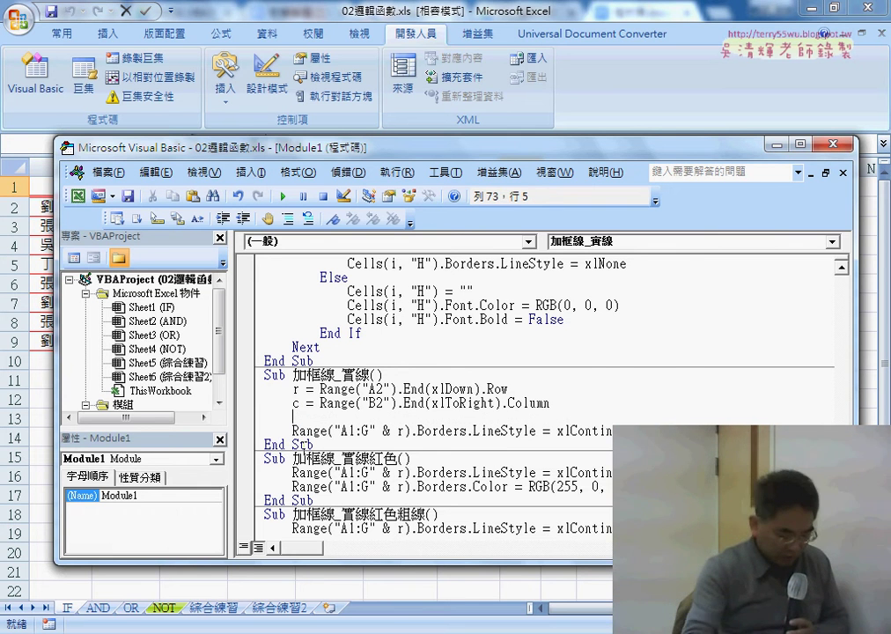
{"action": "type", "text": "'"}
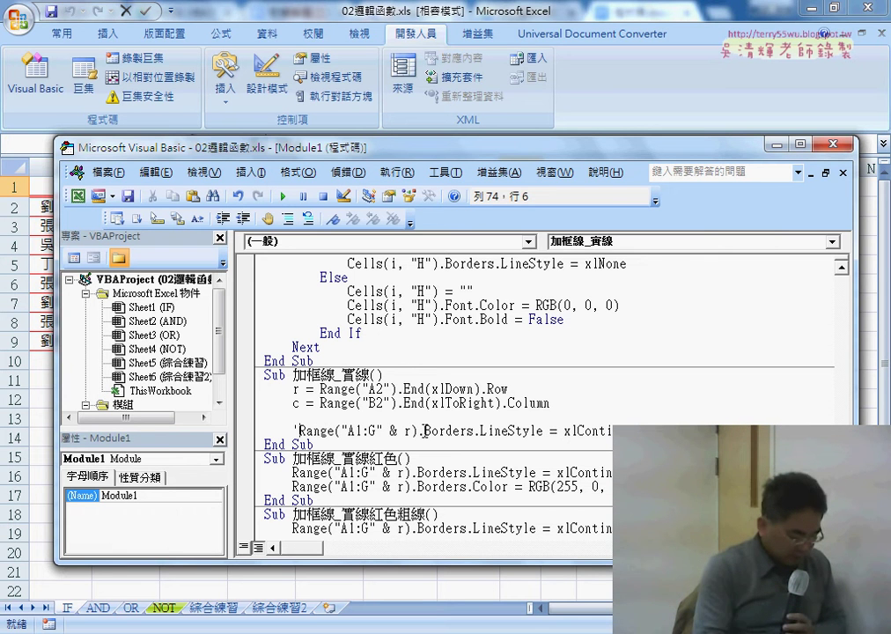
Type range(cells(1,"A"),cells(r,c) on the new blank line
{"action": "left_click", "coordinate": [359, 417]}
{"action": "type", "text": "ra"}
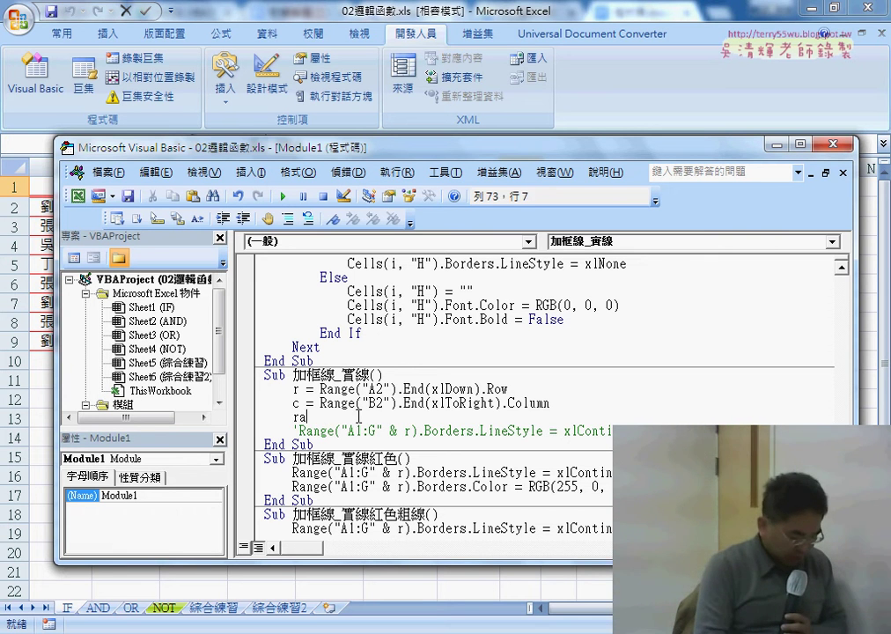
{"action": "type", "text": "ng"}
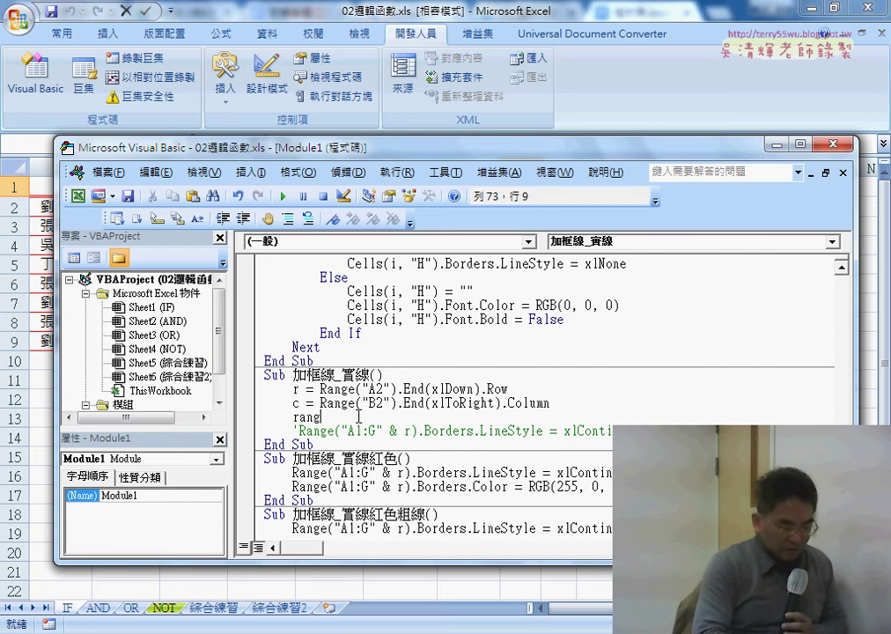
{"action": "type", "text": "e("}
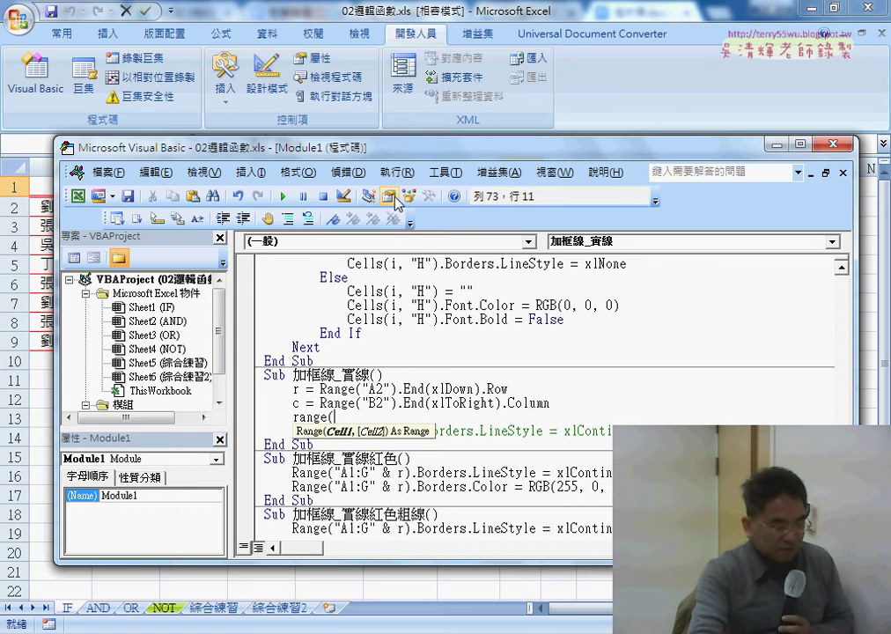
{"action": "left_click_drag", "start_coordinate": [396, 154], "coordinate": [501, 152]}
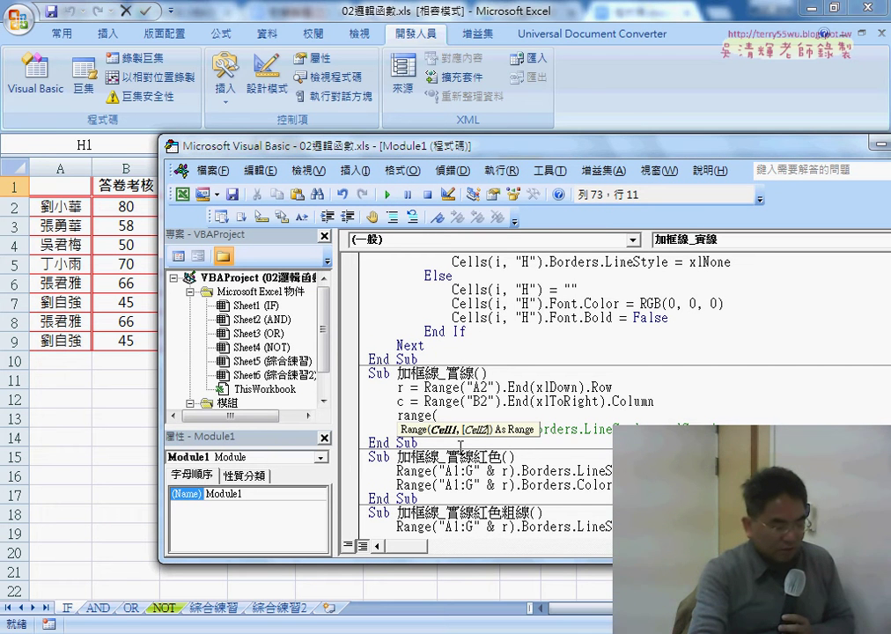
{"action": "left_click_drag", "start_coordinate": [401, 158], "coordinate": [396, 404]}
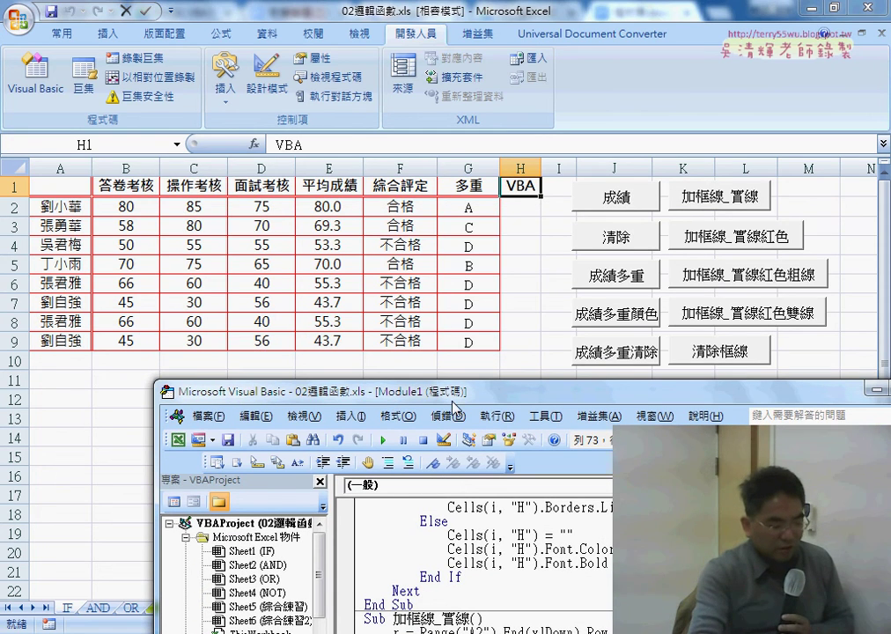
{"action": "left_click_drag", "start_coordinate": [453, 395], "coordinate": [386, 100]}
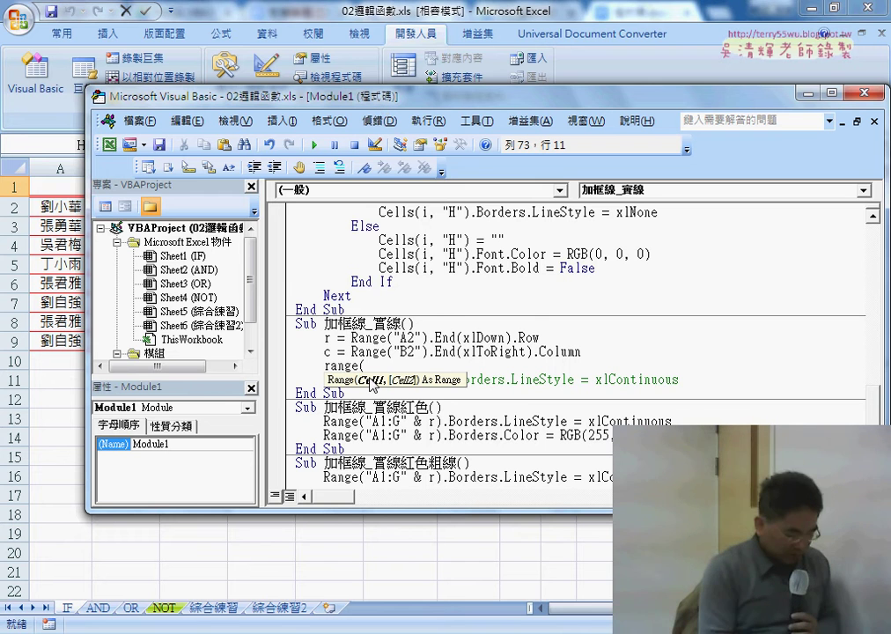
{"action": "type", "text": "ce"}
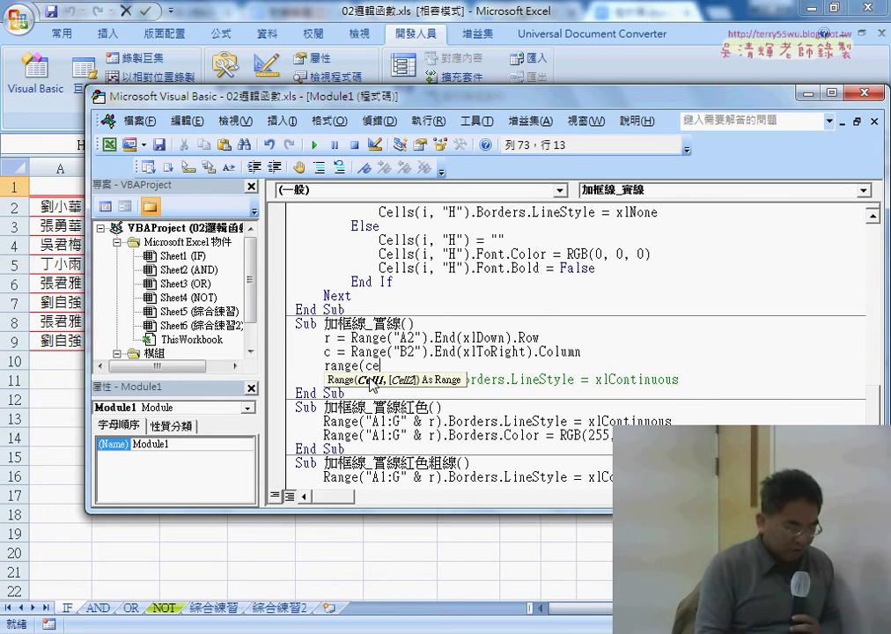
{"action": "type", "text": "lls"}
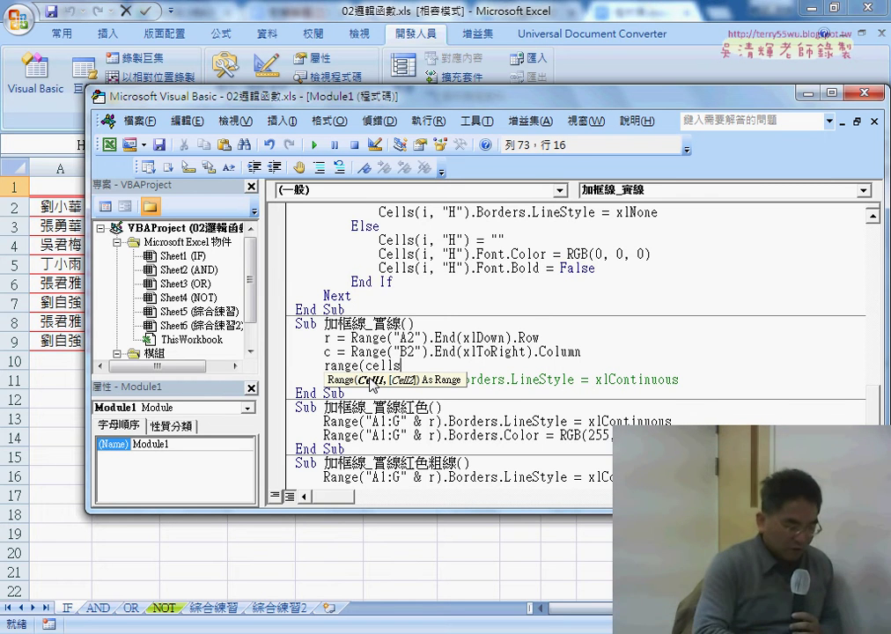
{"action": "type", "text": "("}
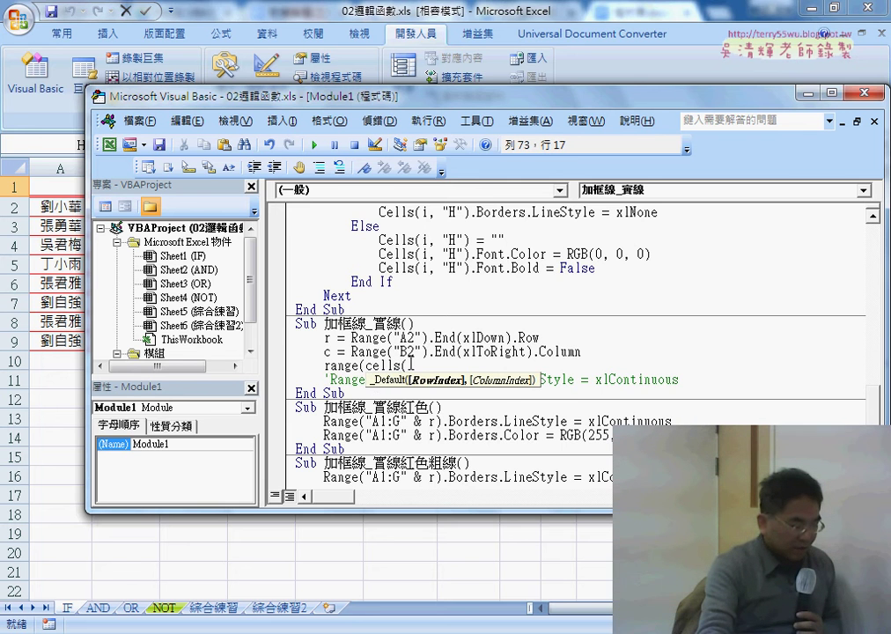
{"action": "left_click_drag", "start_coordinate": [433, 110], "coordinate": [507, 152]}
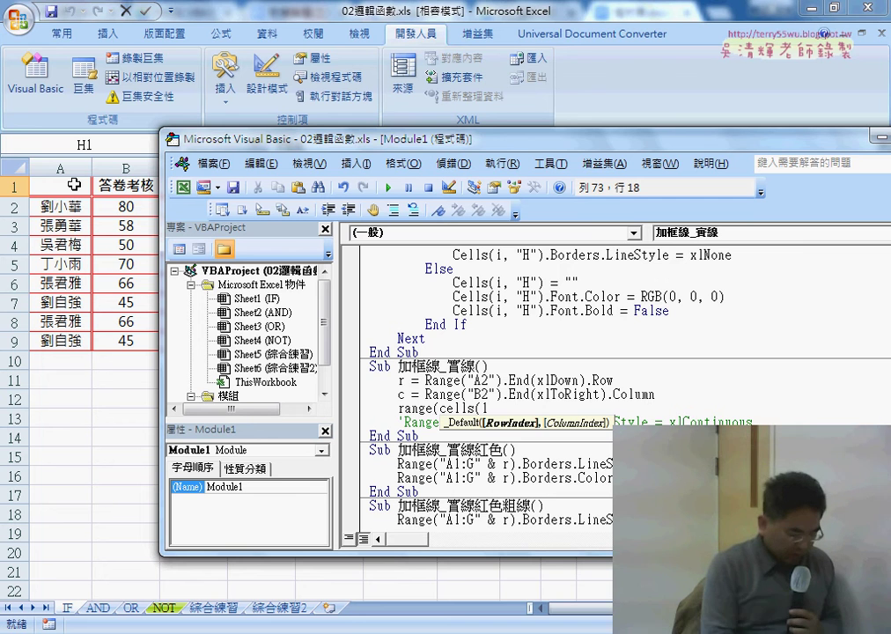
{"action": "type", "text": ",\"A"}
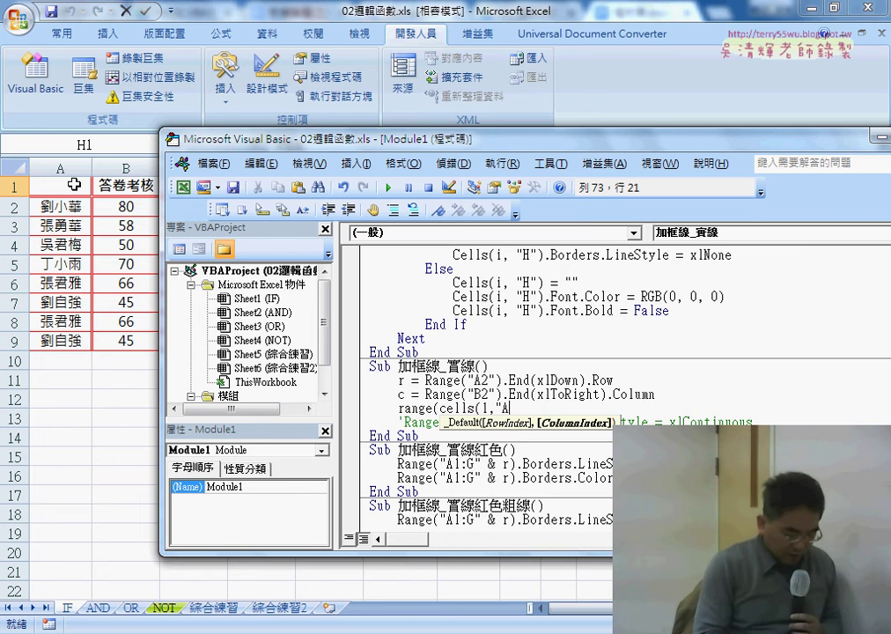
{"action": "type", "text": "\")"}
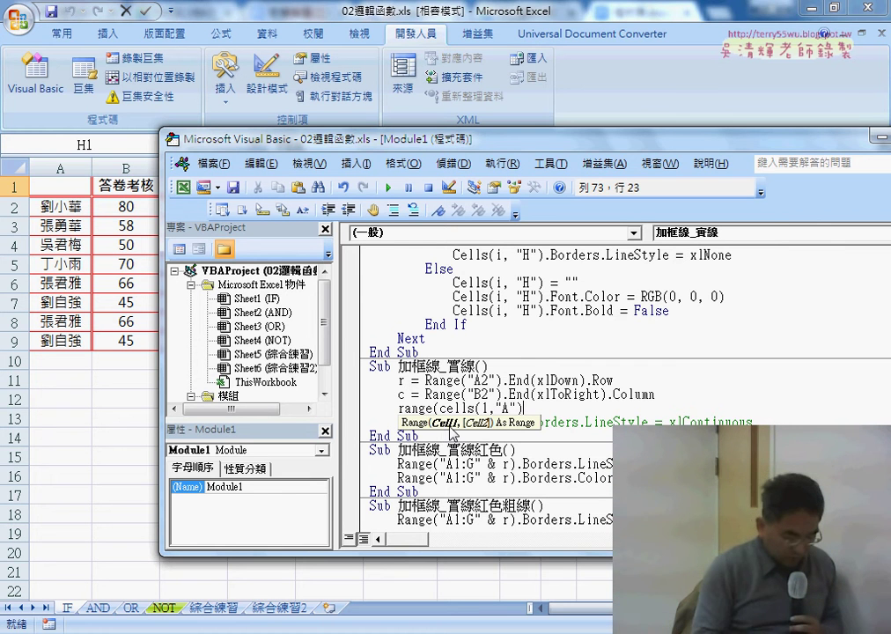
{"action": "type", "text": ",ce"}
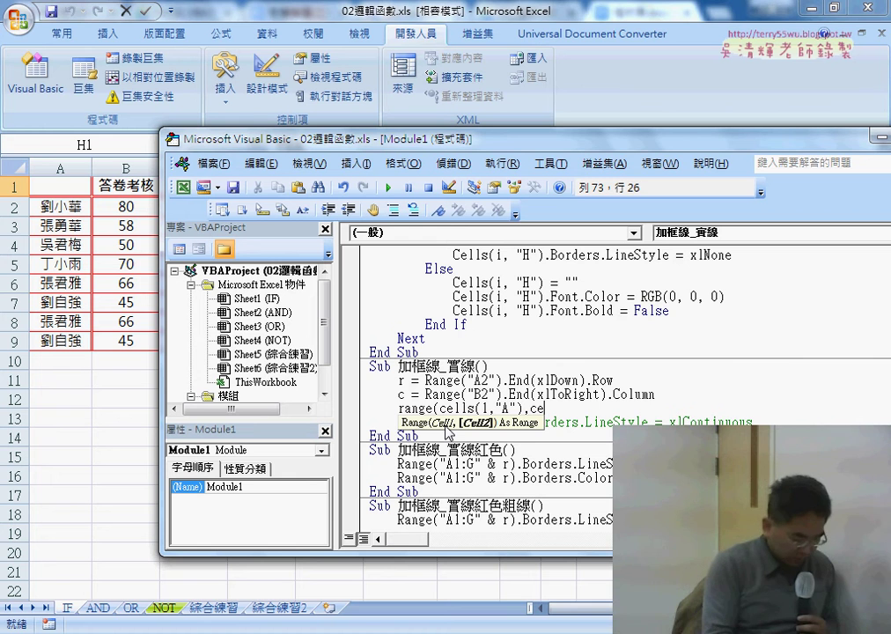
{"action": "type", "text": "lls"}
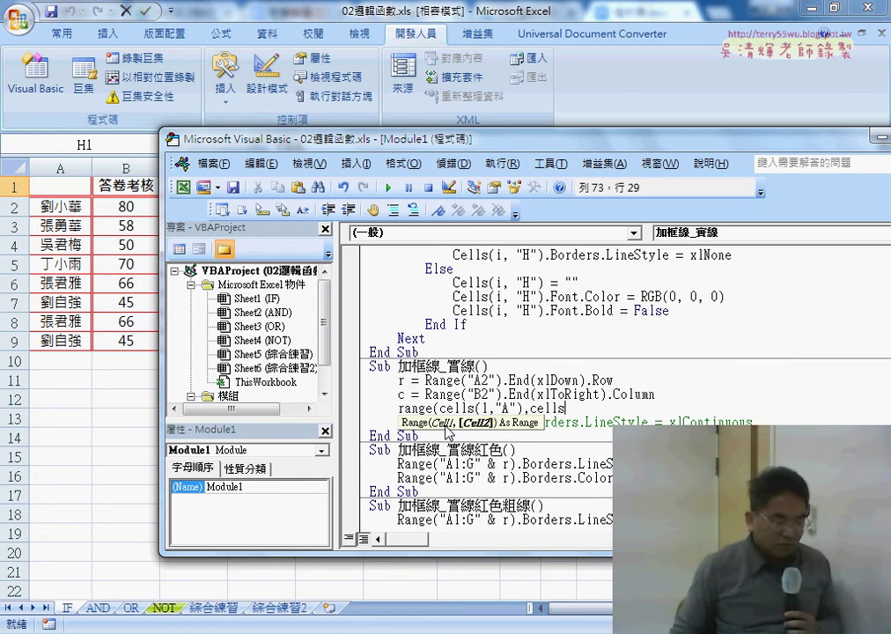
{"action": "type", "text": "(r"}
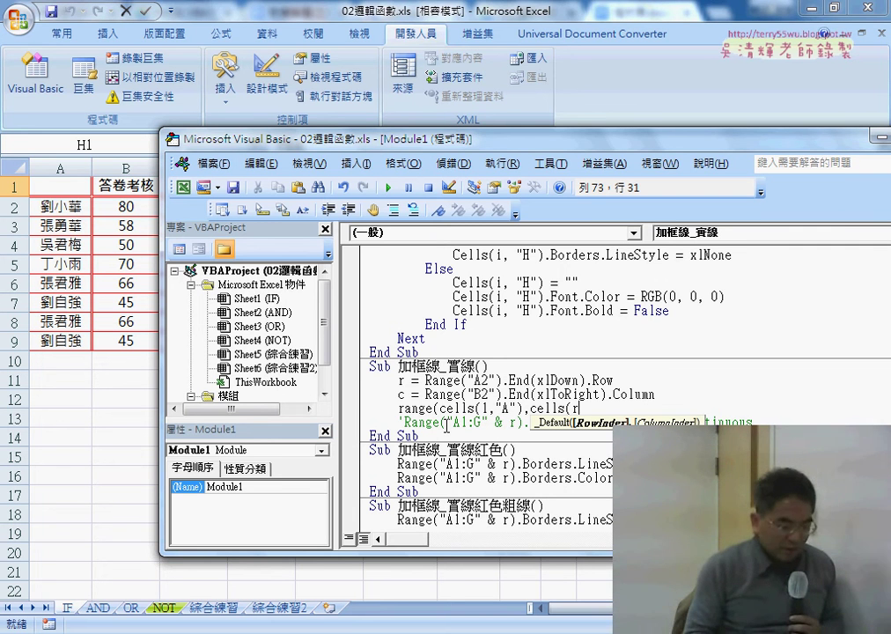
{"action": "type", "text": ","}
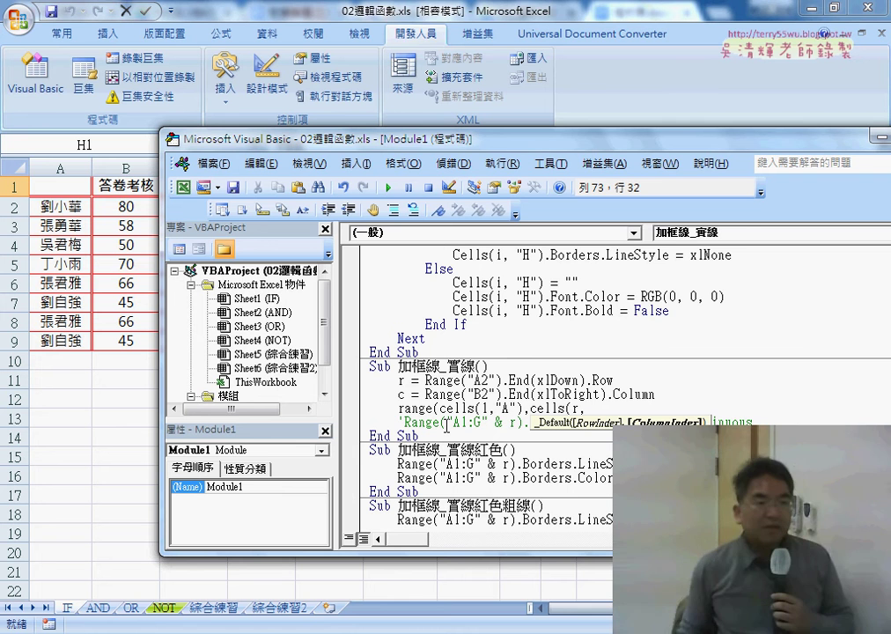
{"action": "type", "text": "c"}
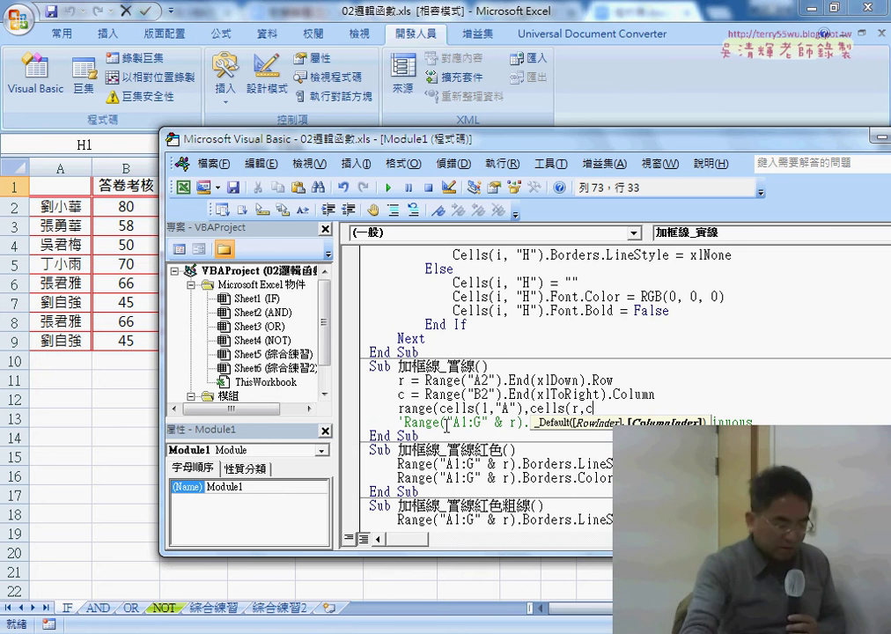
{"action": "type", "text": ")"}
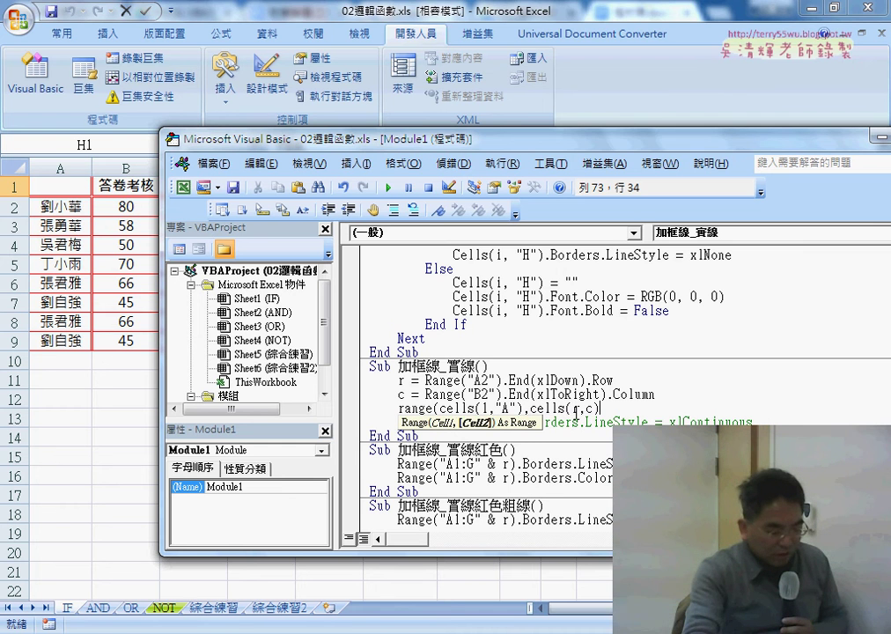
Close the range expression, dismiss the compile error, and select the commented .Borders.LineStyle = xlContinuous
{"action": "left_click_drag", "start_coordinate": [599, 408], "coordinate": [533, 409]}
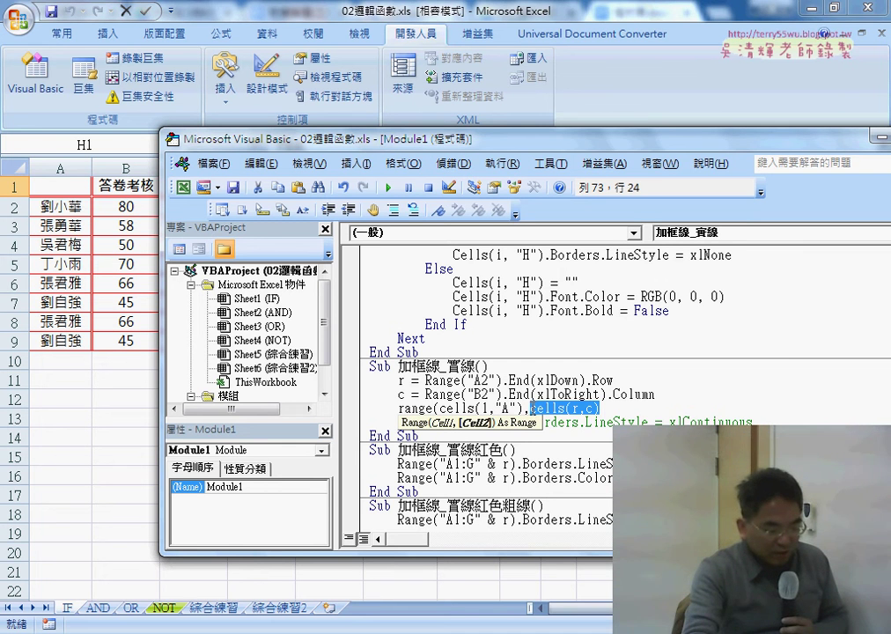
{"action": "left_click_drag", "start_coordinate": [523, 408], "coordinate": [445, 407]}
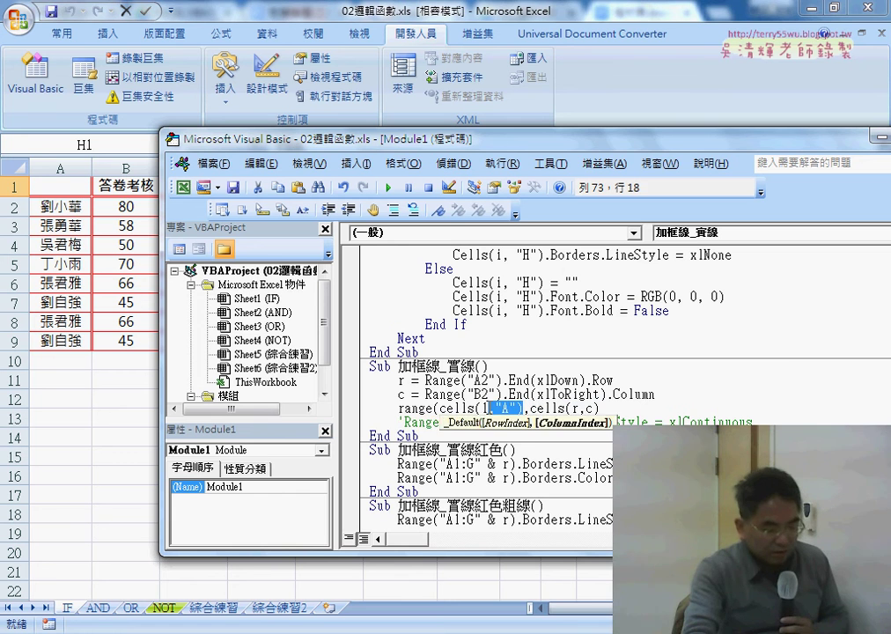
{"action": "left_click", "coordinate": [528, 409]}
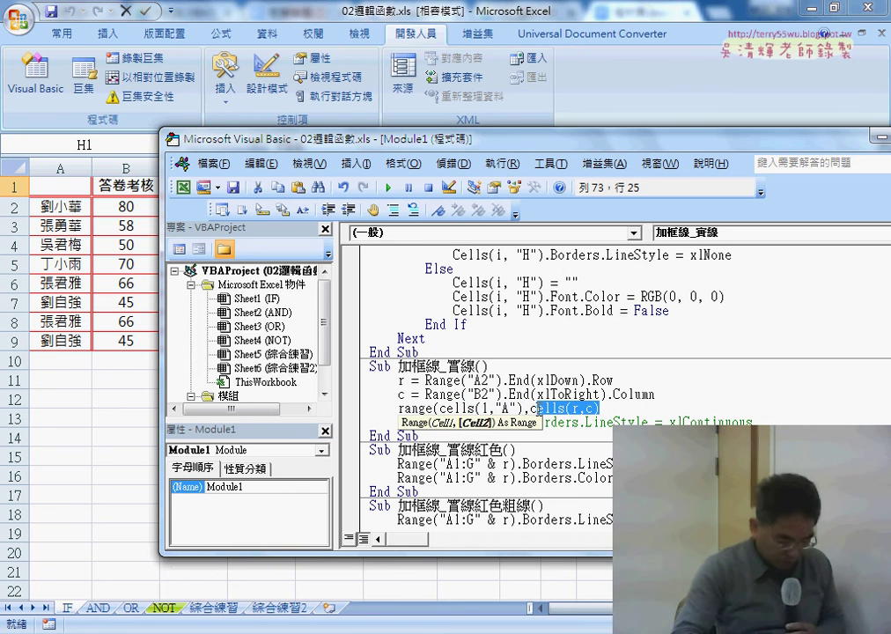
{"action": "left_click", "coordinate": [522, 409]}
{"action": "left_click", "coordinate": [620, 411]}
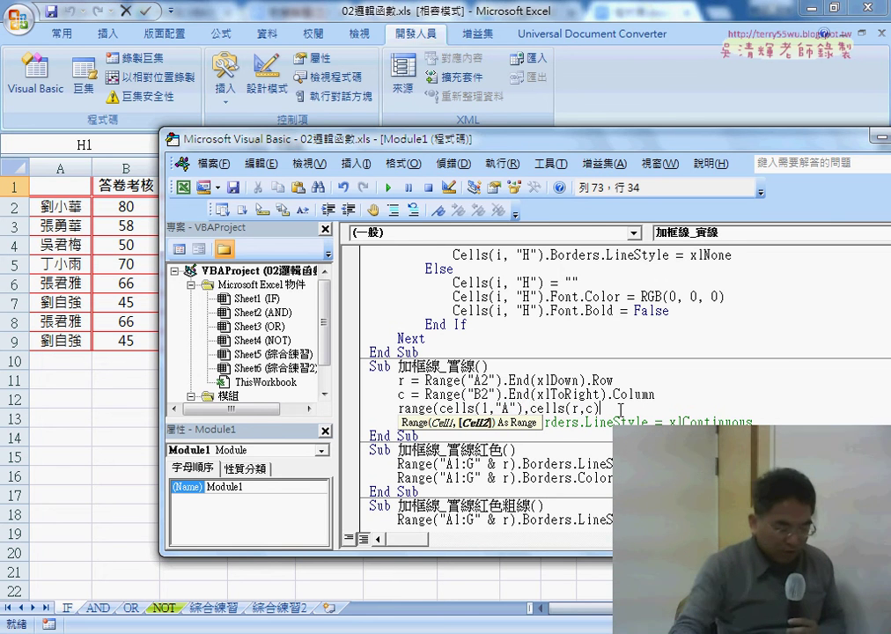
{"action": "type", "text": ")"}
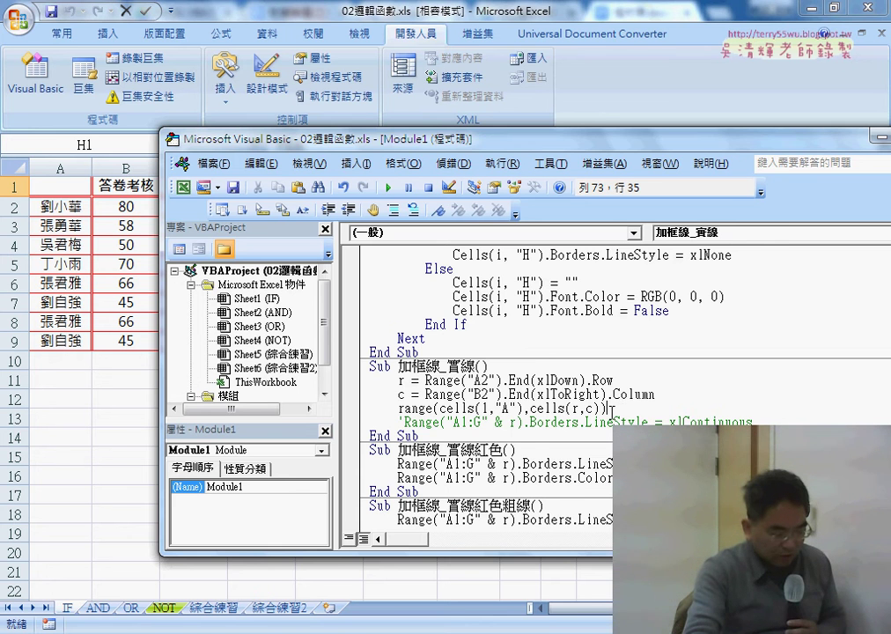
{"action": "left_click", "coordinate": [526, 423]}
{"action": "left_click", "coordinate": [425, 393]}
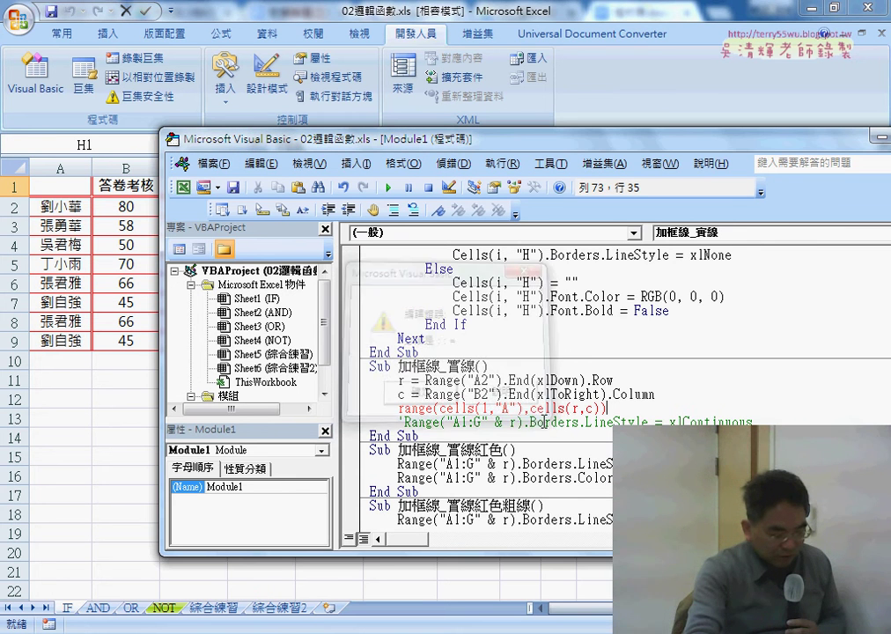
{"action": "left_click_drag", "start_coordinate": [526, 424], "coordinate": [753, 422]}
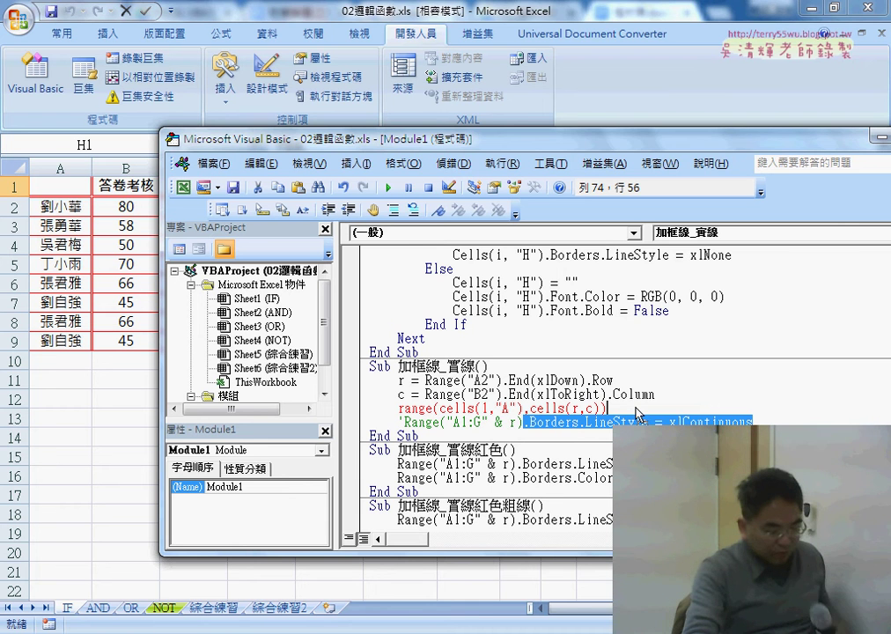
Append .Borders.LineStyle = xlContinuous to the Range(Cells(1, "A"), Cells(r, c)) line
{"action": "key", "text": "ctrl+c"}
{"action": "left_click", "coordinate": [607, 409]}
{"action": "key", "text": "ctrl+v"}
{"action": "left_click", "coordinate": [641, 464]}
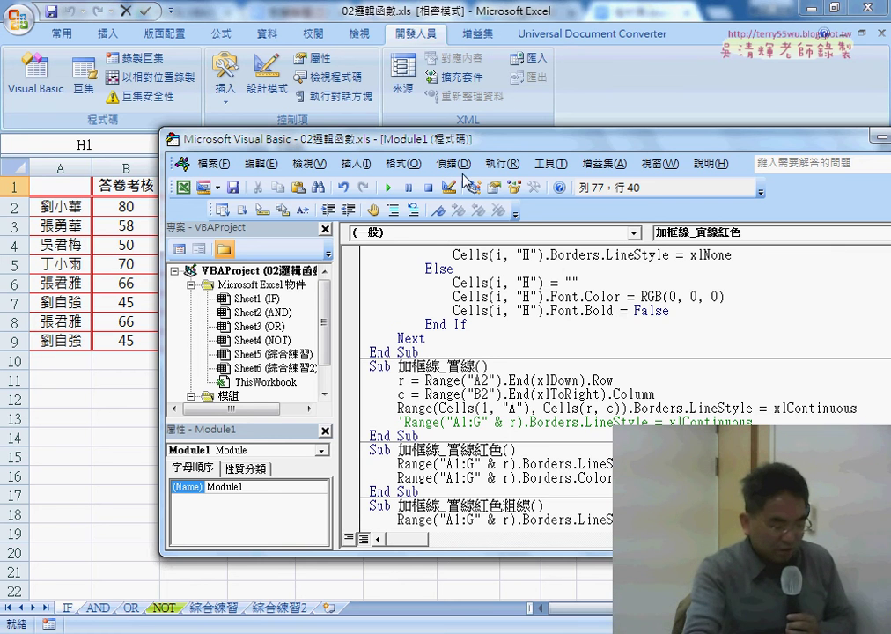
Review the new r, c and Range lines of the 加框線_實線 macro
{"action": "left_click_drag", "start_coordinate": [368, 138], "coordinate": [295, 136]}
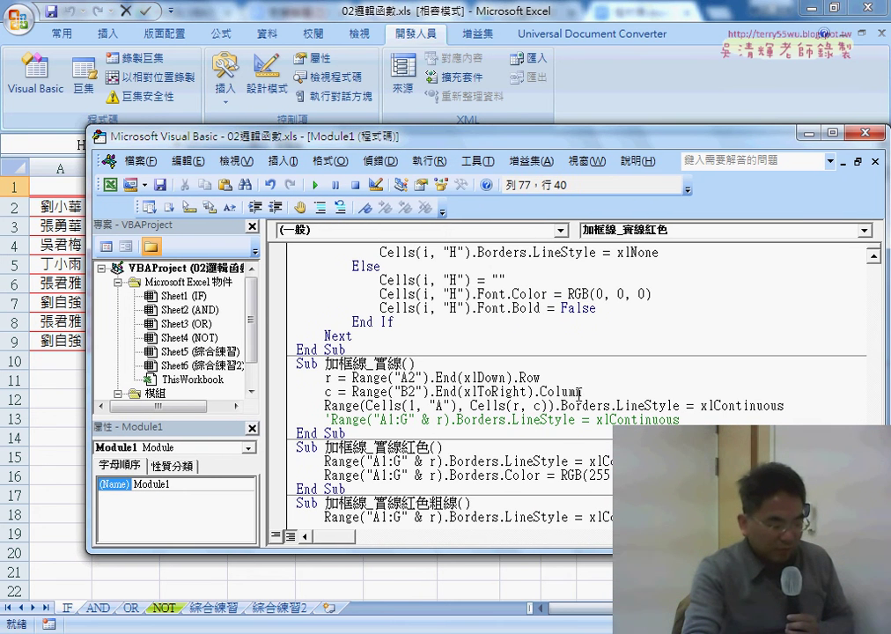
{"action": "left_click_drag", "start_coordinate": [581, 394], "coordinate": [324, 393]}
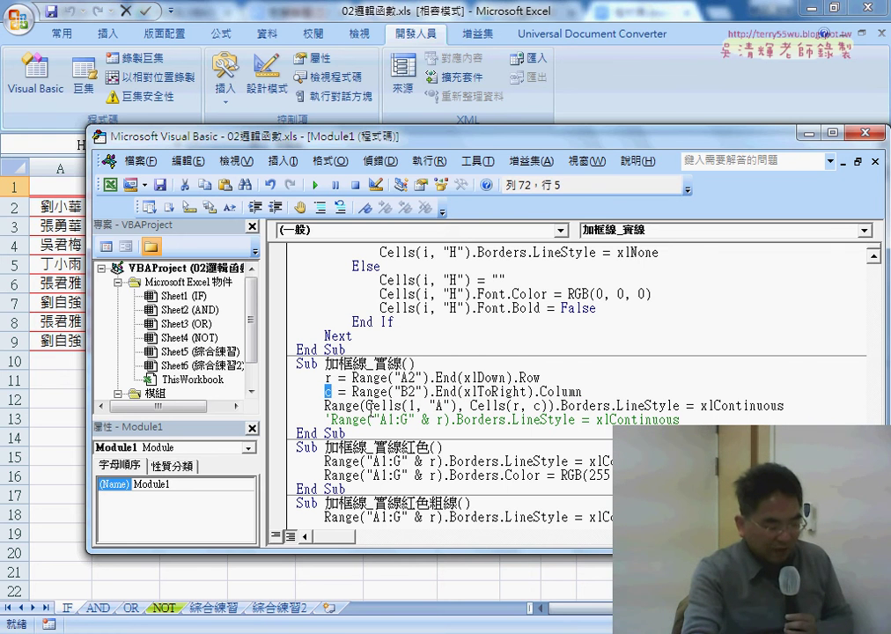
{"action": "left_click_drag", "start_coordinate": [365, 406], "coordinate": [545, 407]}
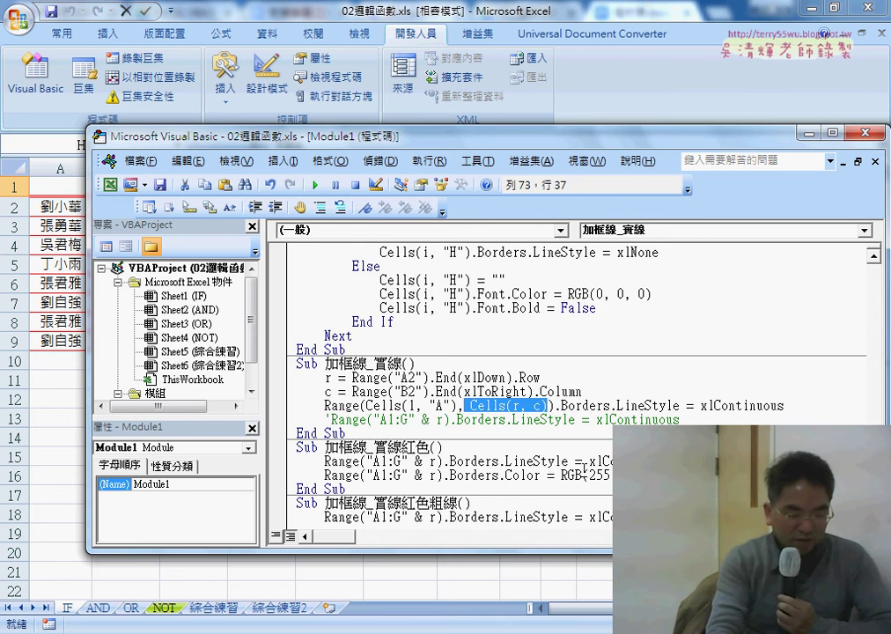
{"action": "scroll", "coordinate": [584, 470], "scroll_direction": "down", "scroll_amount": 1}
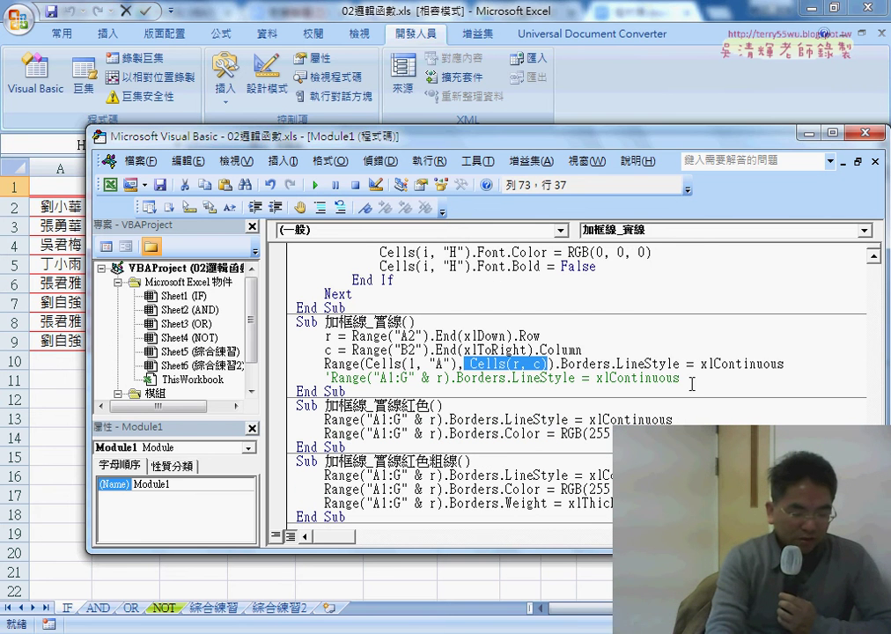
{"action": "left_click_drag", "start_coordinate": [853, 363], "coordinate": [295, 340]}
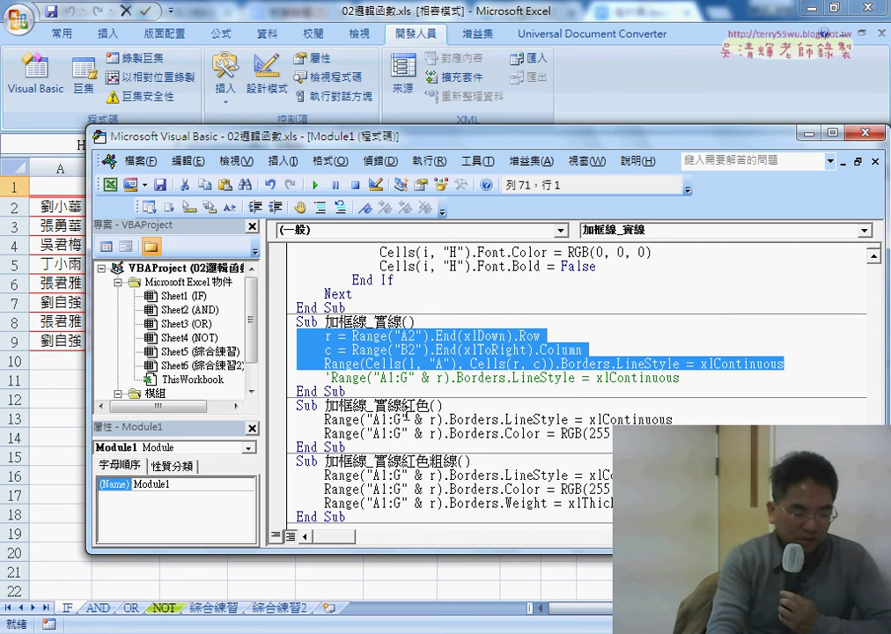
Run the clear-borders macro from the worksheet and debug its runtime error
{"action": "left_click", "coordinate": [622, 69]}
{"action": "left_click", "coordinate": [808, 438]}
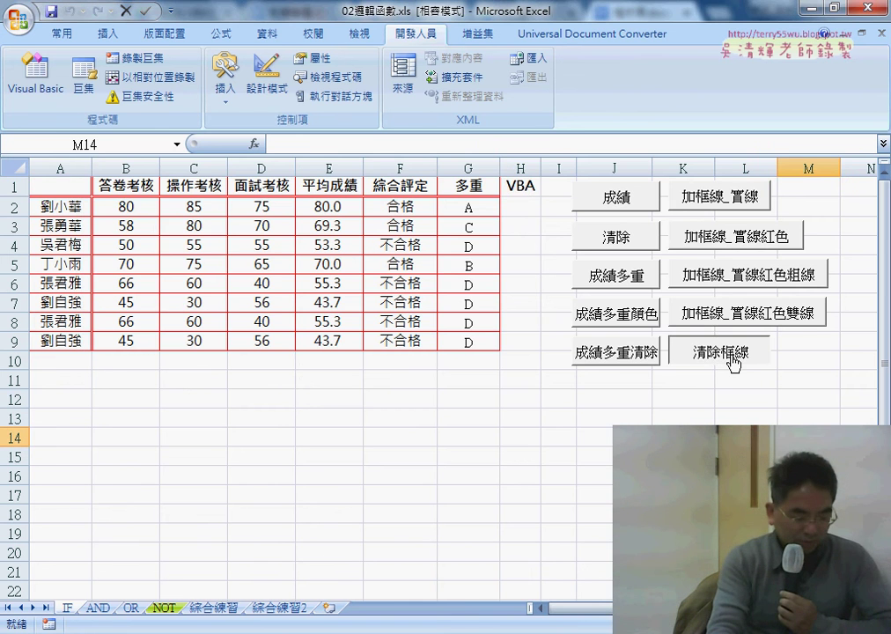
{"action": "left_click", "coordinate": [731, 357]}
{"action": "left_click", "coordinate": [479, 301]}
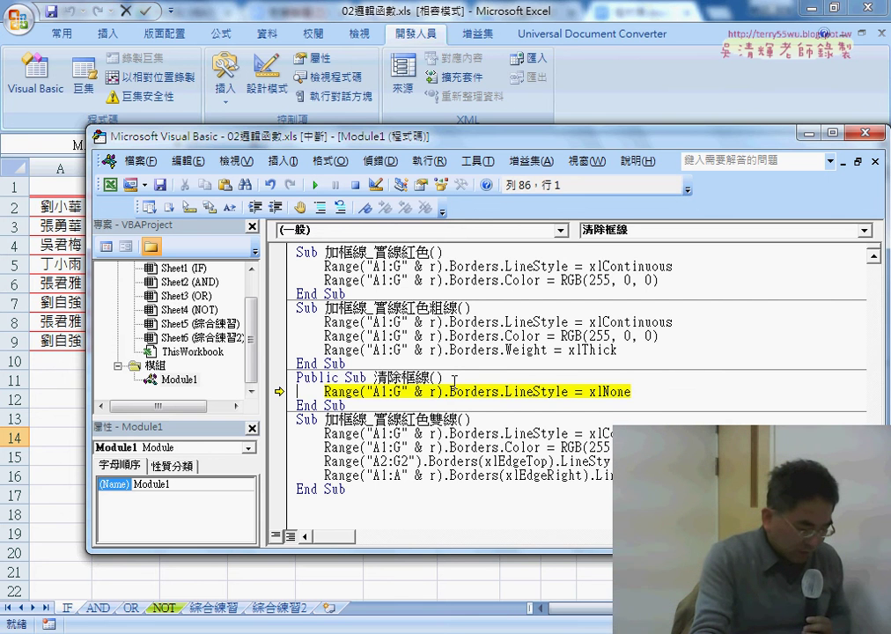
Copy the r = Range("A2").End(xlDown).Row line into the top of 清除框線, indented
{"action": "scroll", "coordinate": [454, 381], "scroll_direction": "up", "scroll_amount": 2}
{"action": "left_click", "coordinate": [533, 266]}
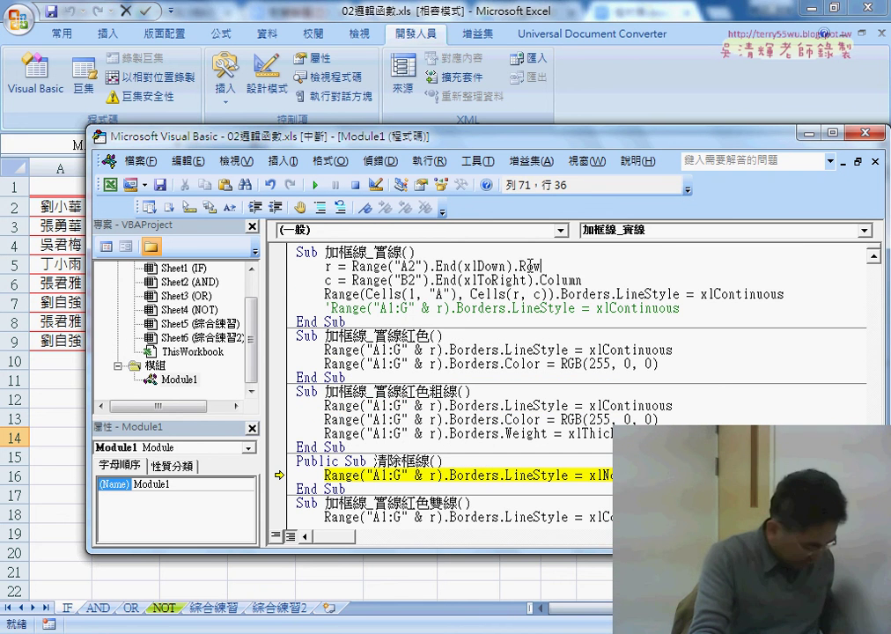
{"action": "key", "text": "shift+Home"}
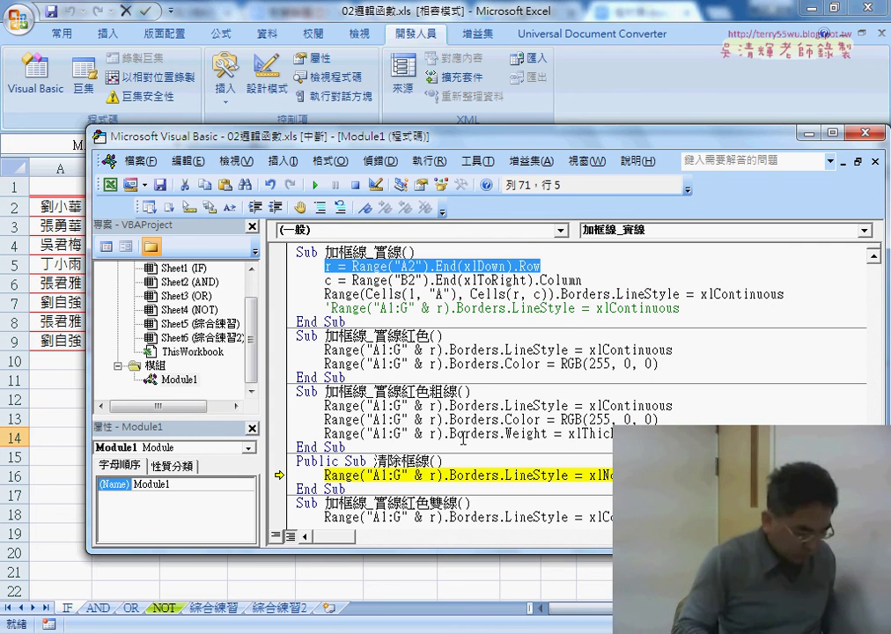
{"action": "key", "text": "ctrl+c"}
{"action": "left_click", "coordinate": [454, 461]}
{"action": "key", "text": "Return"}
{"action": "key", "text": "ctrl+v"}
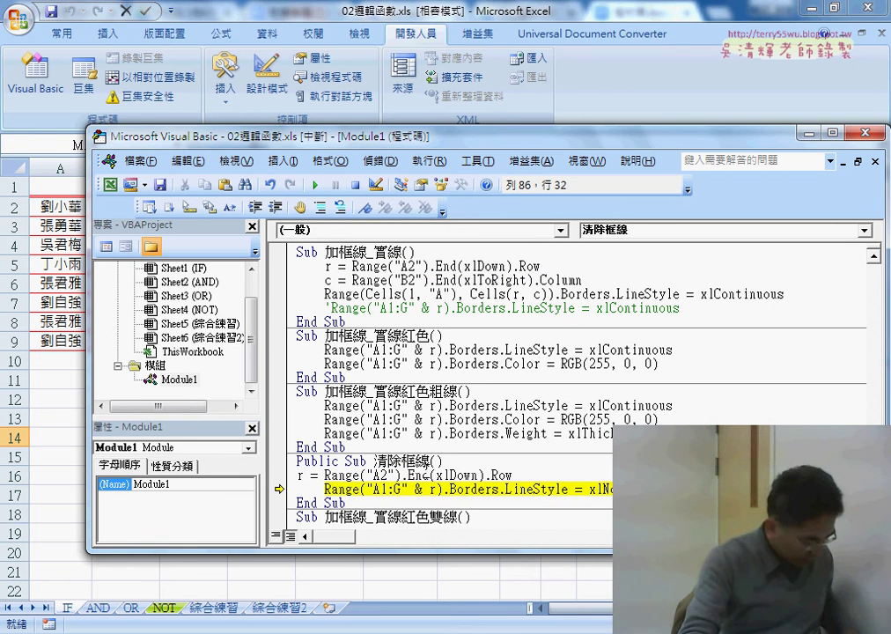
{"action": "key", "text": "Home"}
{"action": "key", "text": "Tab"}
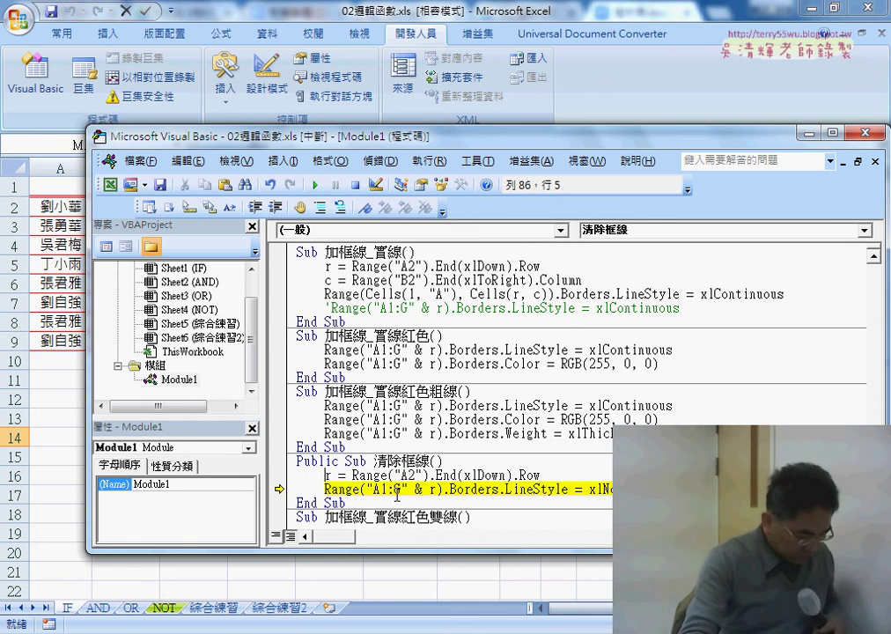
Resume execution at the new r line so 清除框線 clears the table's borders
{"action": "left_click_drag", "start_coordinate": [279, 489], "coordinate": [282, 475]}
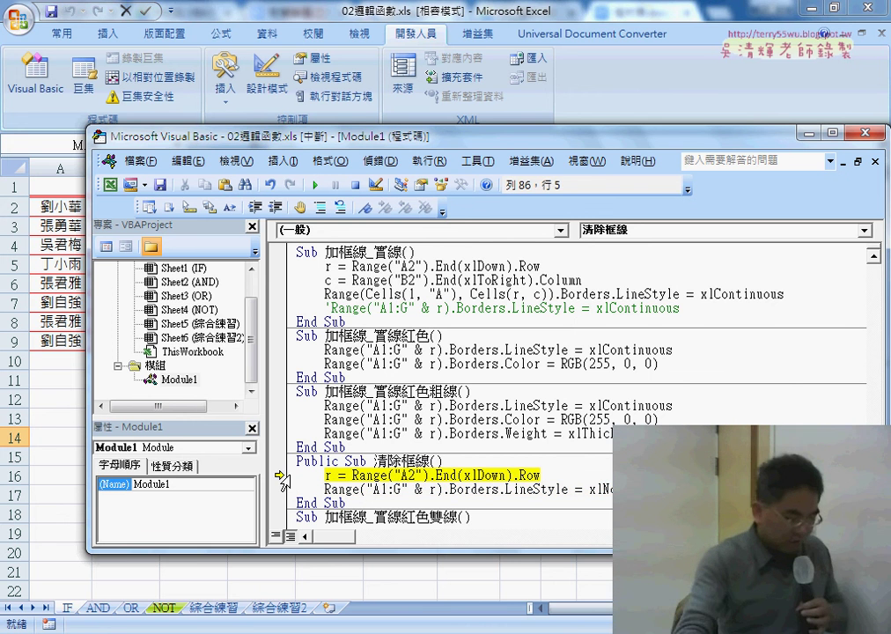
{"action": "key", "text": "F5"}
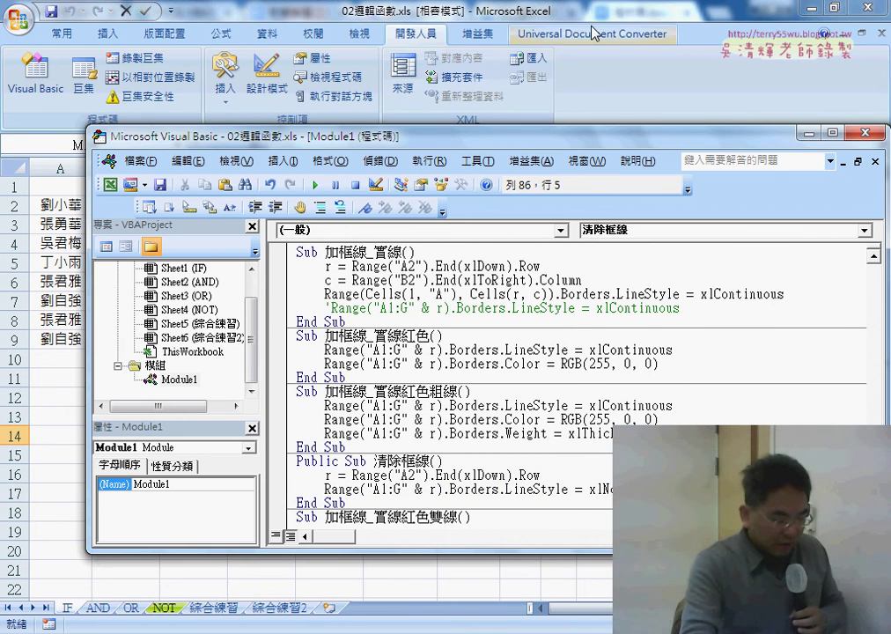
{"action": "key", "text": "alt+F11"}
Run the revised 加框線_實線 macro button to draw thin borders around A1:G9
{"action": "left_click", "coordinate": [614, 435]}
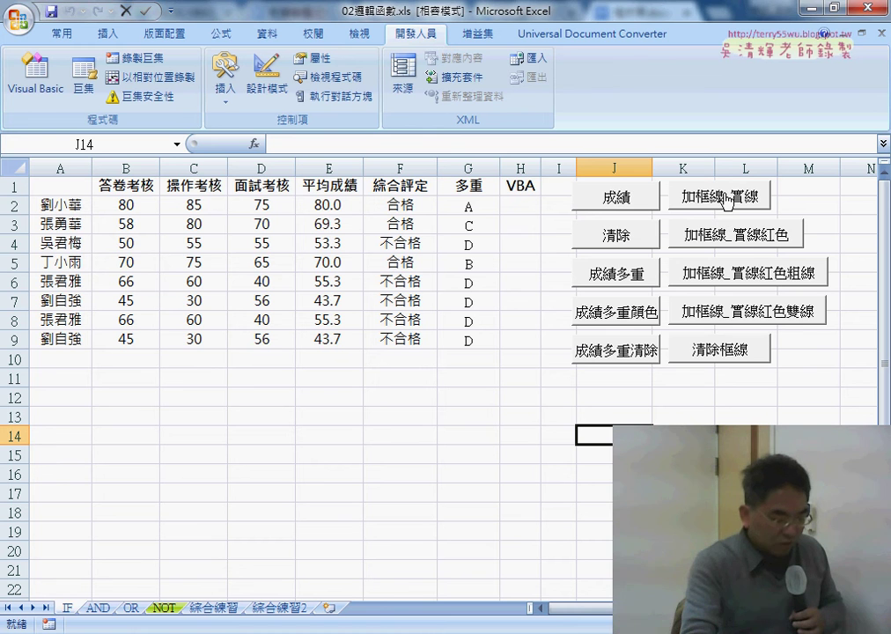
{"action": "left_click", "coordinate": [724, 205]}
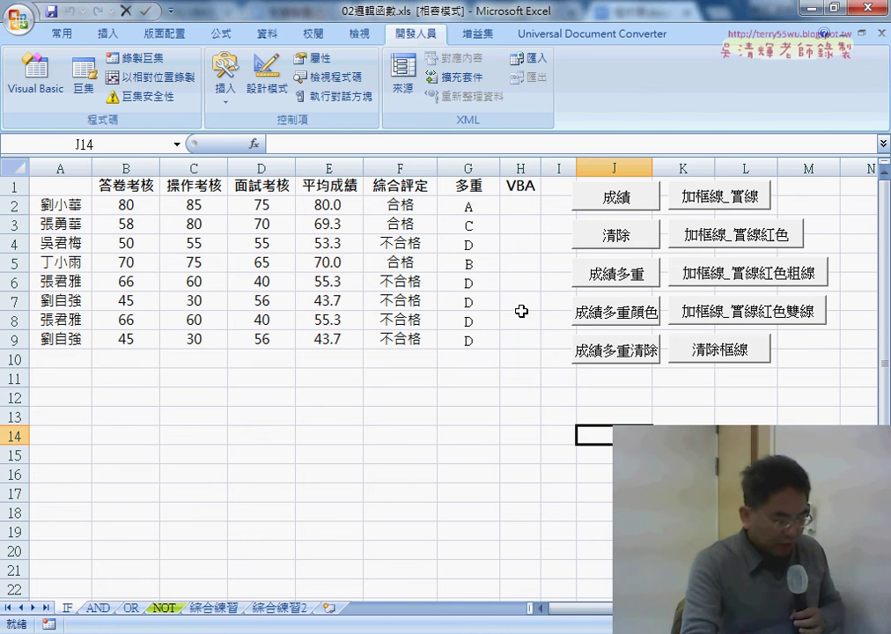
{"action": "left_click", "coordinate": [737, 199]}
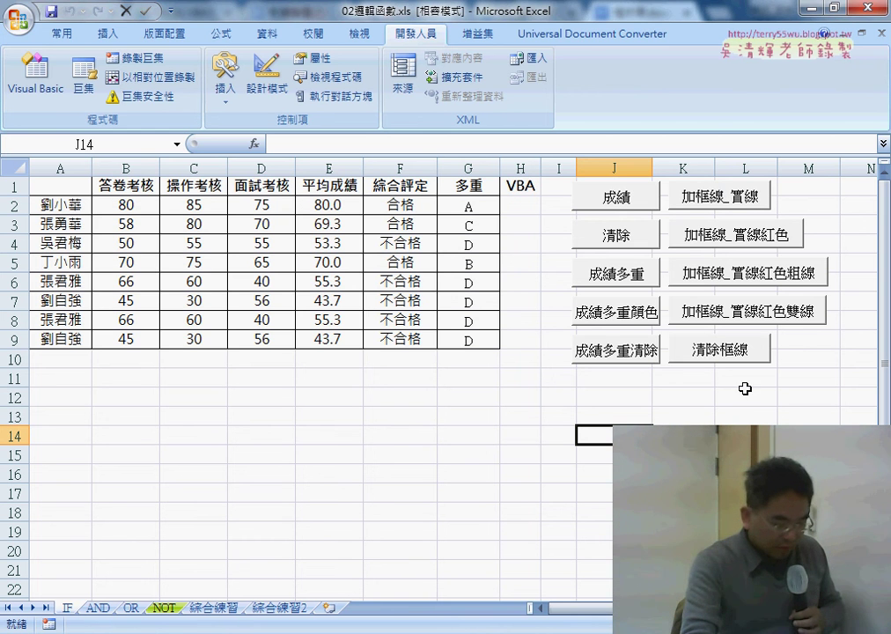
Open 加框線_實線's code via the button's 指定巨集 > 編輯, then check the header ends at H1
{"action": "right_click", "coordinate": [742, 192]}
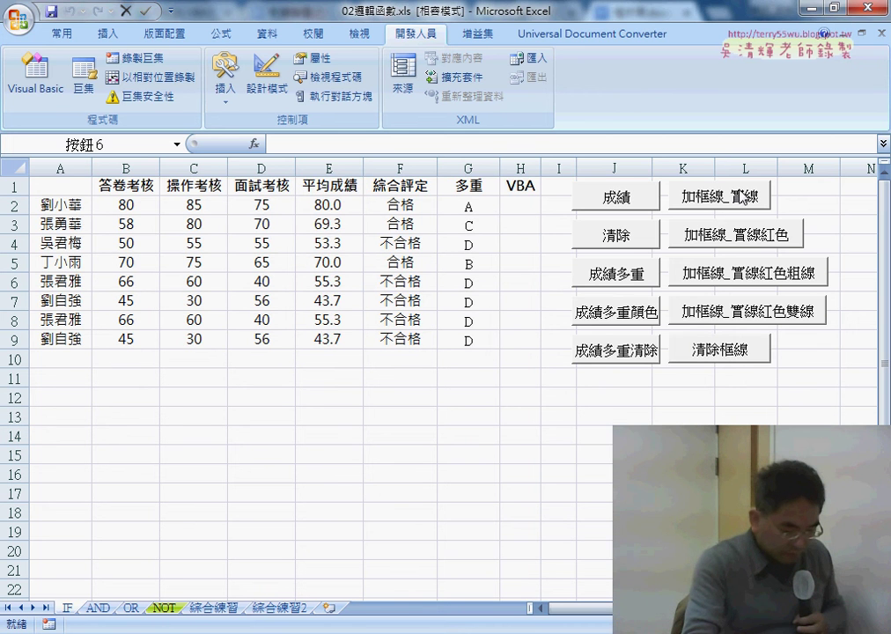
{"action": "left_click", "coordinate": [786, 333]}
{"action": "left_click", "coordinate": [854, 223]}
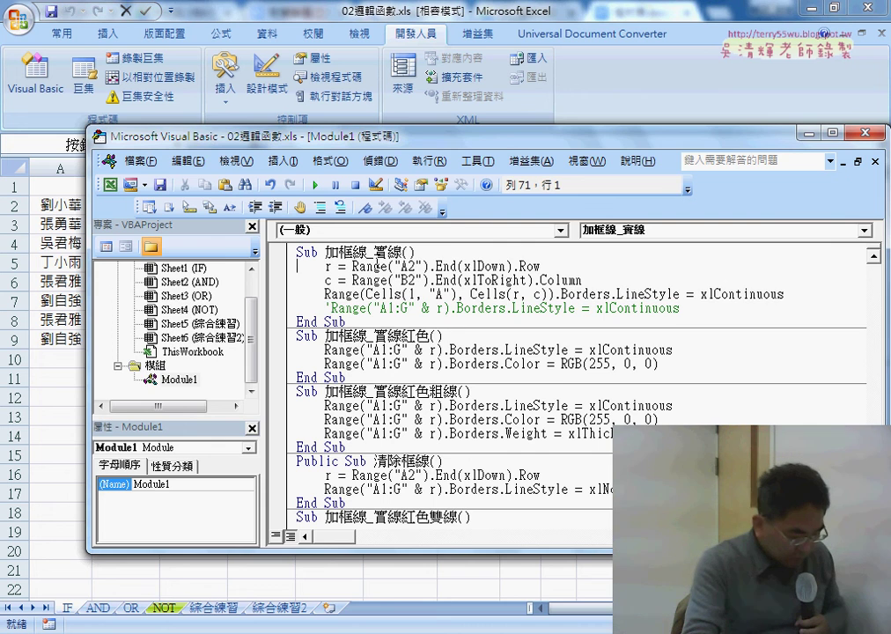
{"action": "left_click_drag", "start_coordinate": [502, 148], "coordinate": [511, 258]}
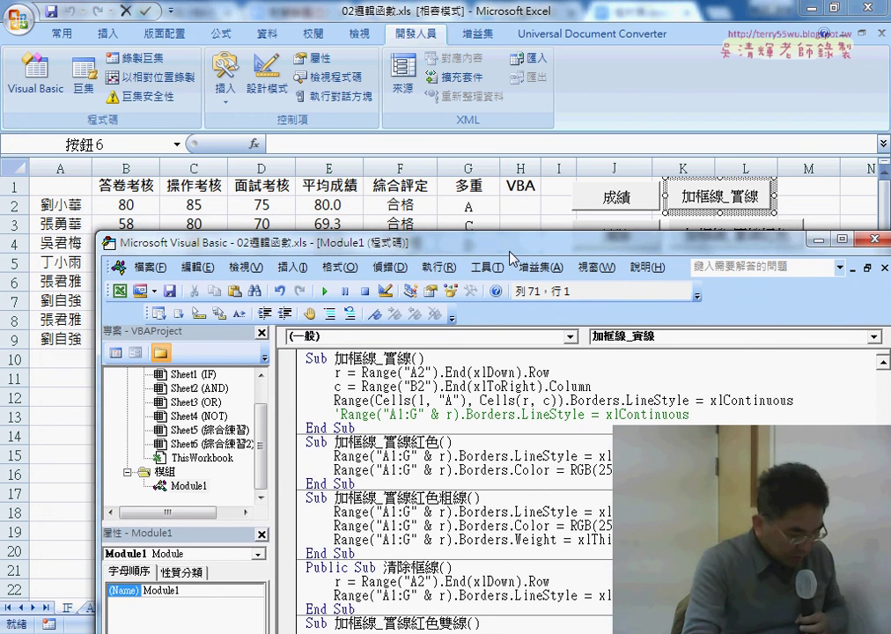
{"action": "left_click", "coordinate": [141, 187]}
{"action": "key", "text": "Right"}
{"action": "key", "text": "Right"}
{"action": "key", "text": "Right"}
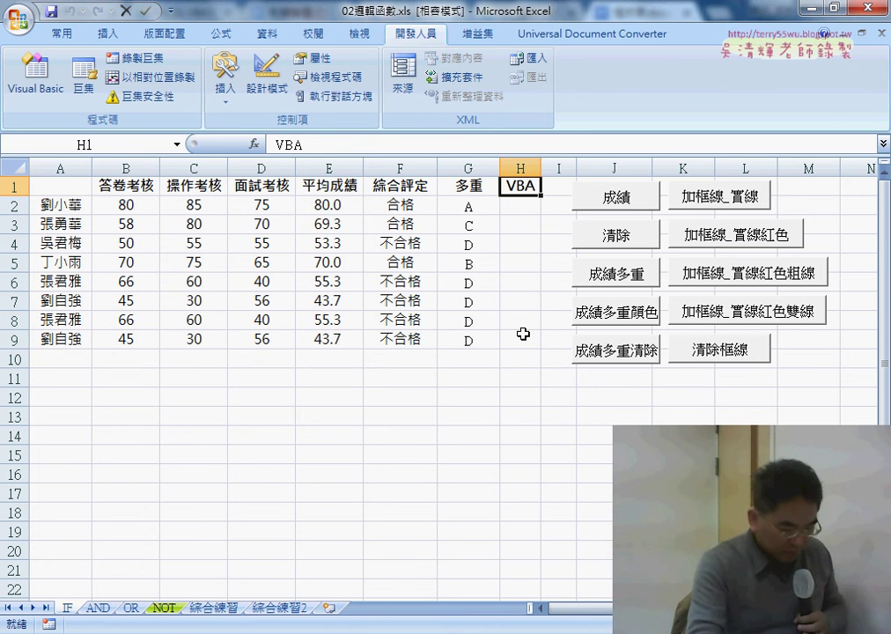
Reopen the 加框線_實線 code through the button's 指定巨集 > 編輯
{"action": "right_click", "coordinate": [728, 193]}
{"action": "left_click", "coordinate": [783, 335]}
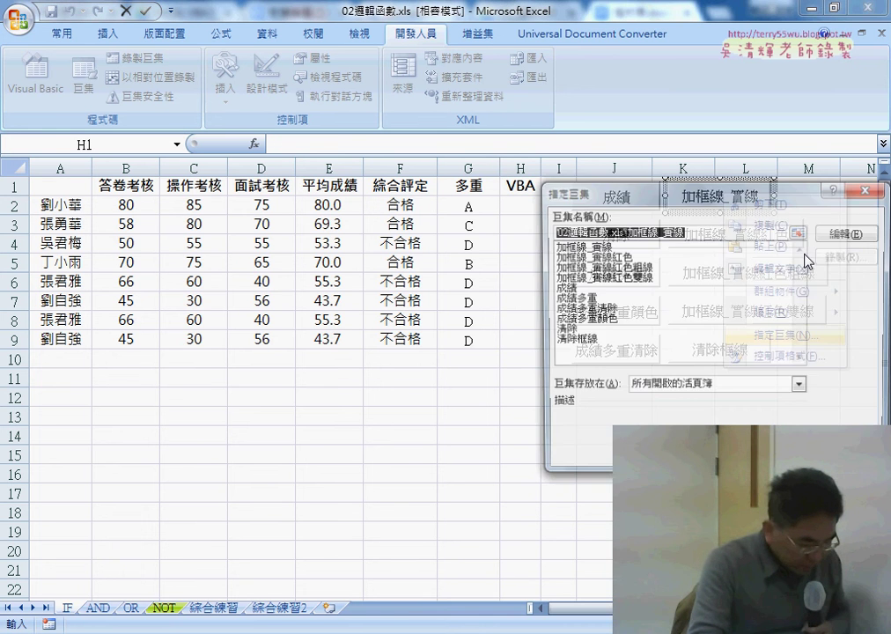
{"action": "left_click", "coordinate": [845, 234]}
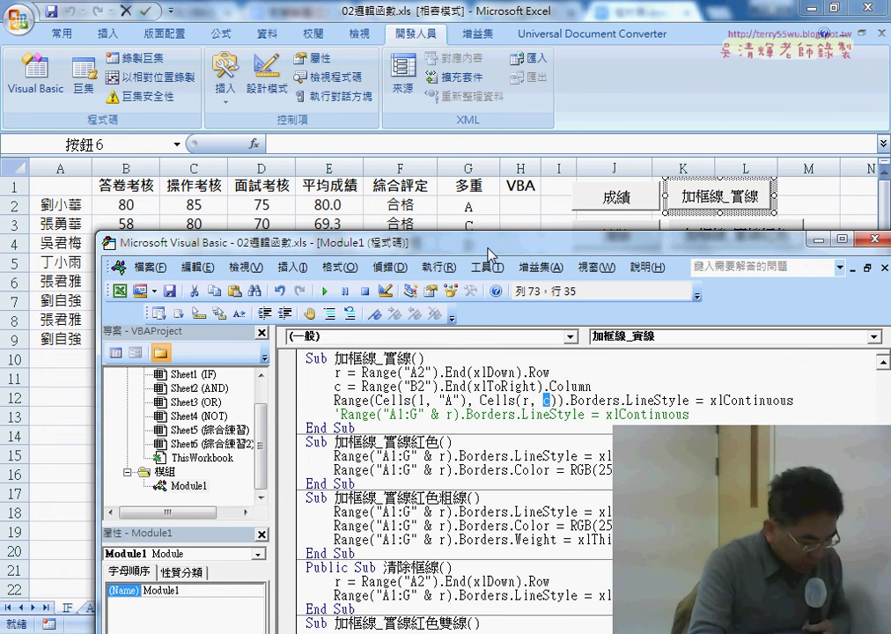
In 加框線_實線, change the last-column line's Range("B2") to Range("B1"), then return to the worksheet
{"action": "left_click_drag", "start_coordinate": [491, 251], "coordinate": [490, 282]}
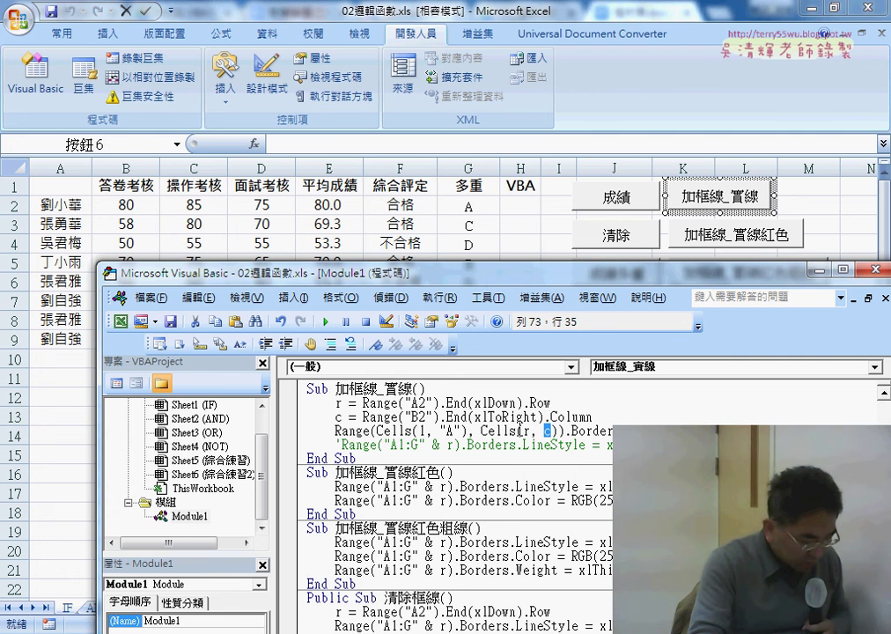
{"action": "left_click_drag", "start_coordinate": [468, 430], "coordinate": [444, 430]}
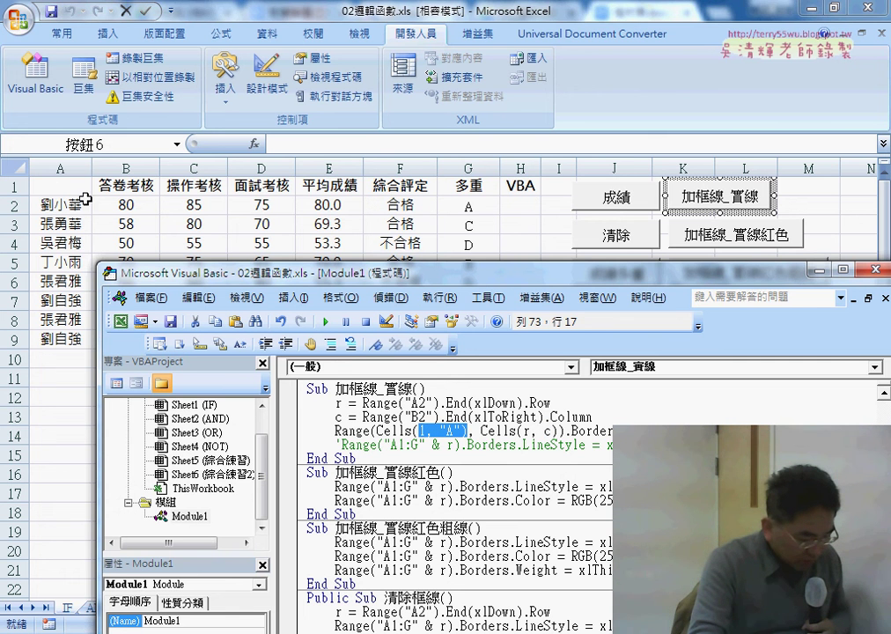
{"action": "left_click_drag", "start_coordinate": [512, 278], "coordinate": [511, 389]}
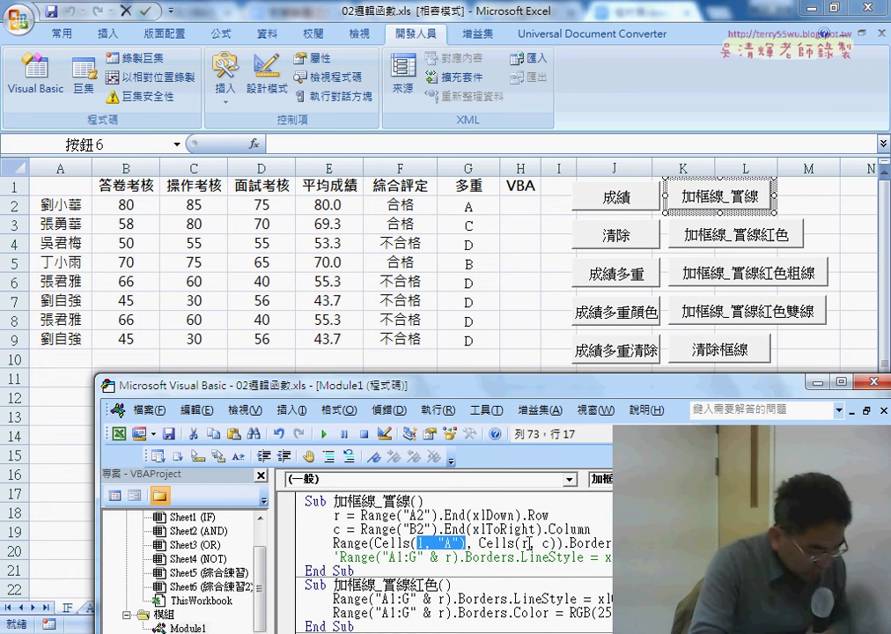
{"action": "left_click", "coordinate": [419, 528]}
{"action": "type", "text": "1"}
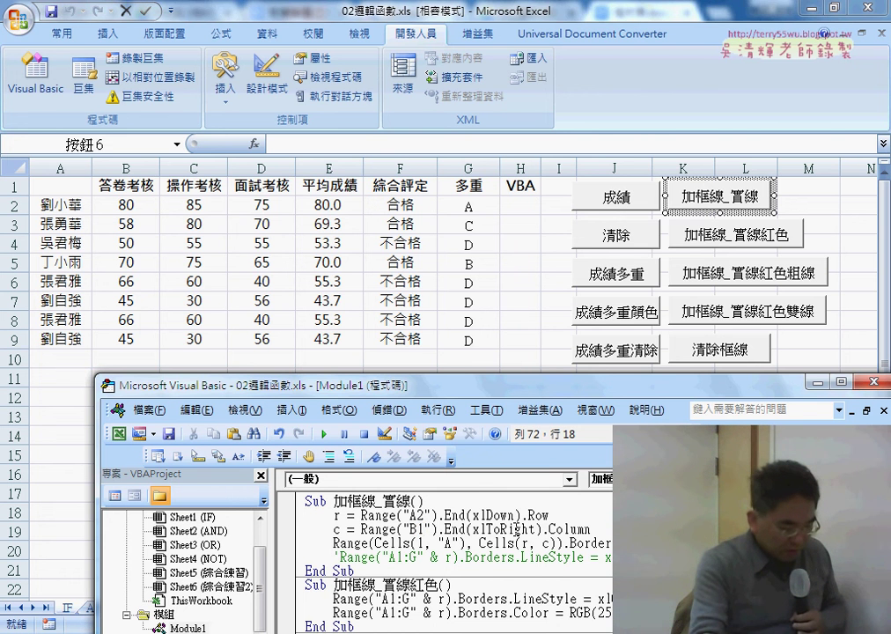
{"action": "double_click", "coordinate": [419, 528]}
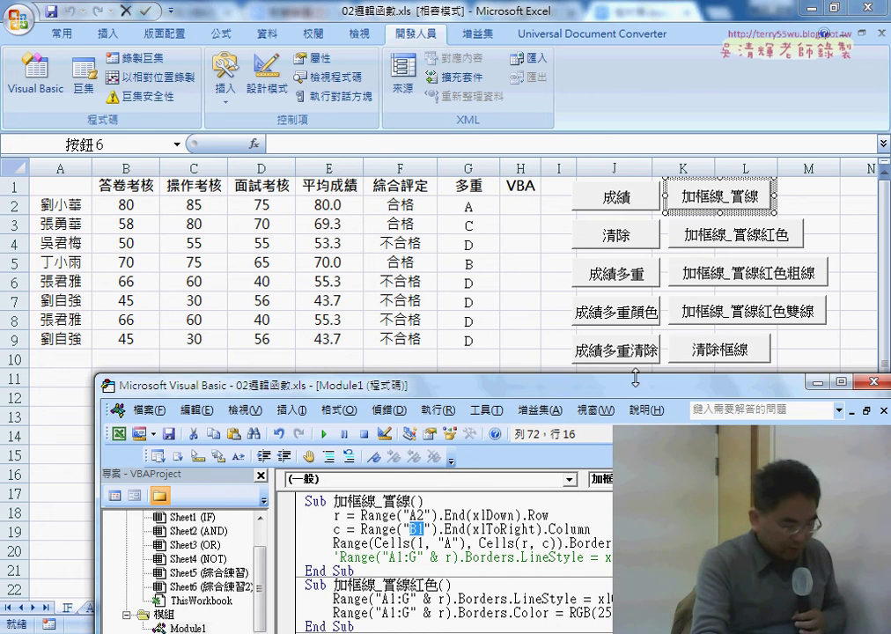
{"action": "left_click", "coordinate": [525, 336]}
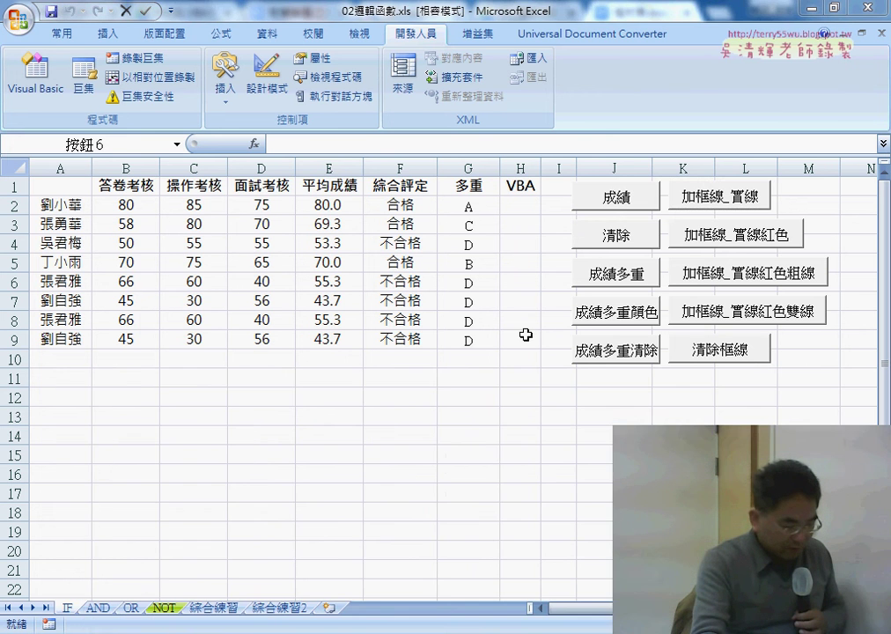
Run 加框線_實線 and check that borders now cover A1:H9, starting from header B1
{"action": "left_click", "coordinate": [738, 204]}
{"action": "left_click", "coordinate": [525, 443]}
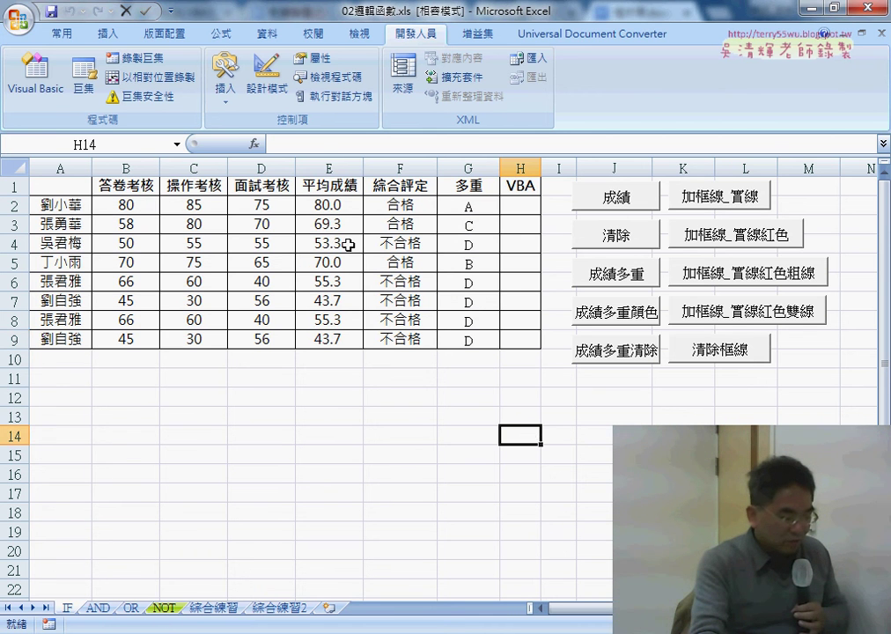
{"action": "left_click", "coordinate": [133, 187]}
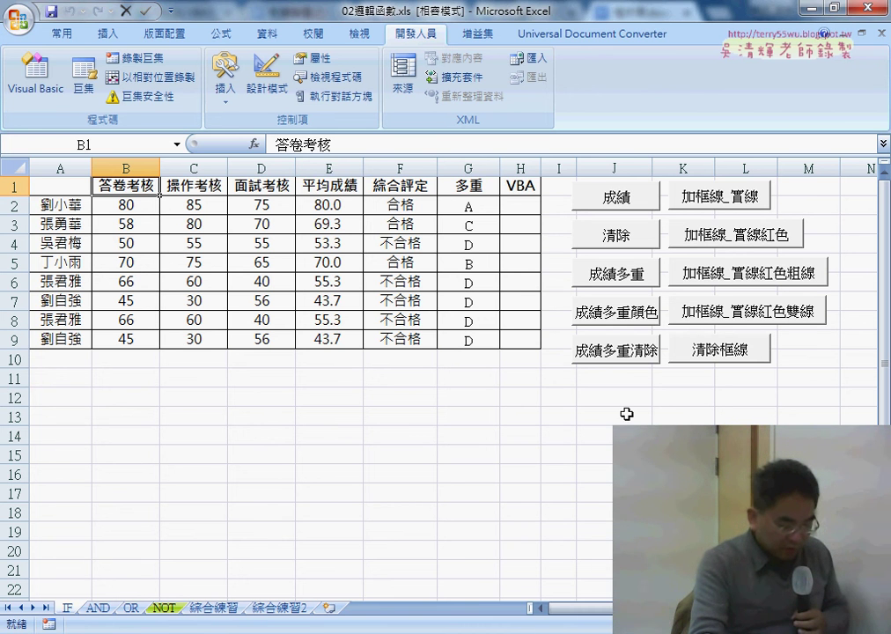
Return to the macro code and select the c = Range("B1") last-column line
{"action": "left_click", "coordinate": [574, 557]}
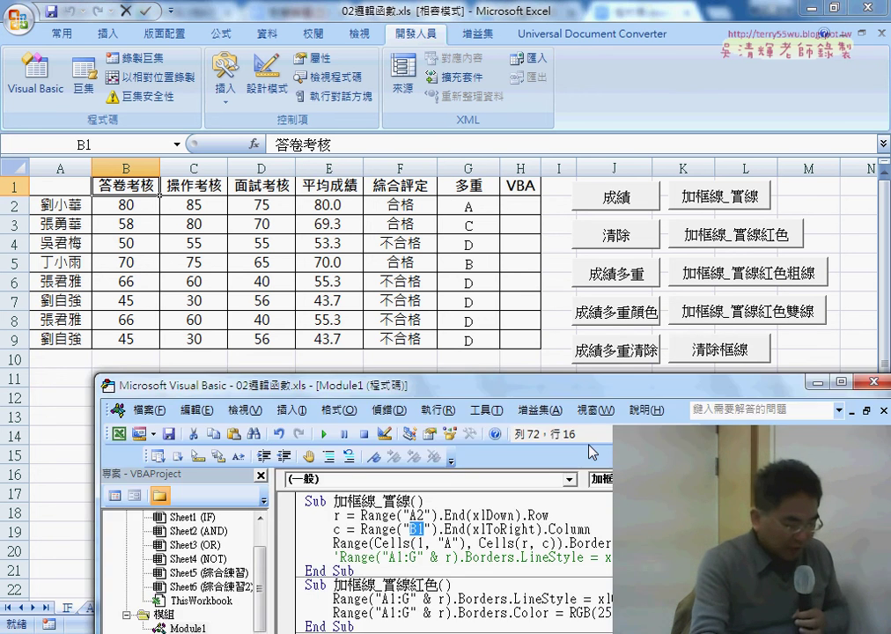
{"action": "left_click_drag", "start_coordinate": [483, 385], "coordinate": [441, 139]}
{"action": "left_click", "coordinate": [556, 282]}
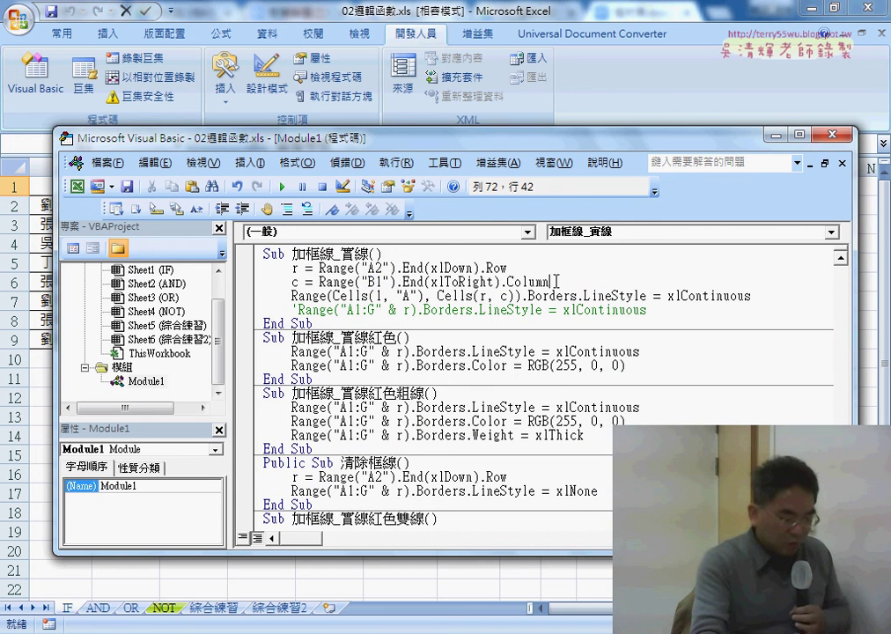
{"action": "left_click_drag", "start_coordinate": [556, 282], "coordinate": [214, 285]}
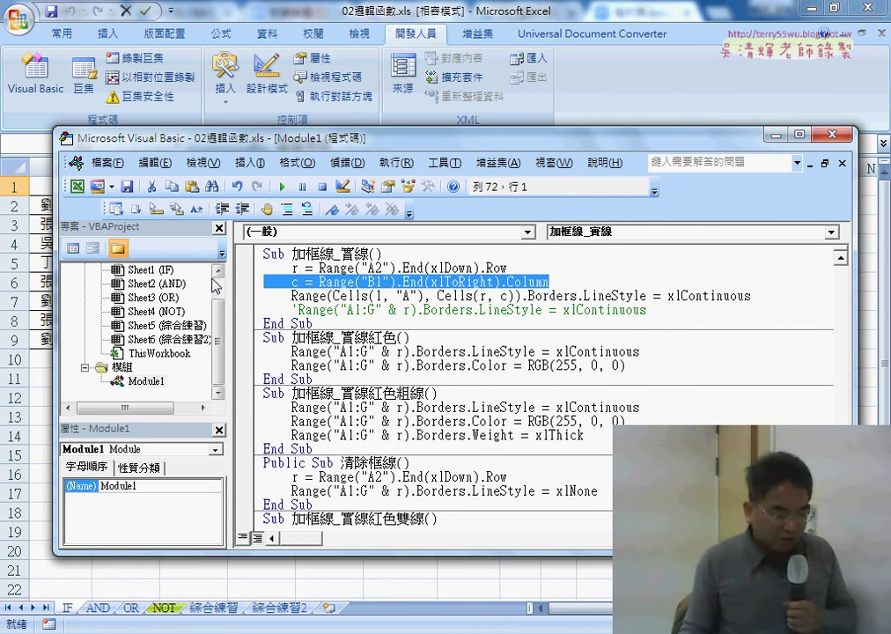